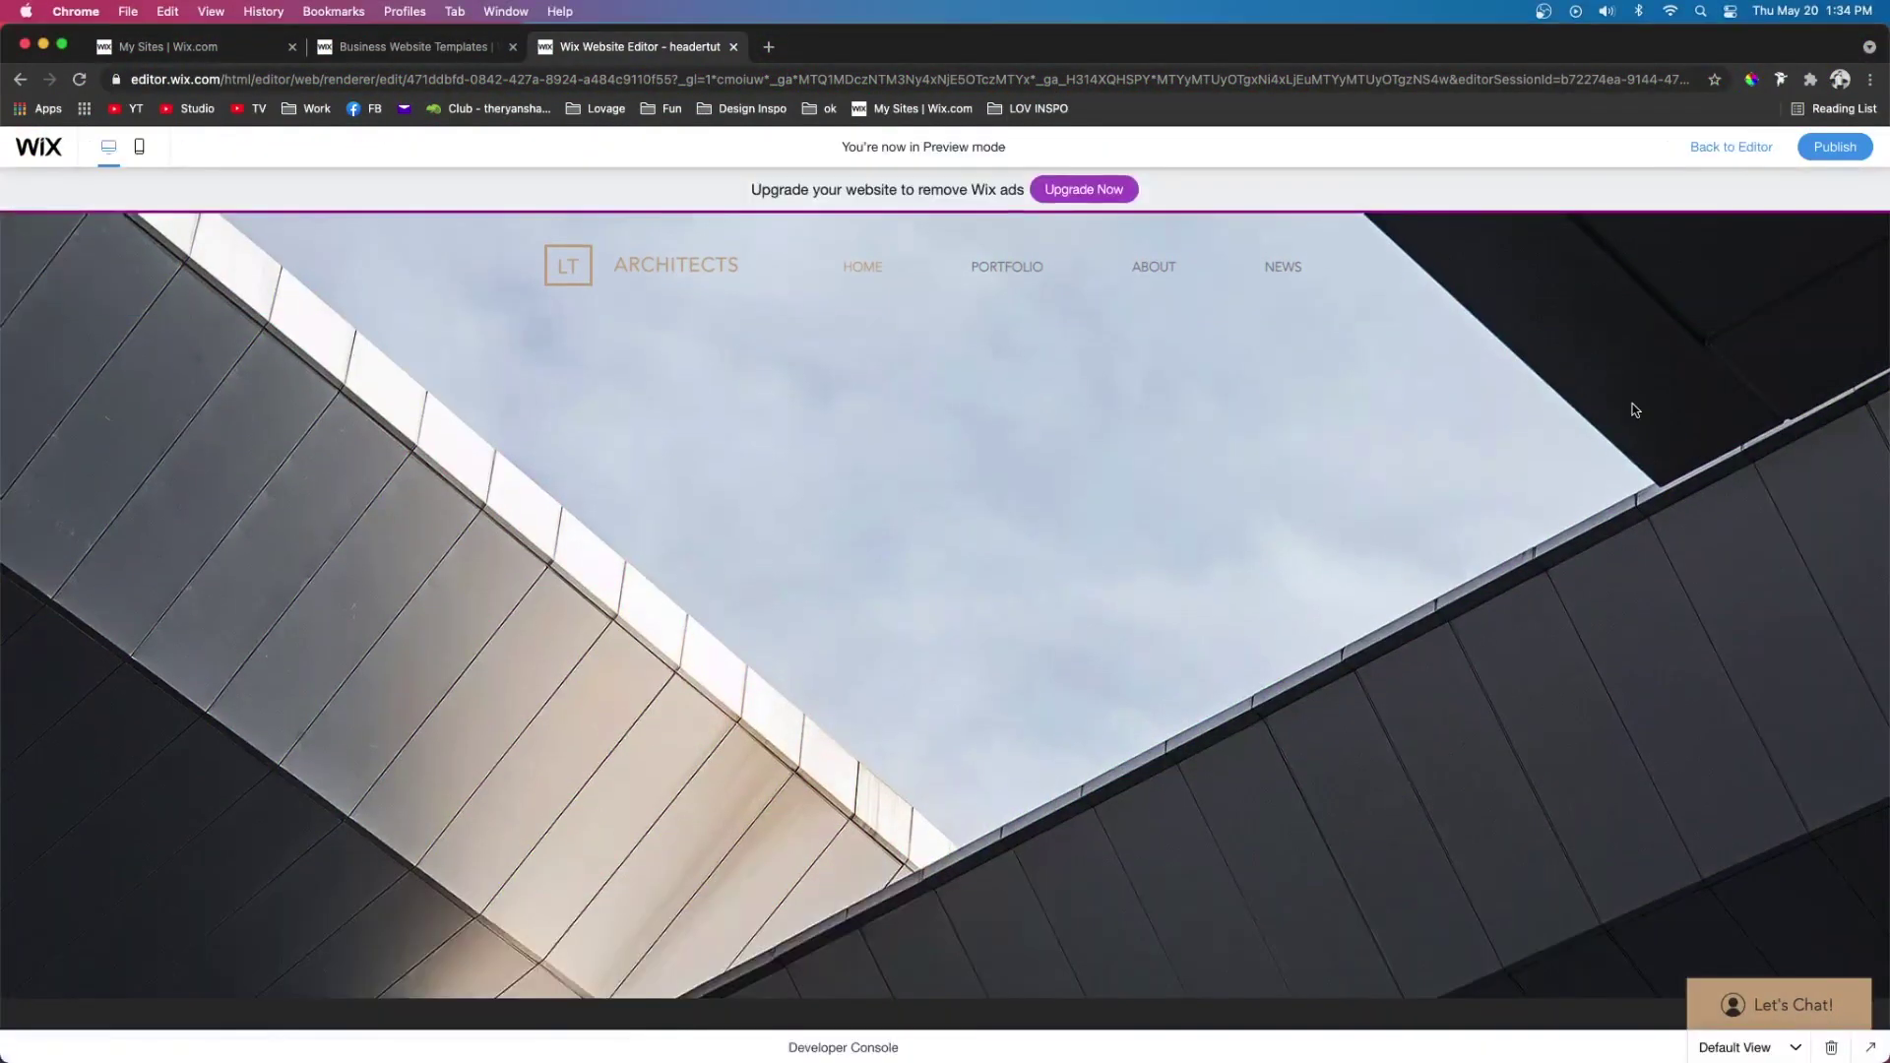
Scroll the LT Architects home page up and down in preview
scroll(1635, 409, down, 10)
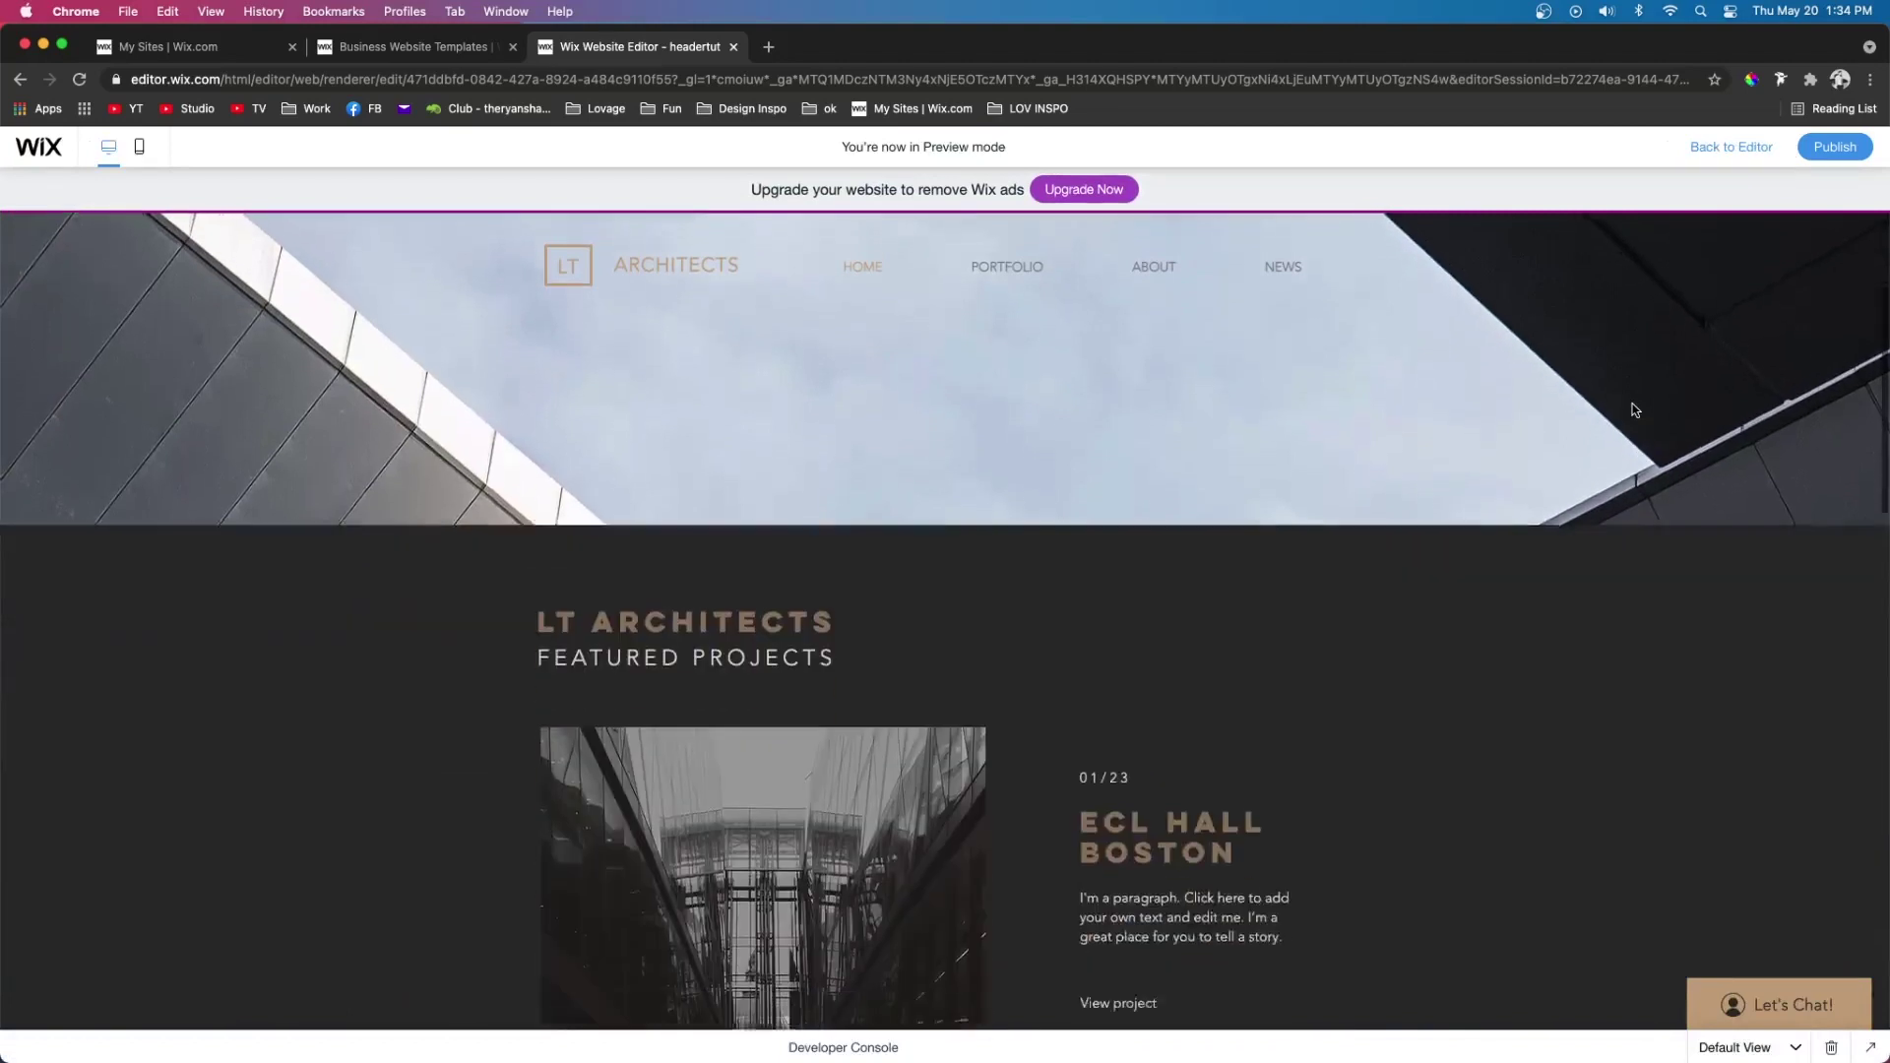
scroll(1636, 409, down, 2)
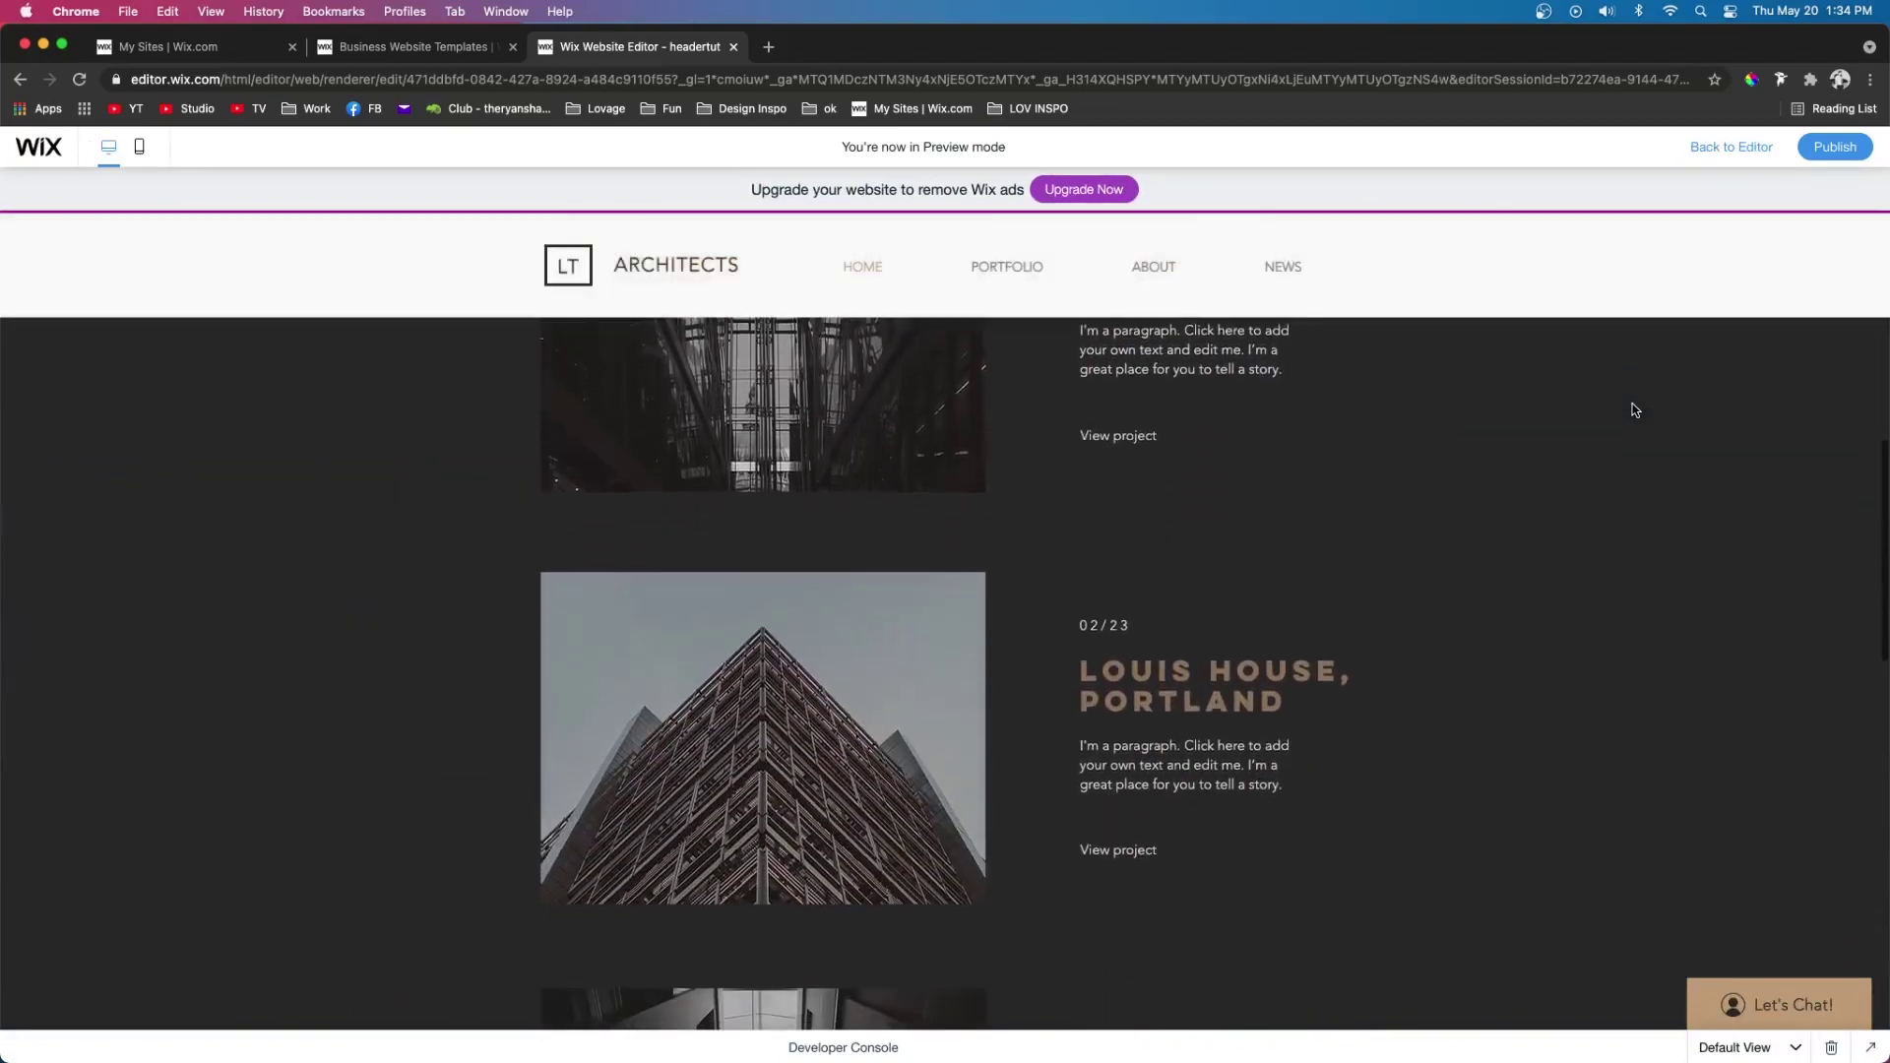
scroll(1635, 409, up, 12)
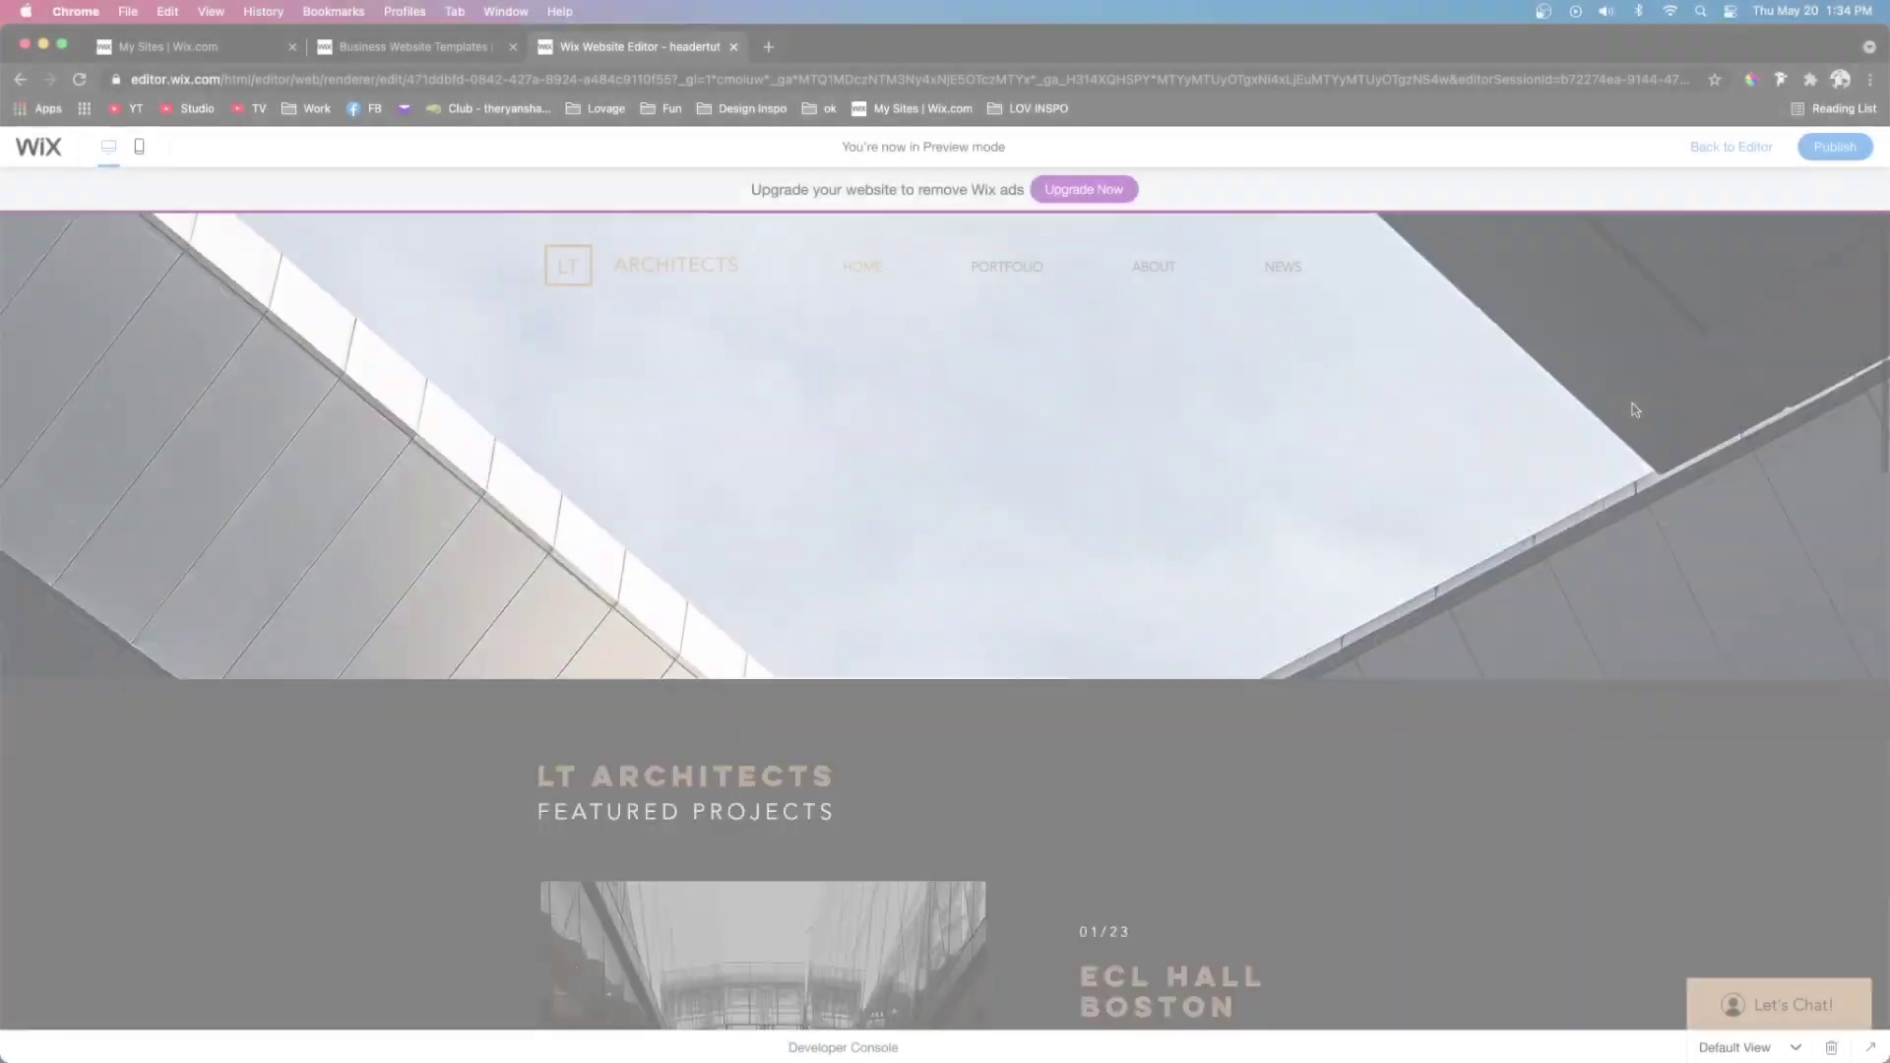
scroll(1635, 409, down, 8)
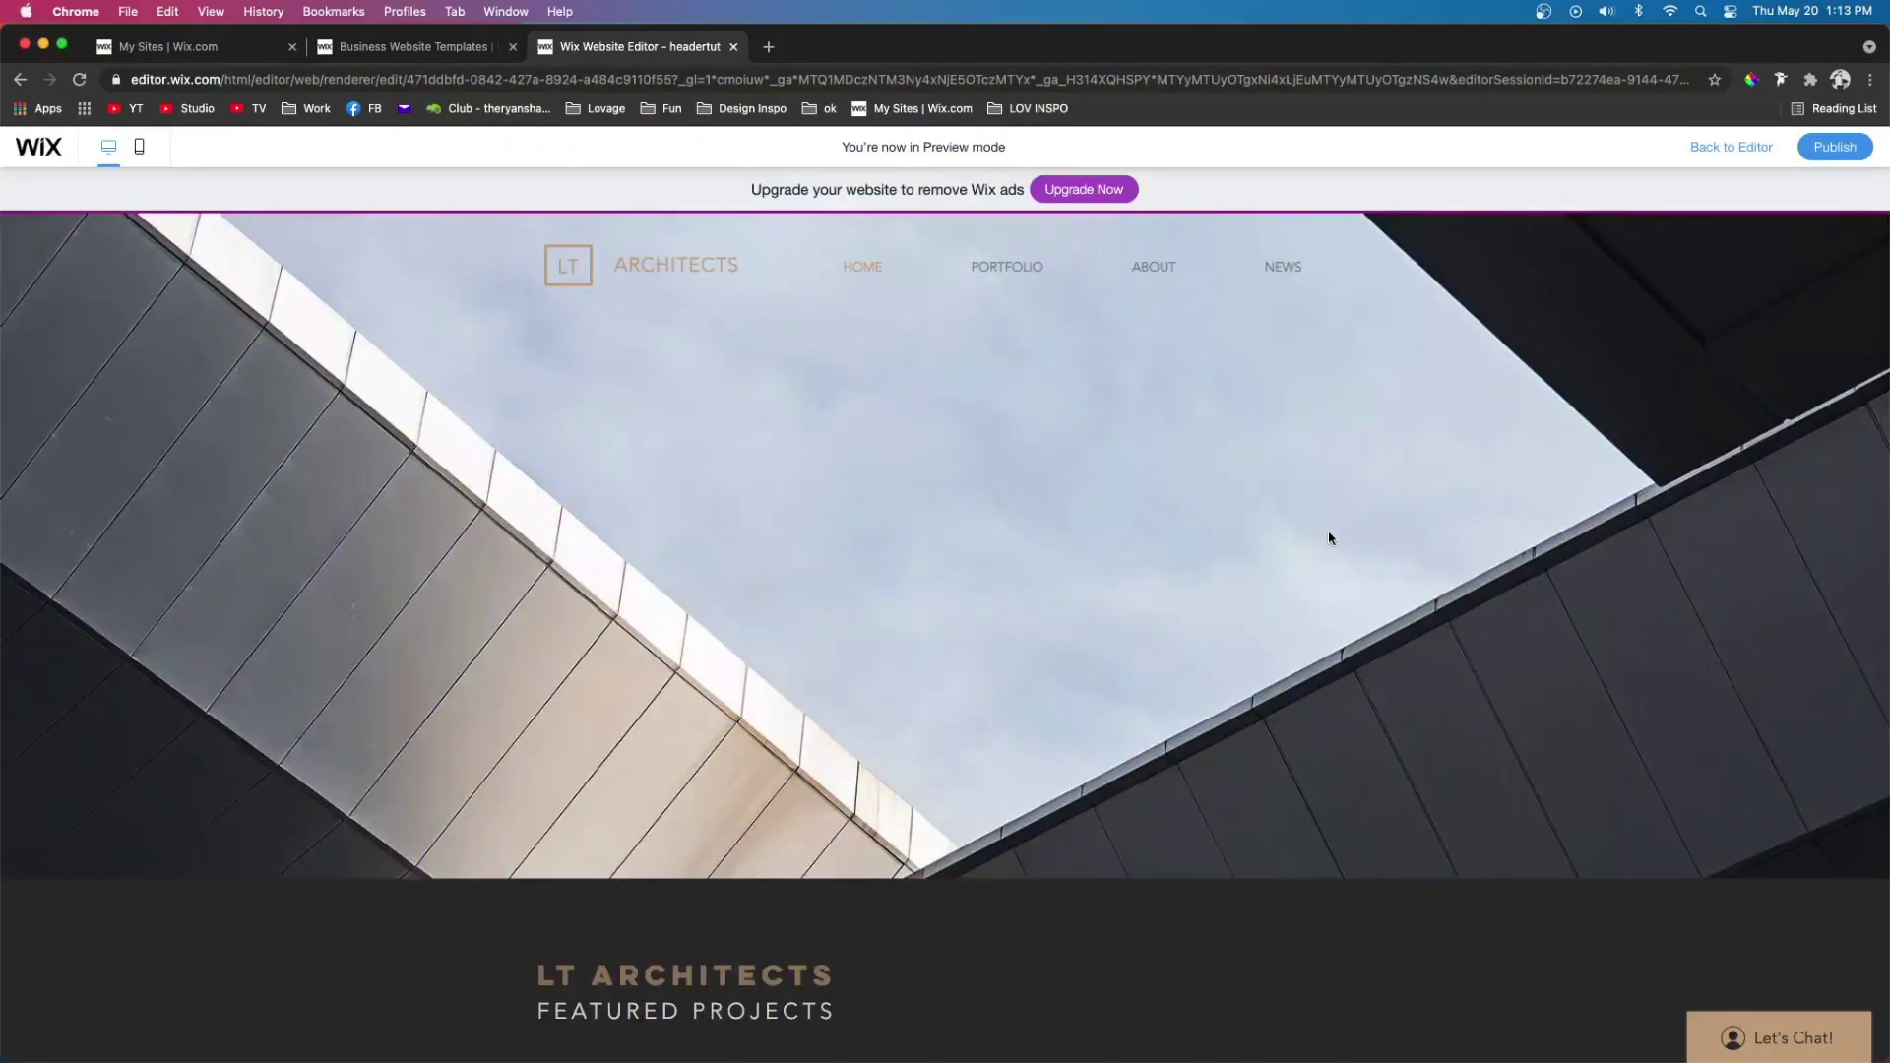
Scroll repeatedly to watch the header stay pinned over the hero and Featured Projects sections
scroll(1329, 538, down, 10)
scroll(1328, 538, up, 1)
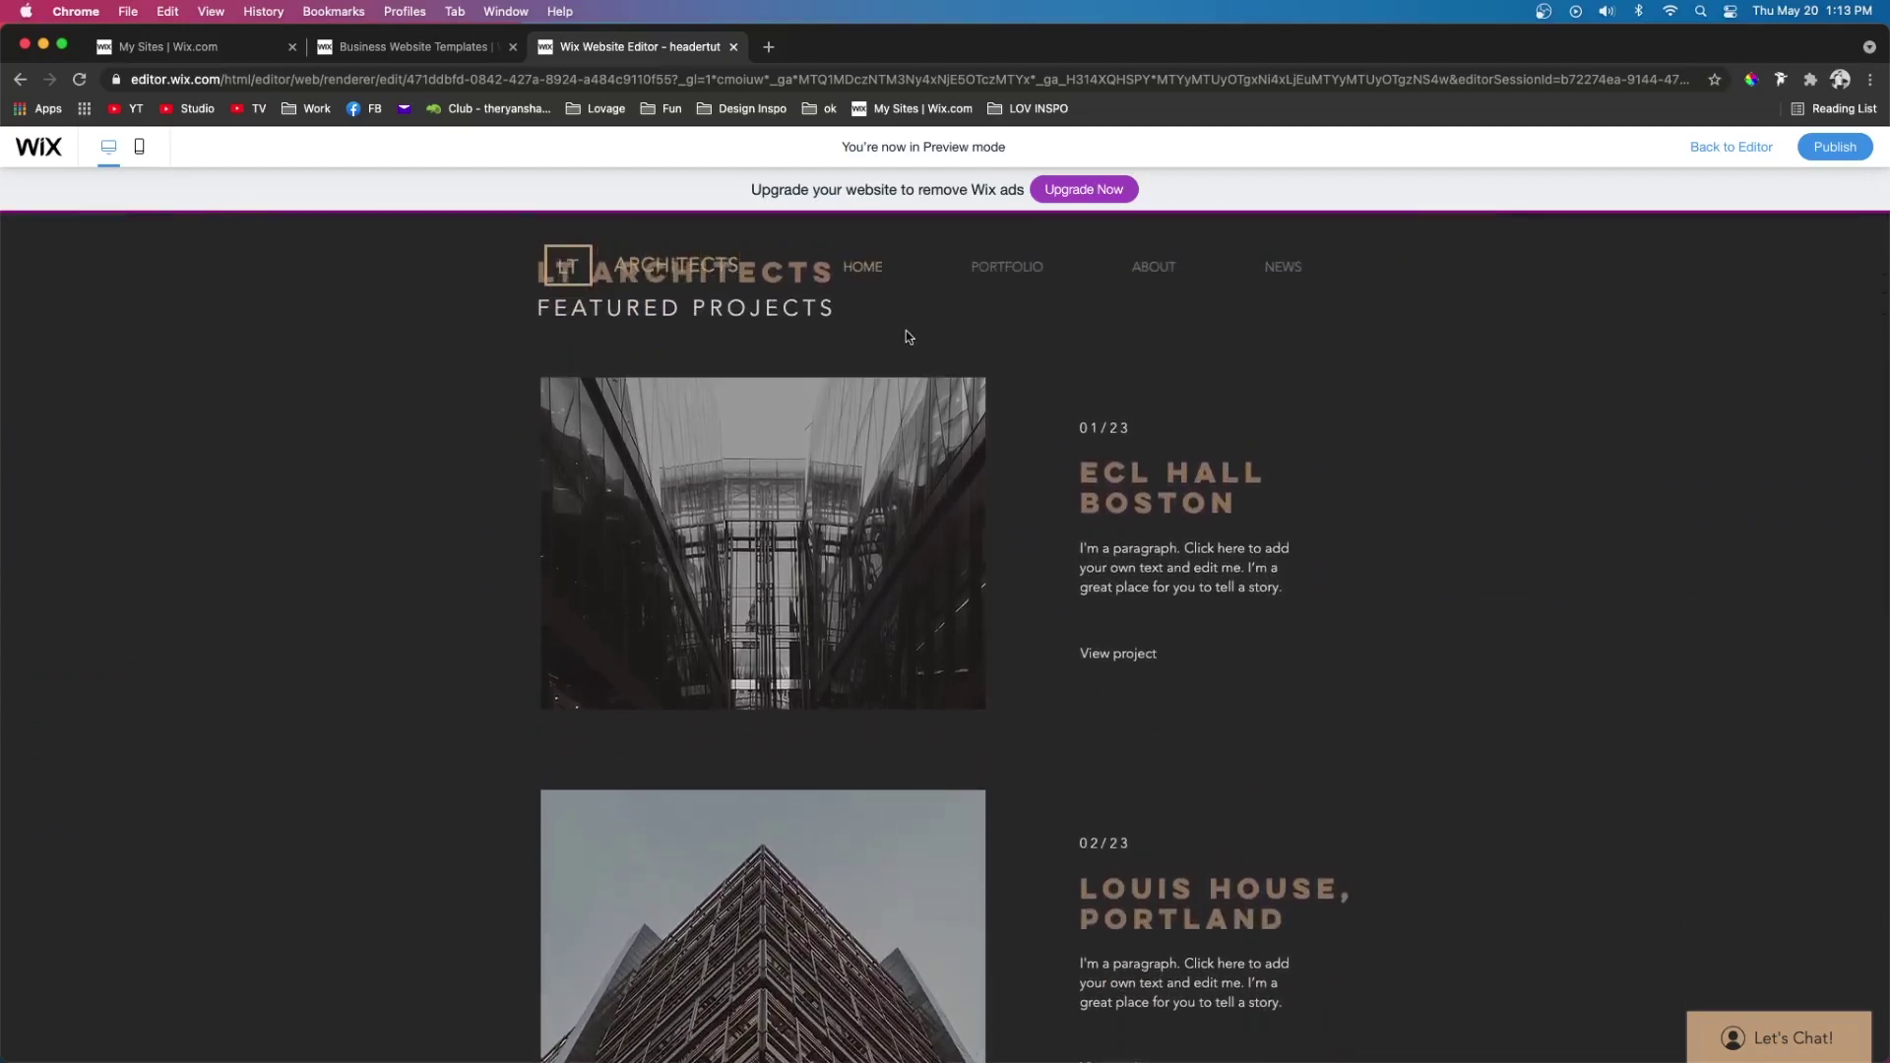
scroll(908, 337, down, 1)
scroll(768, 430, up, 3)
scroll(769, 430, up, 4)
scroll(769, 430, down, 5)
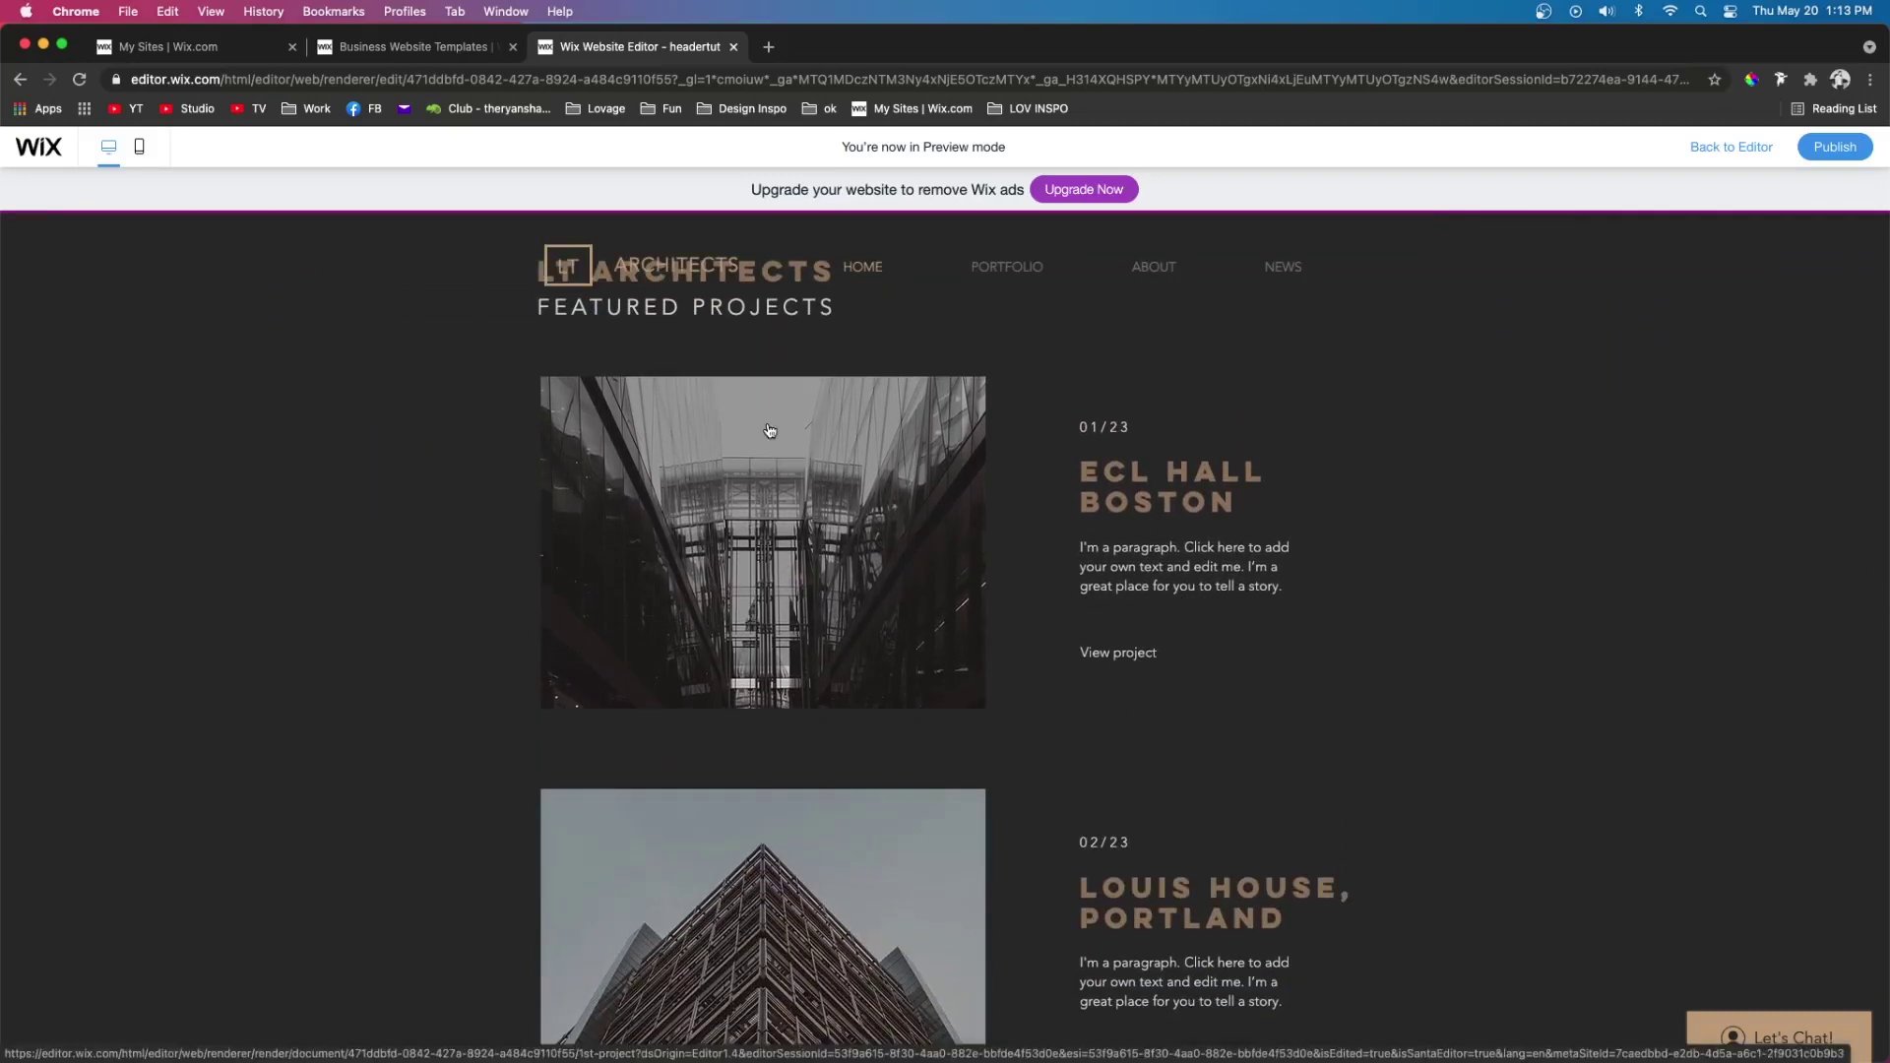
scroll(769, 431, up, 2)
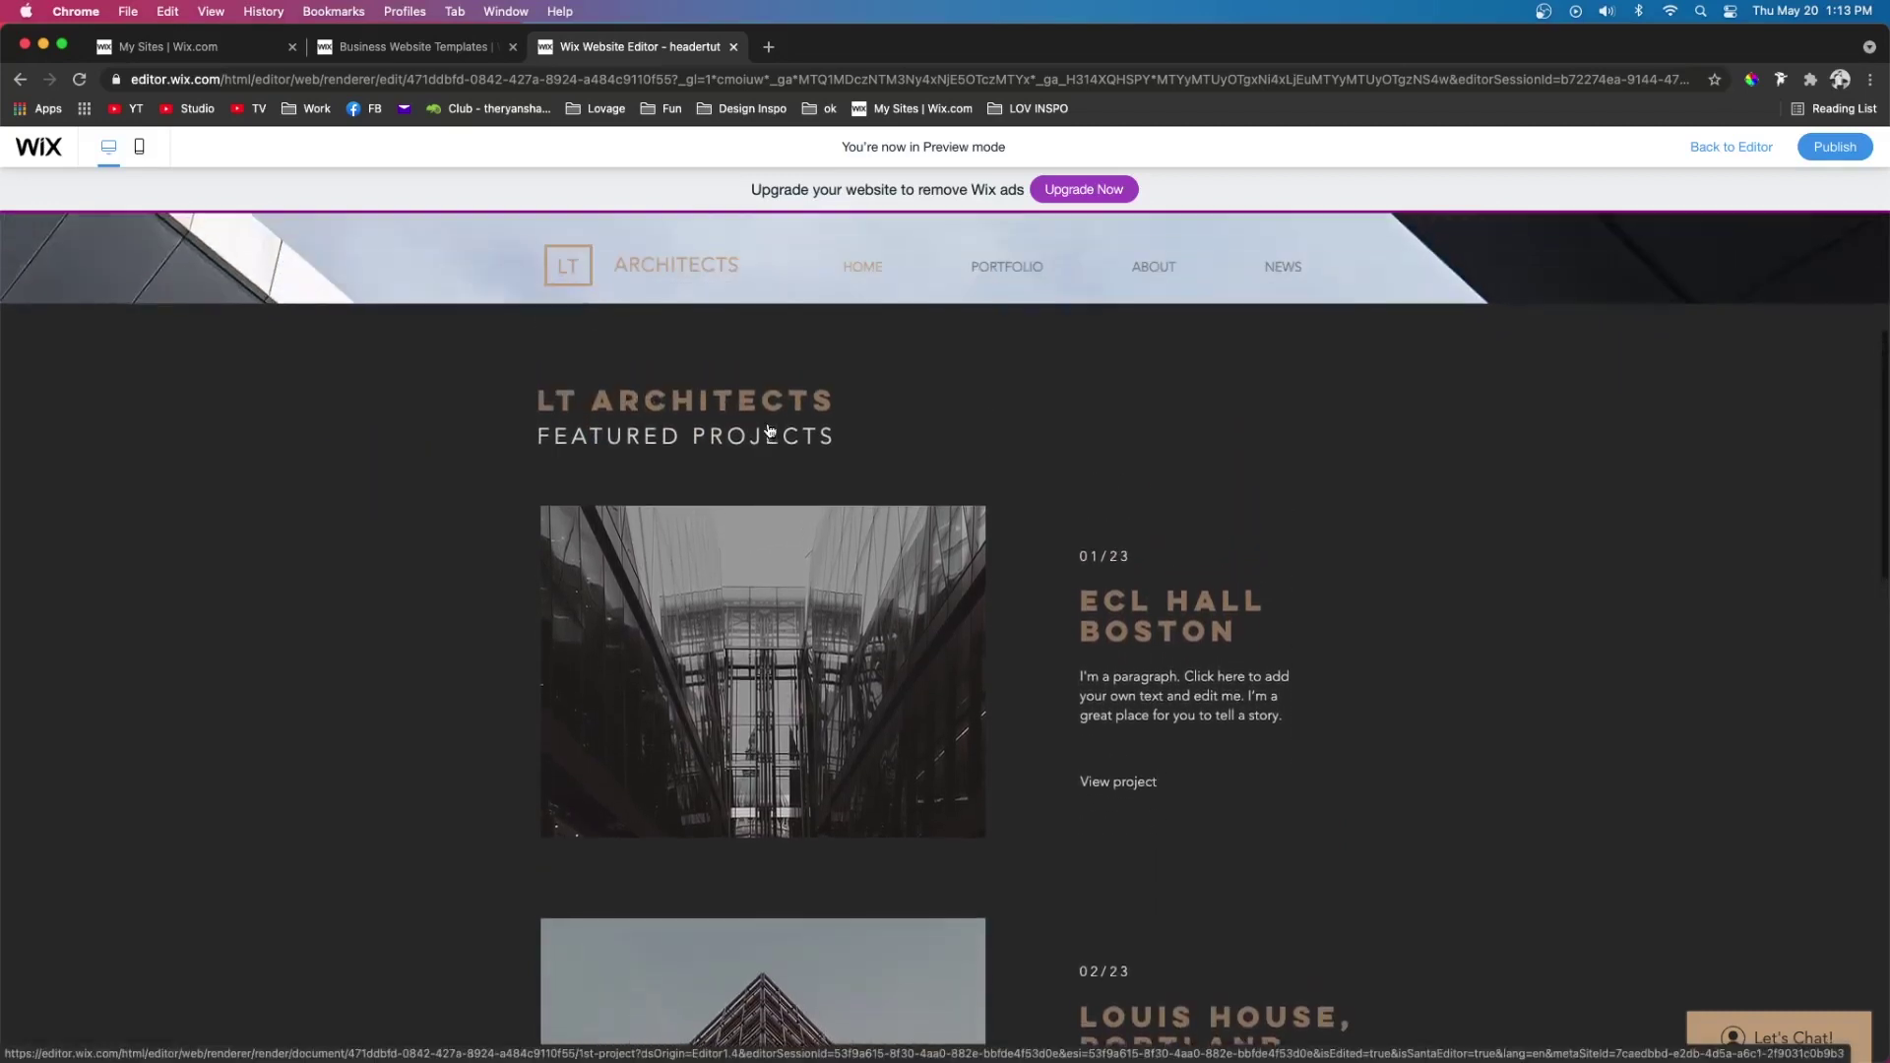
scroll(161, 292, up, 2)
scroll(160, 293, up, 2)
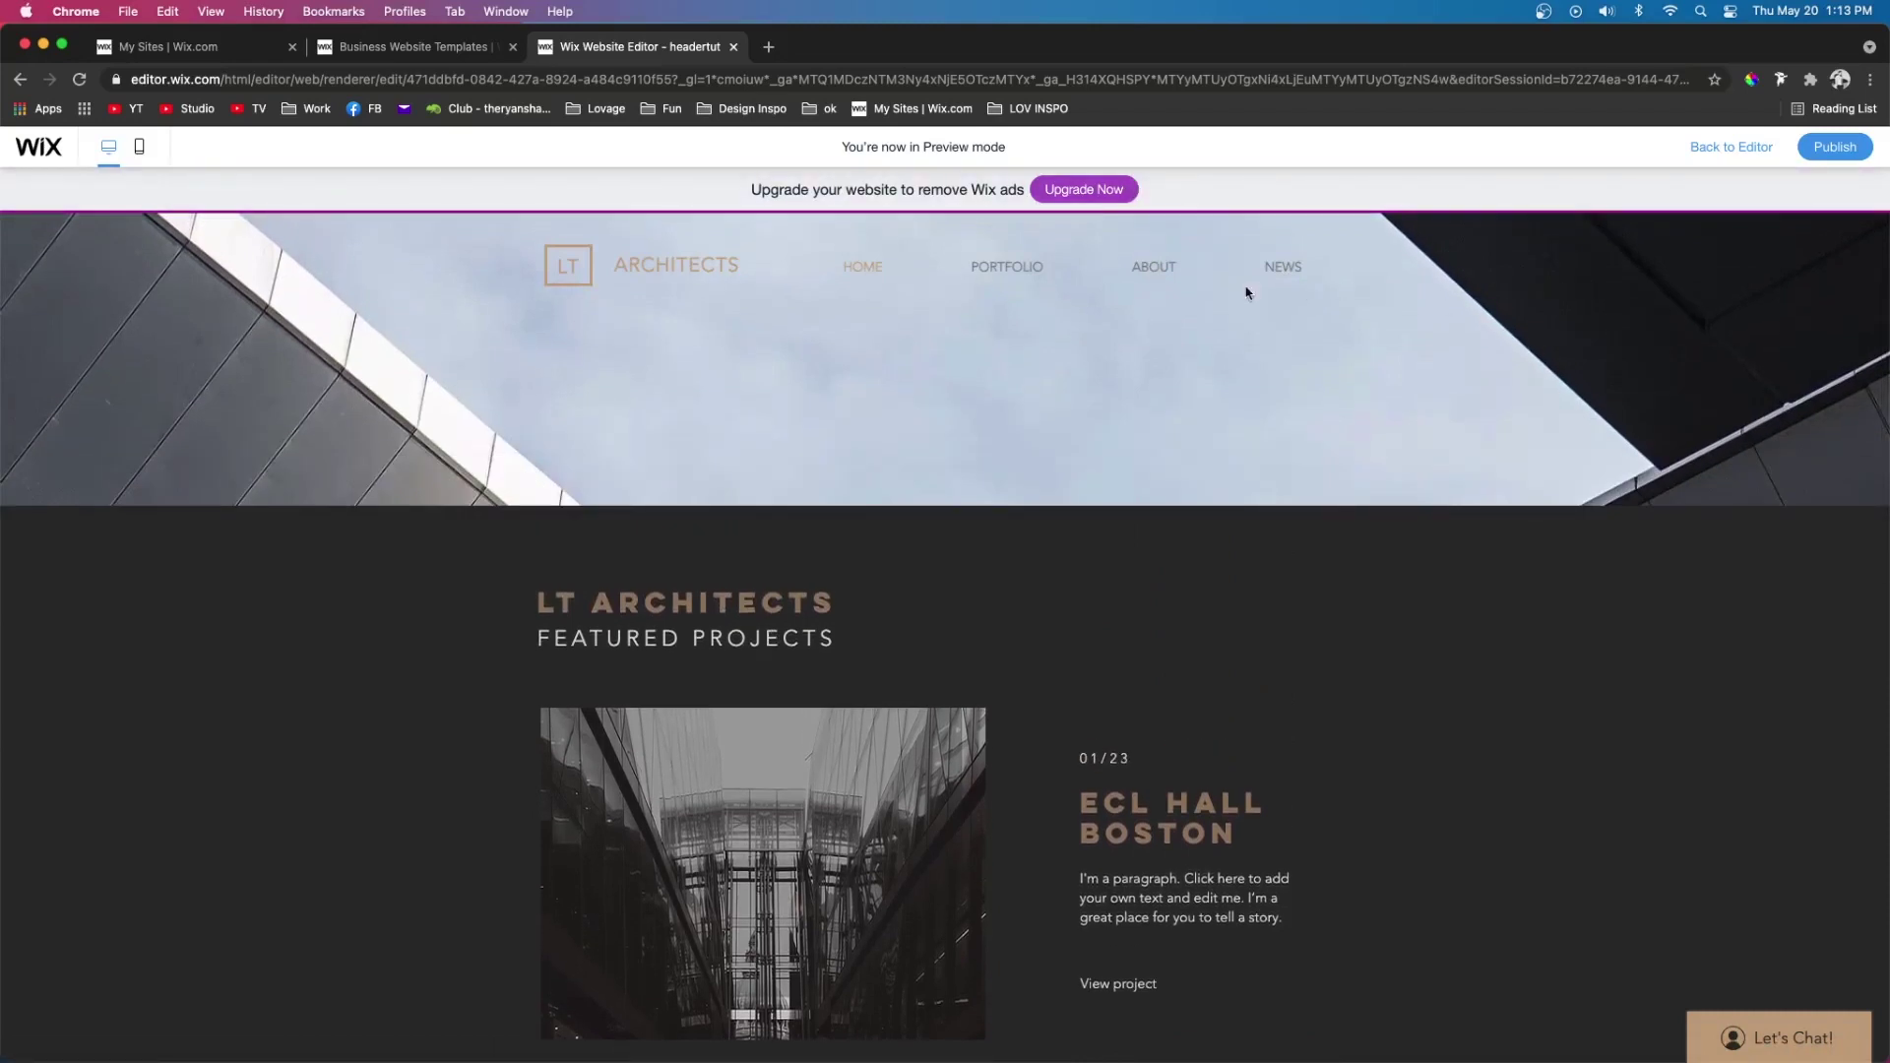
scroll(1548, 331, down, 10)
scroll(1548, 331, up, 10)
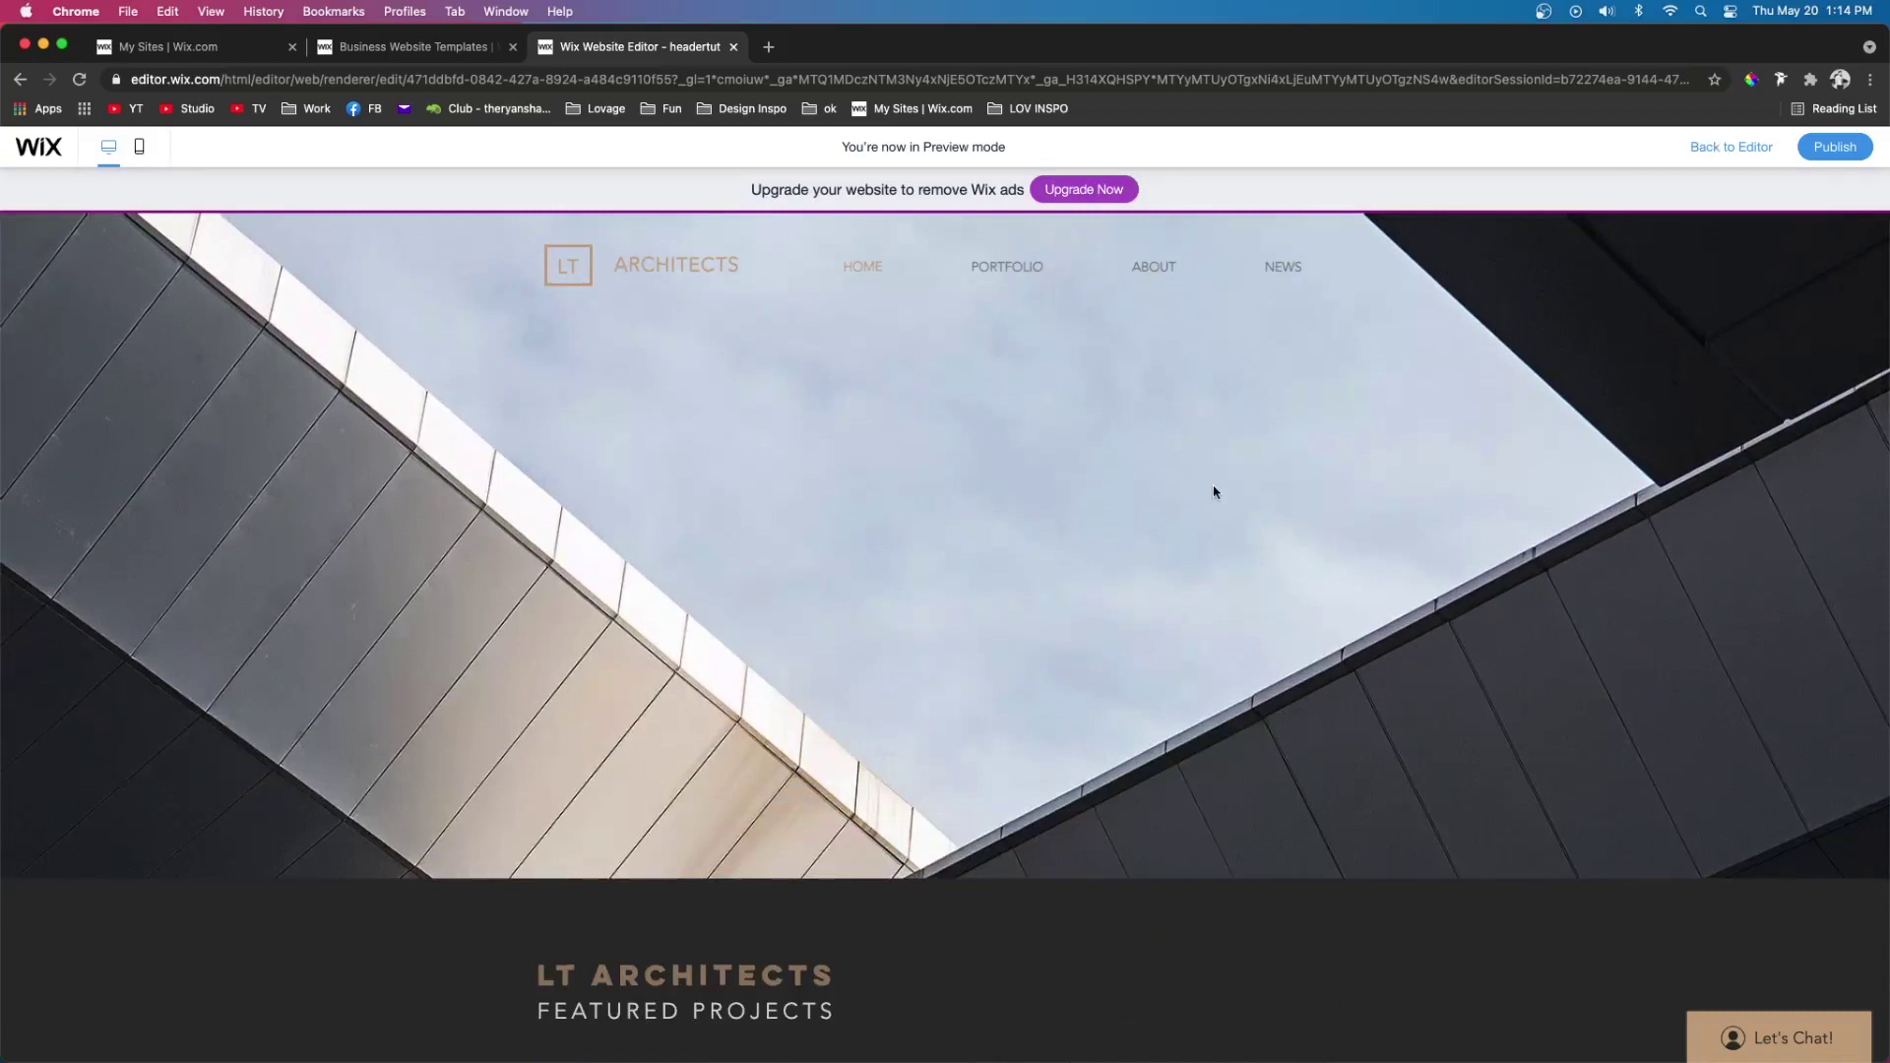
scroll(1215, 492, down, 9)
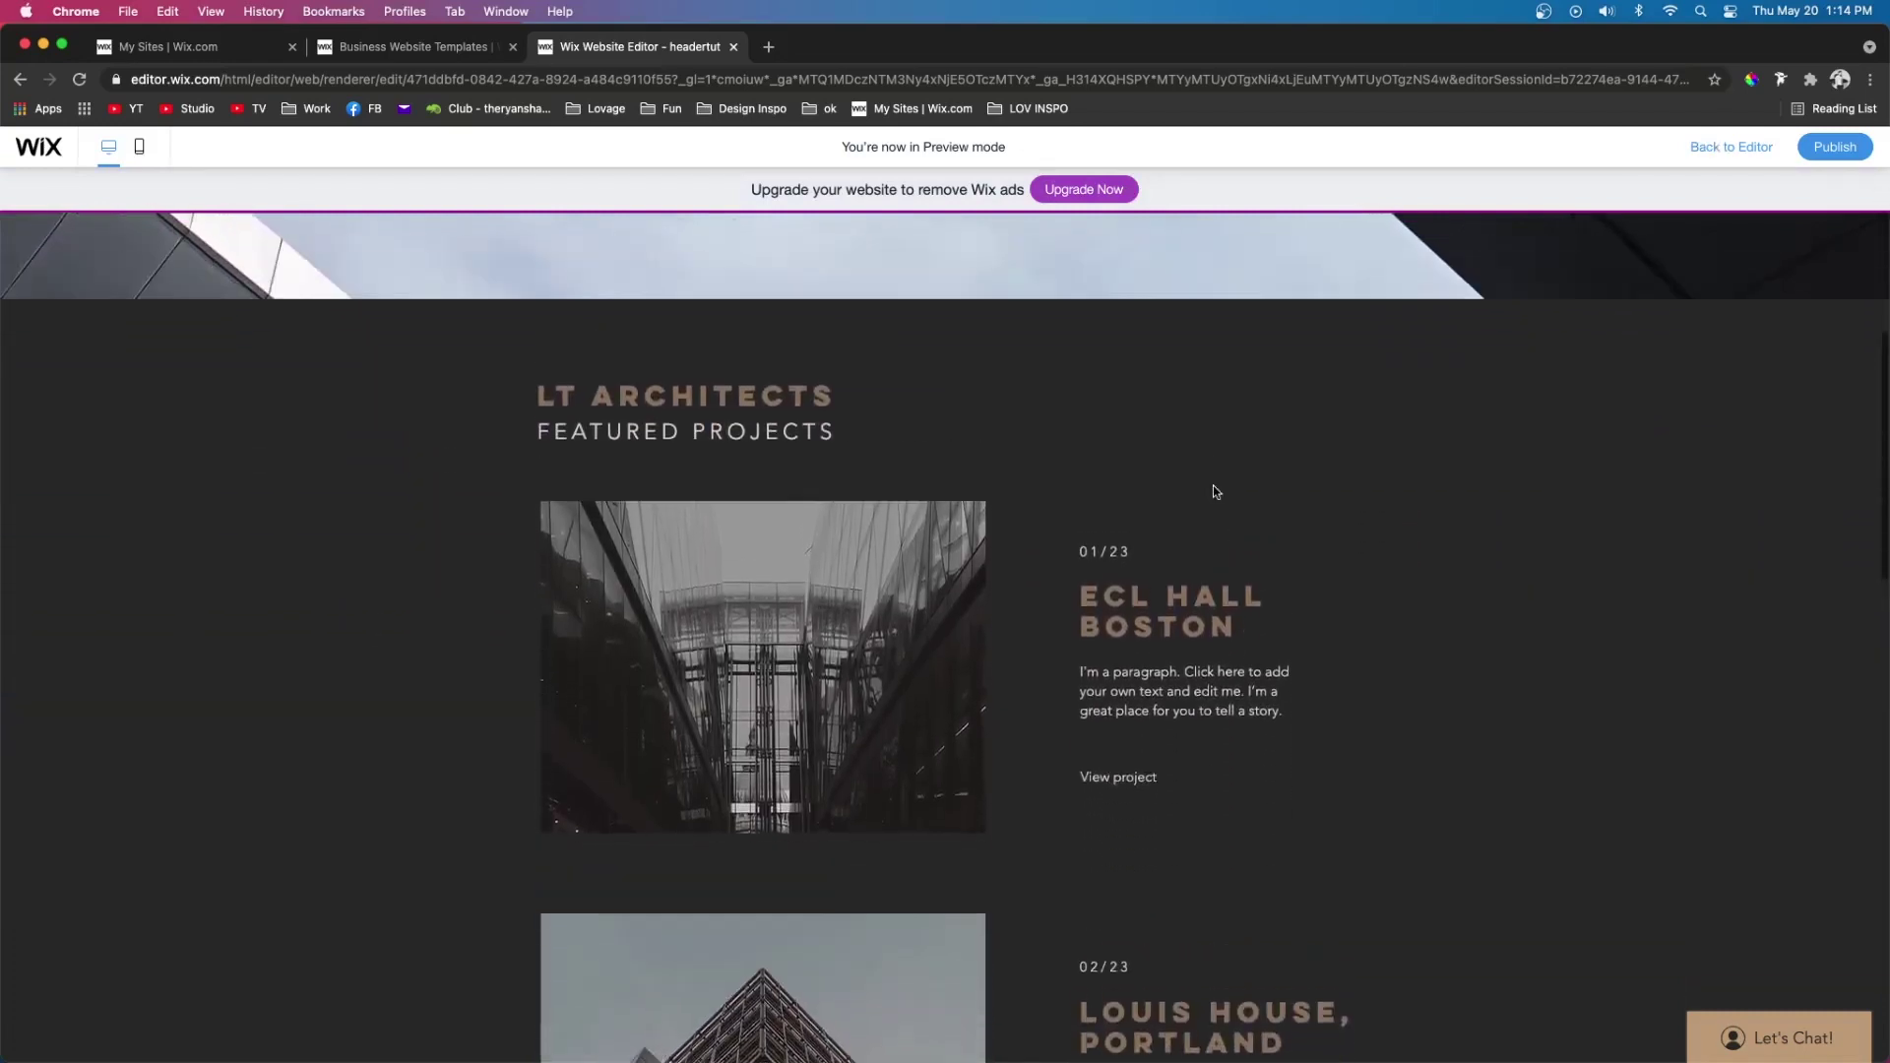
scroll(1214, 490, up, 8)
scroll(1215, 490, down, 8)
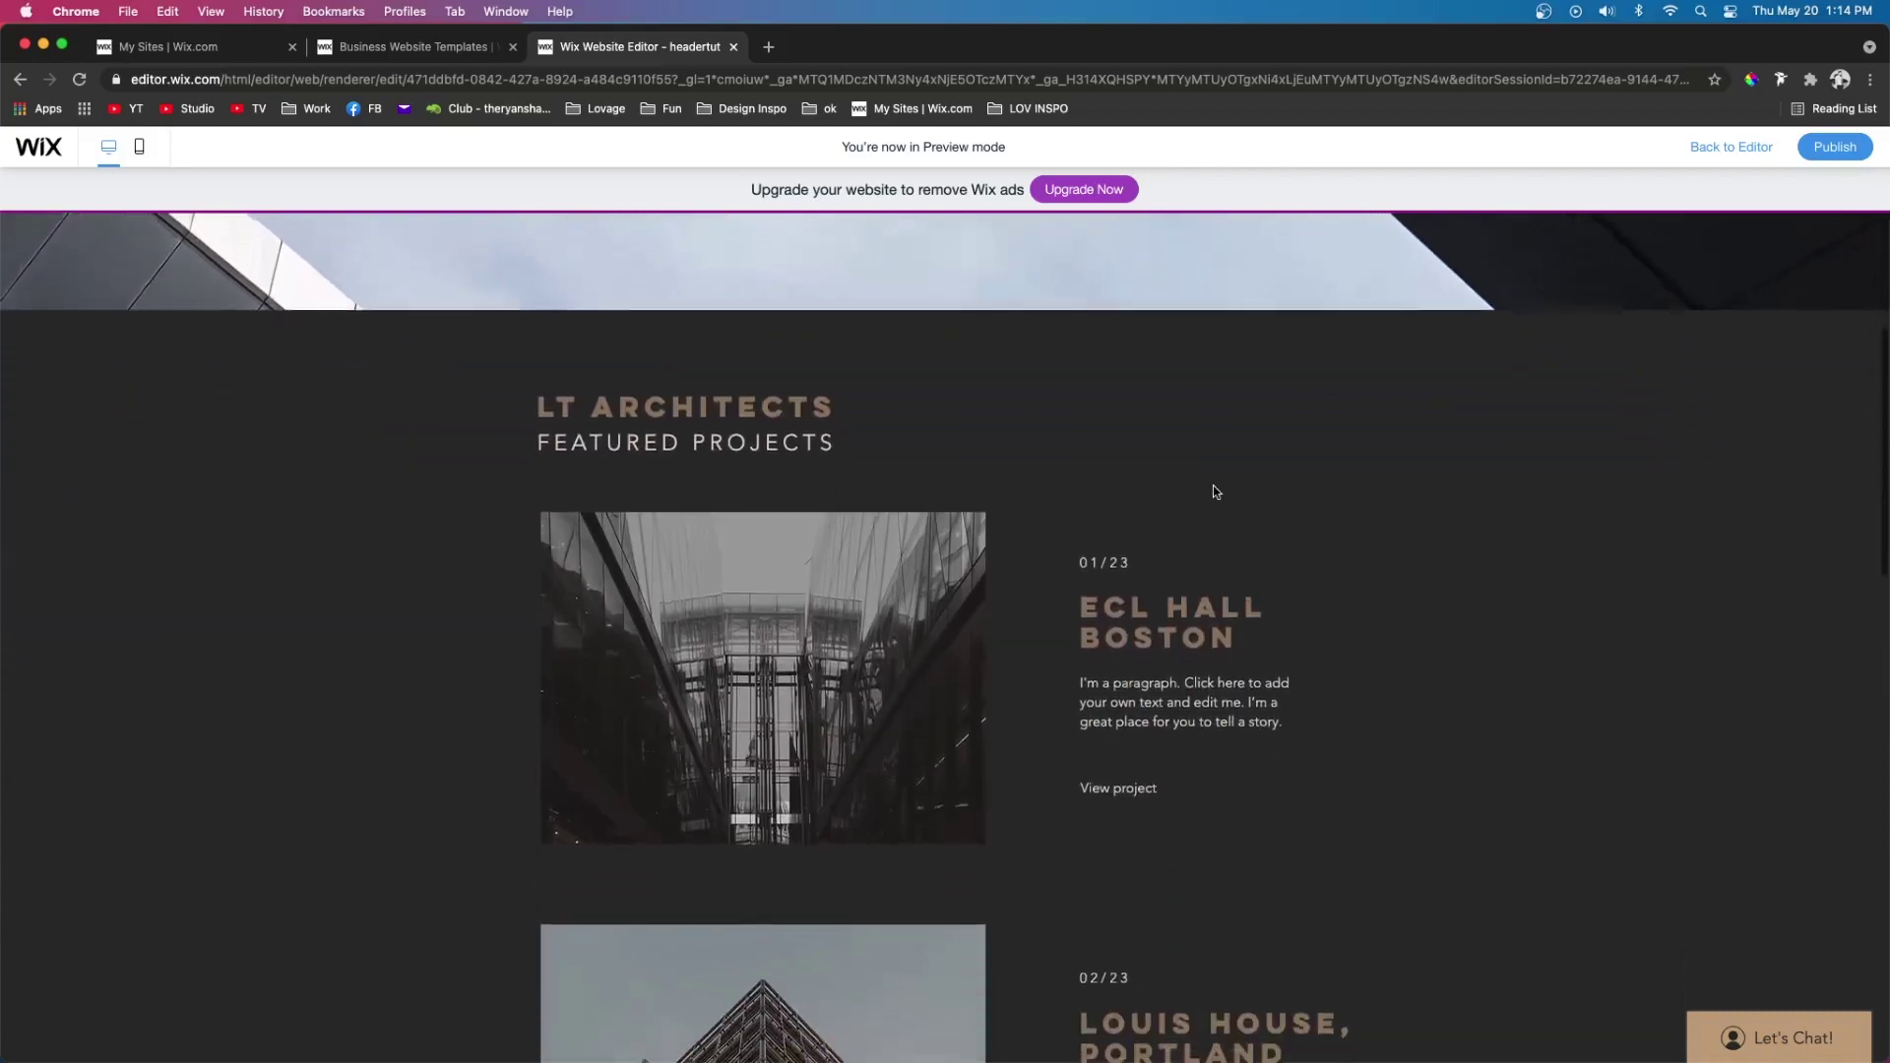
scroll(1215, 493, up, 9)
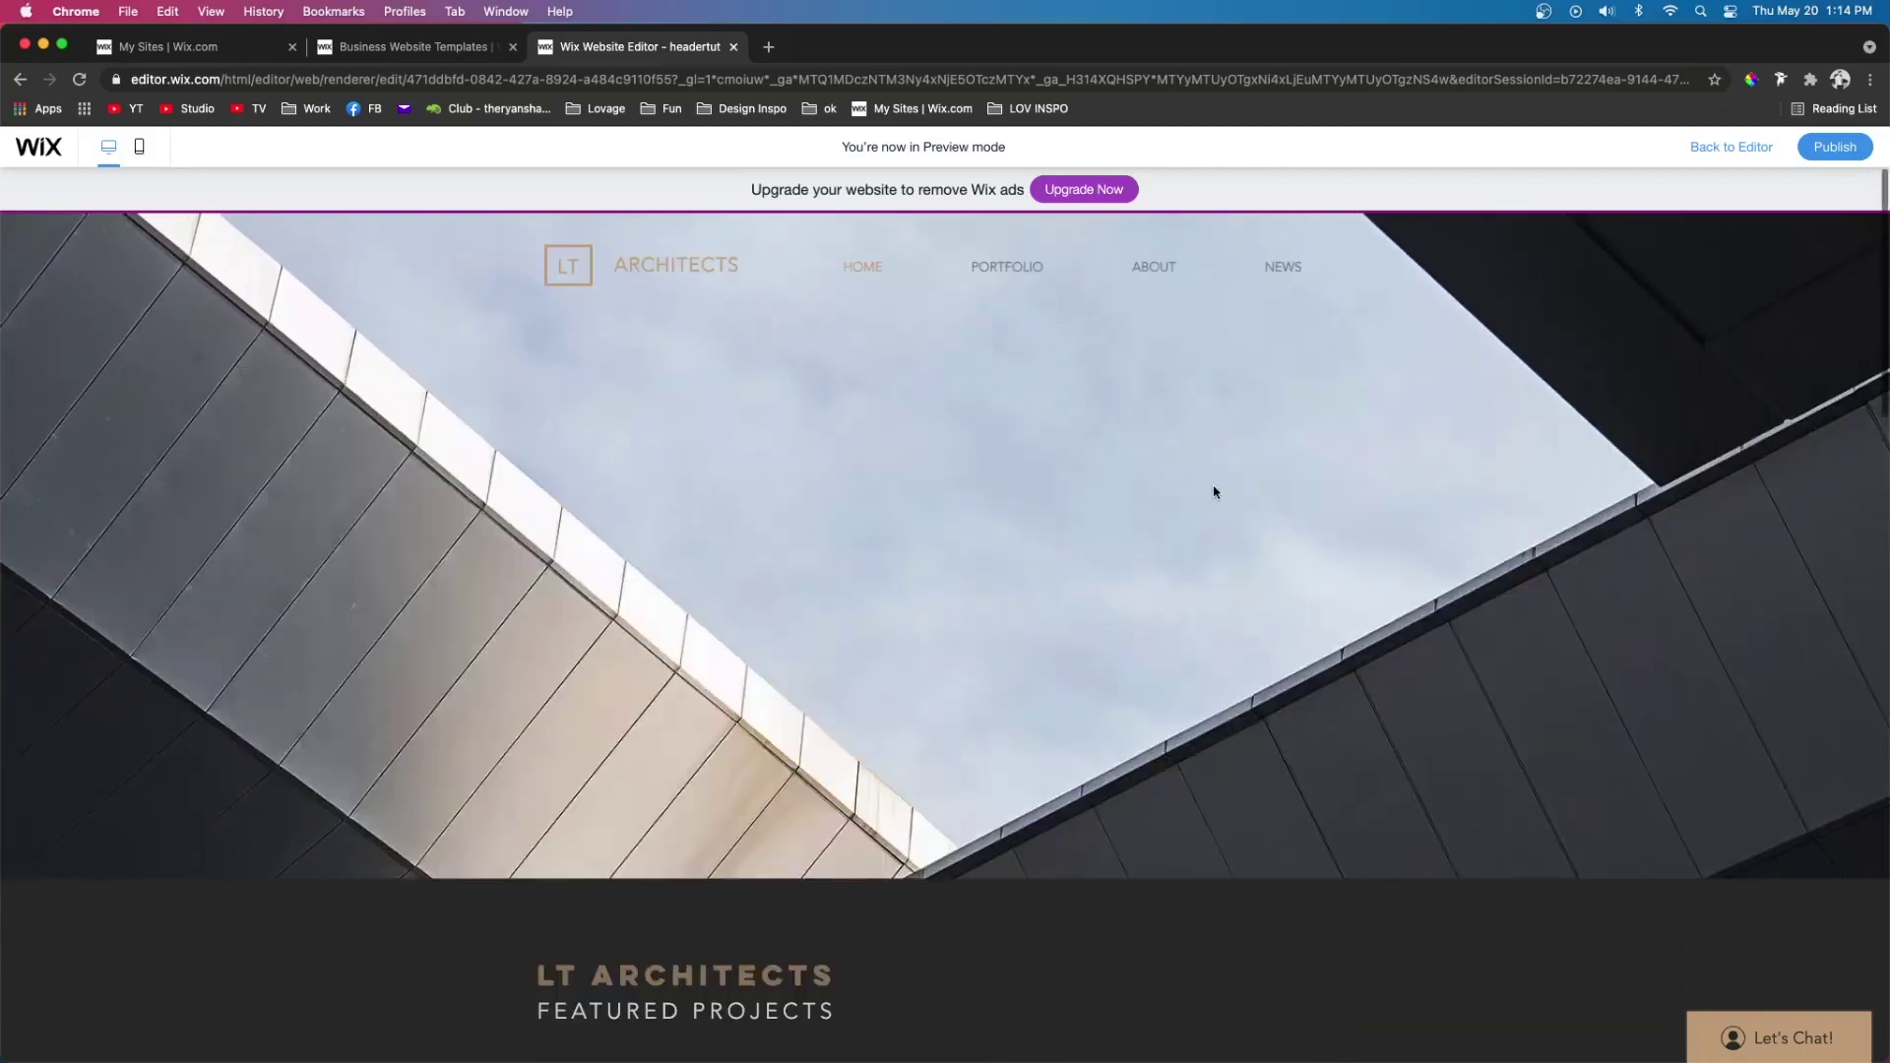
Back in the editor, shrink the top strip from 113 to 93 px and select the header
click(1752, 148)
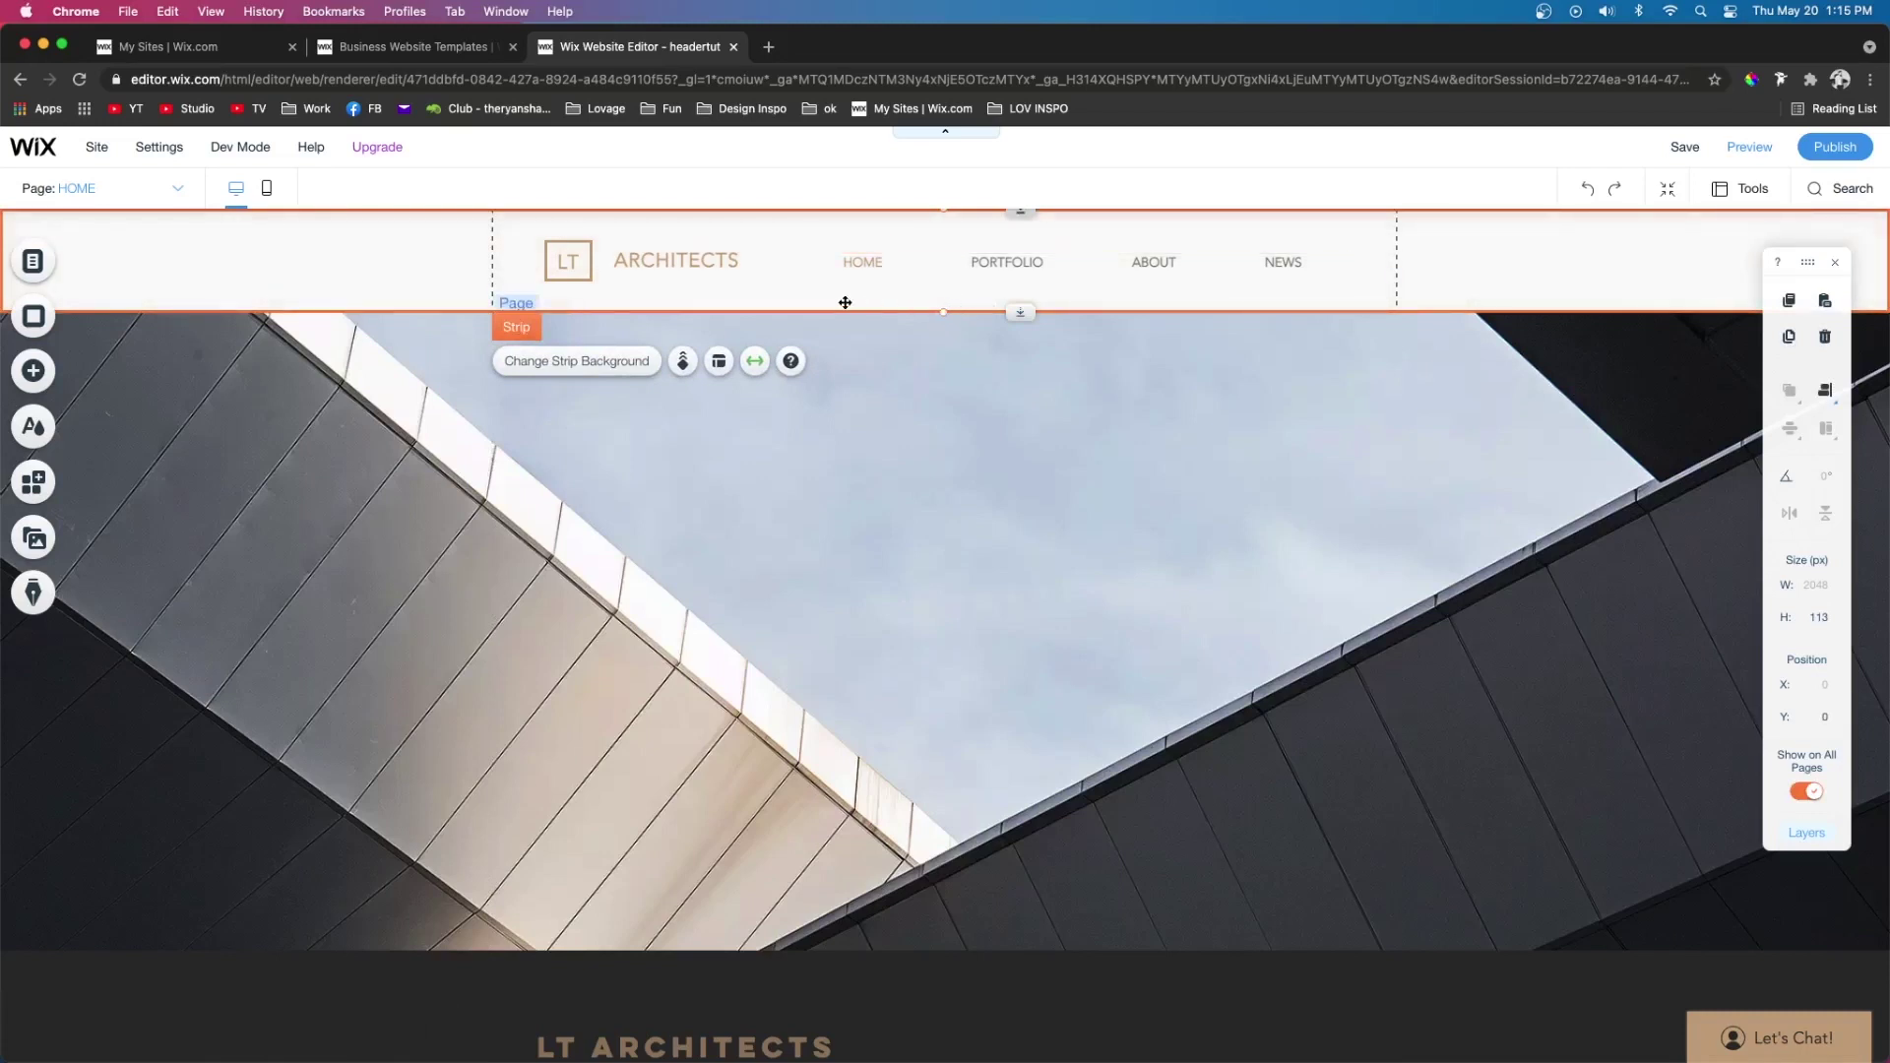
drag(946, 308, 945, 298)
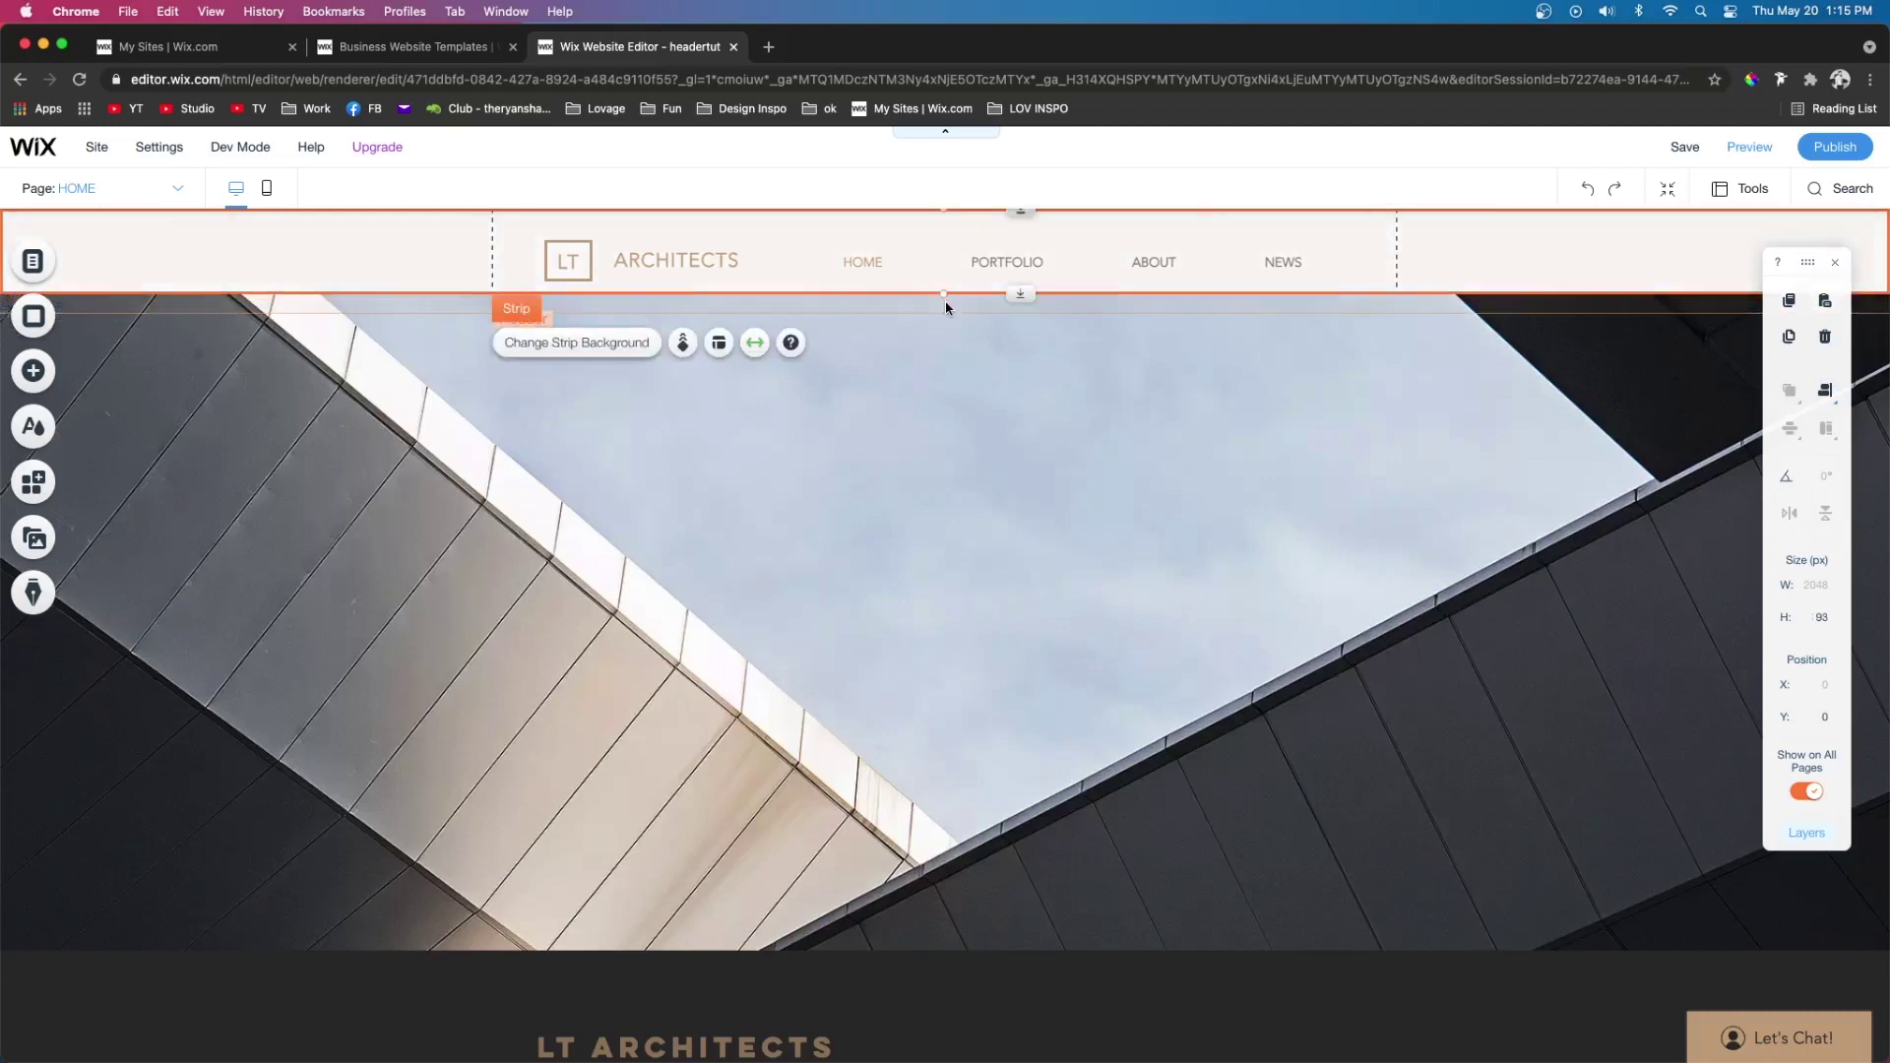
click(945, 306)
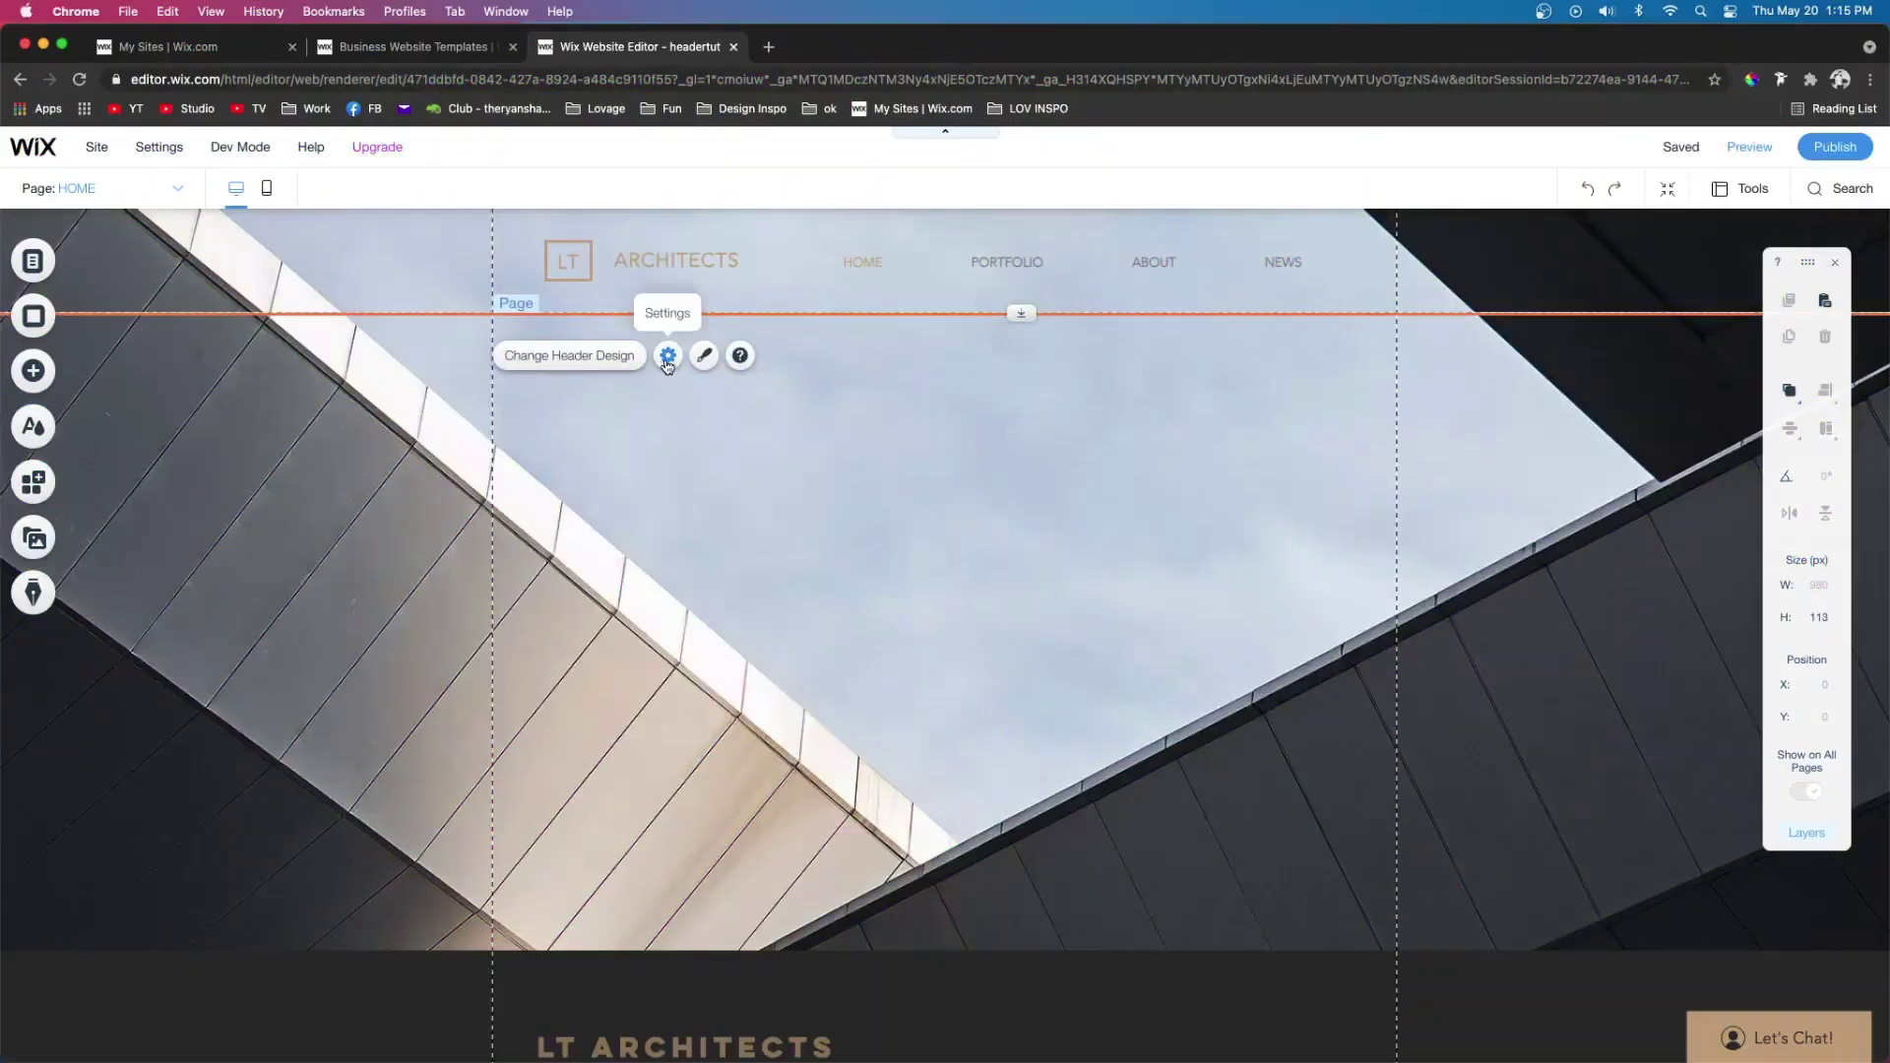
Set the header's scroll behaviour to Freezes and check it by scrolling the page
click(667, 356)
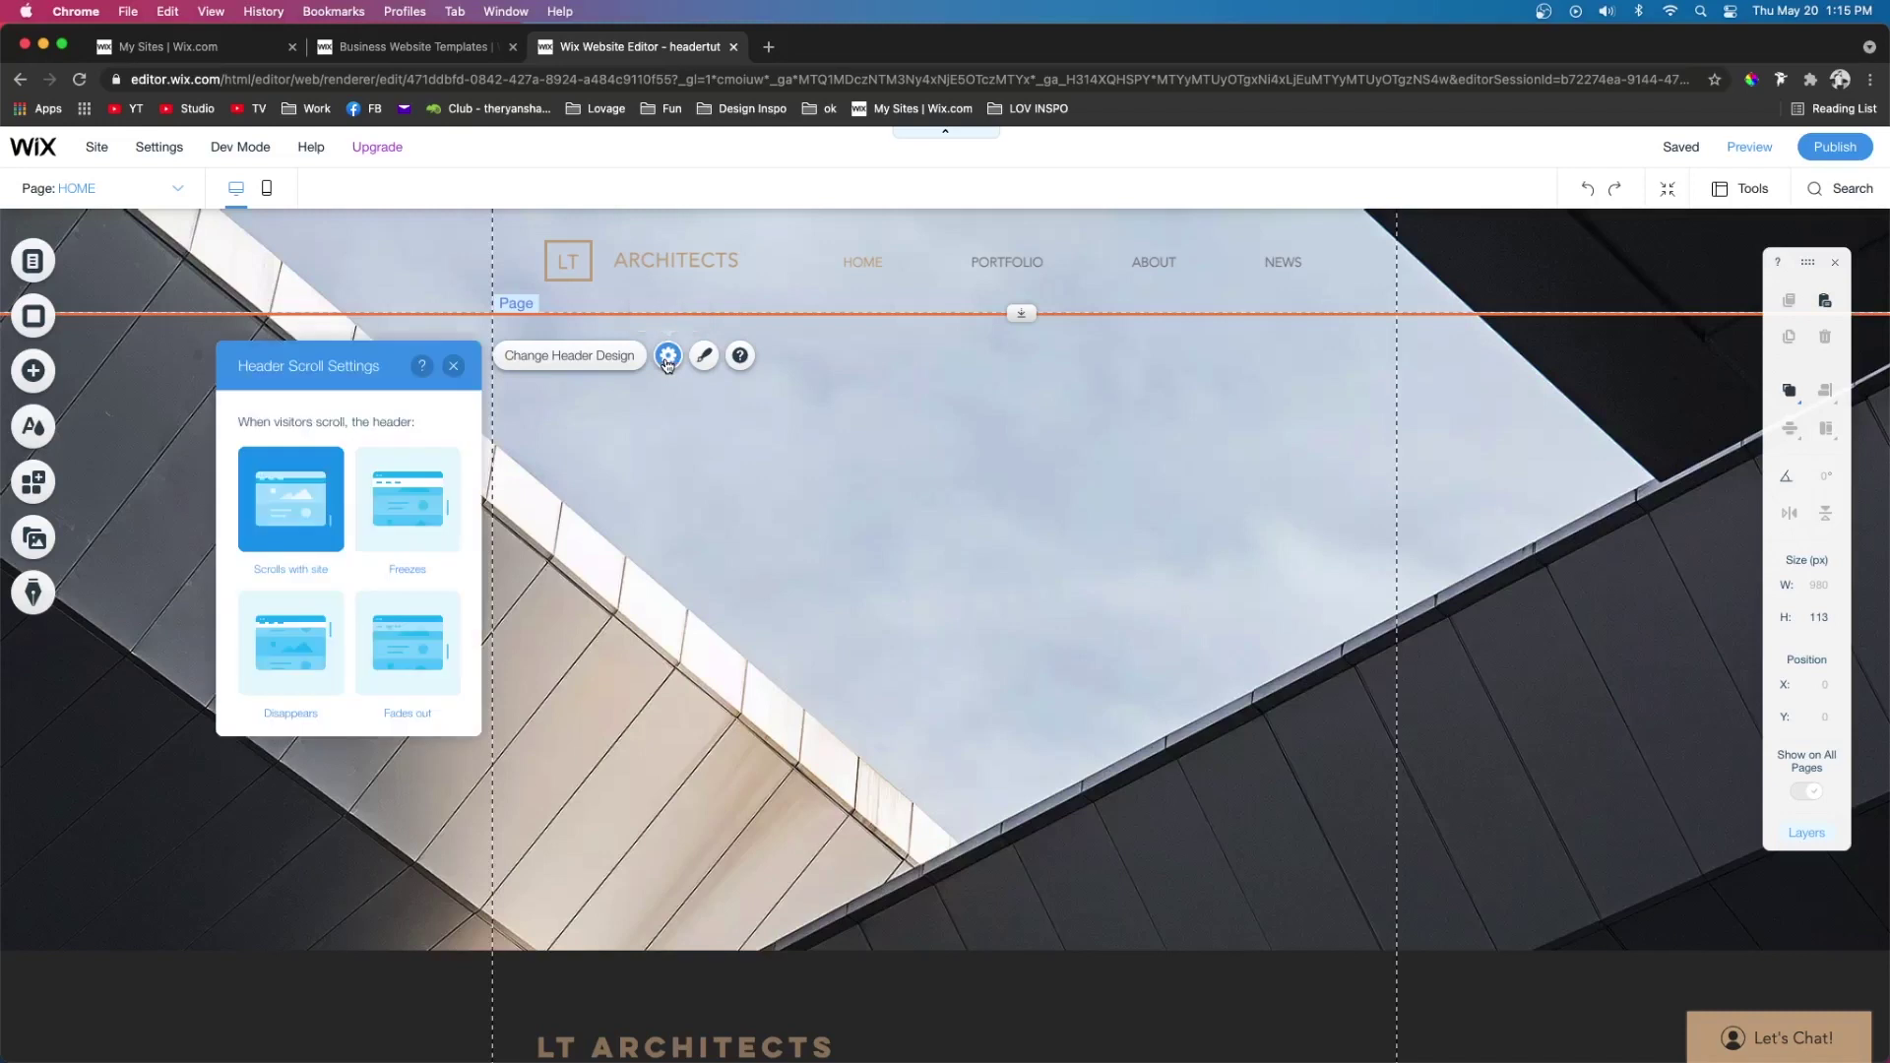
click(402, 517)
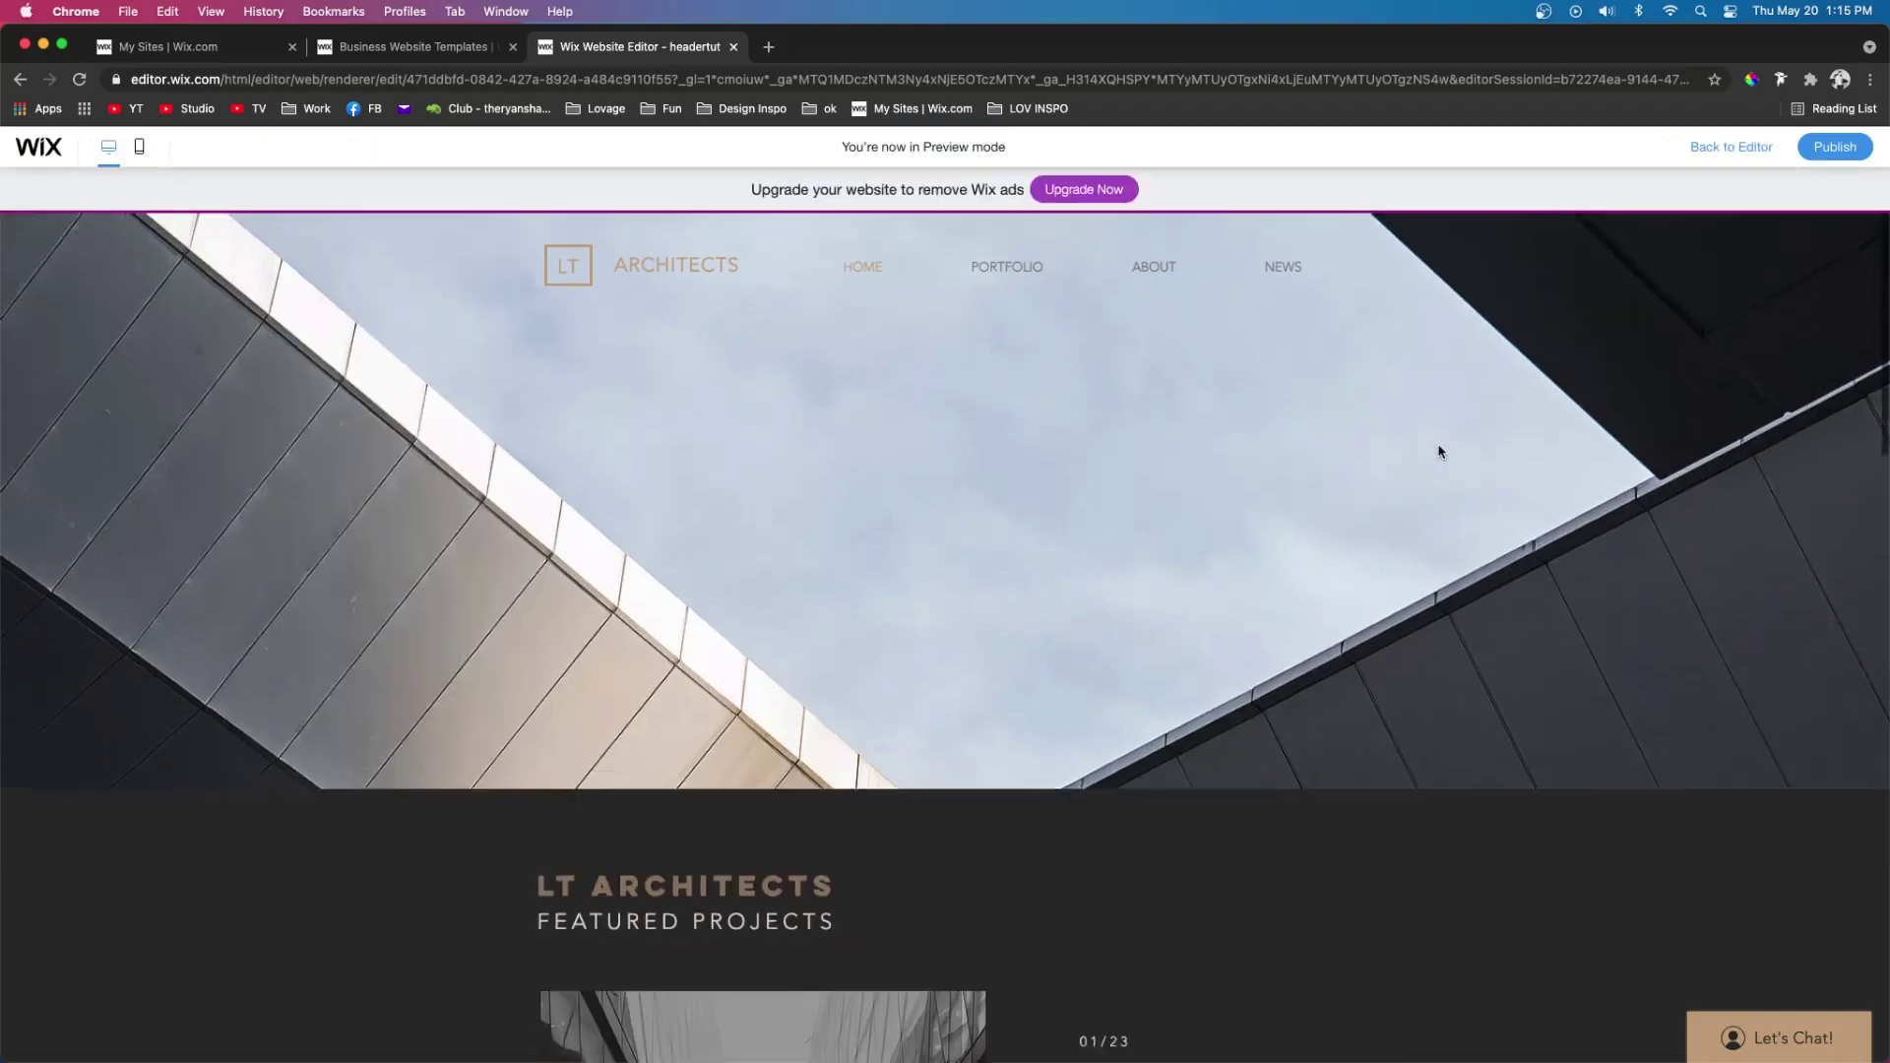
scroll(1439, 451, down, 8)
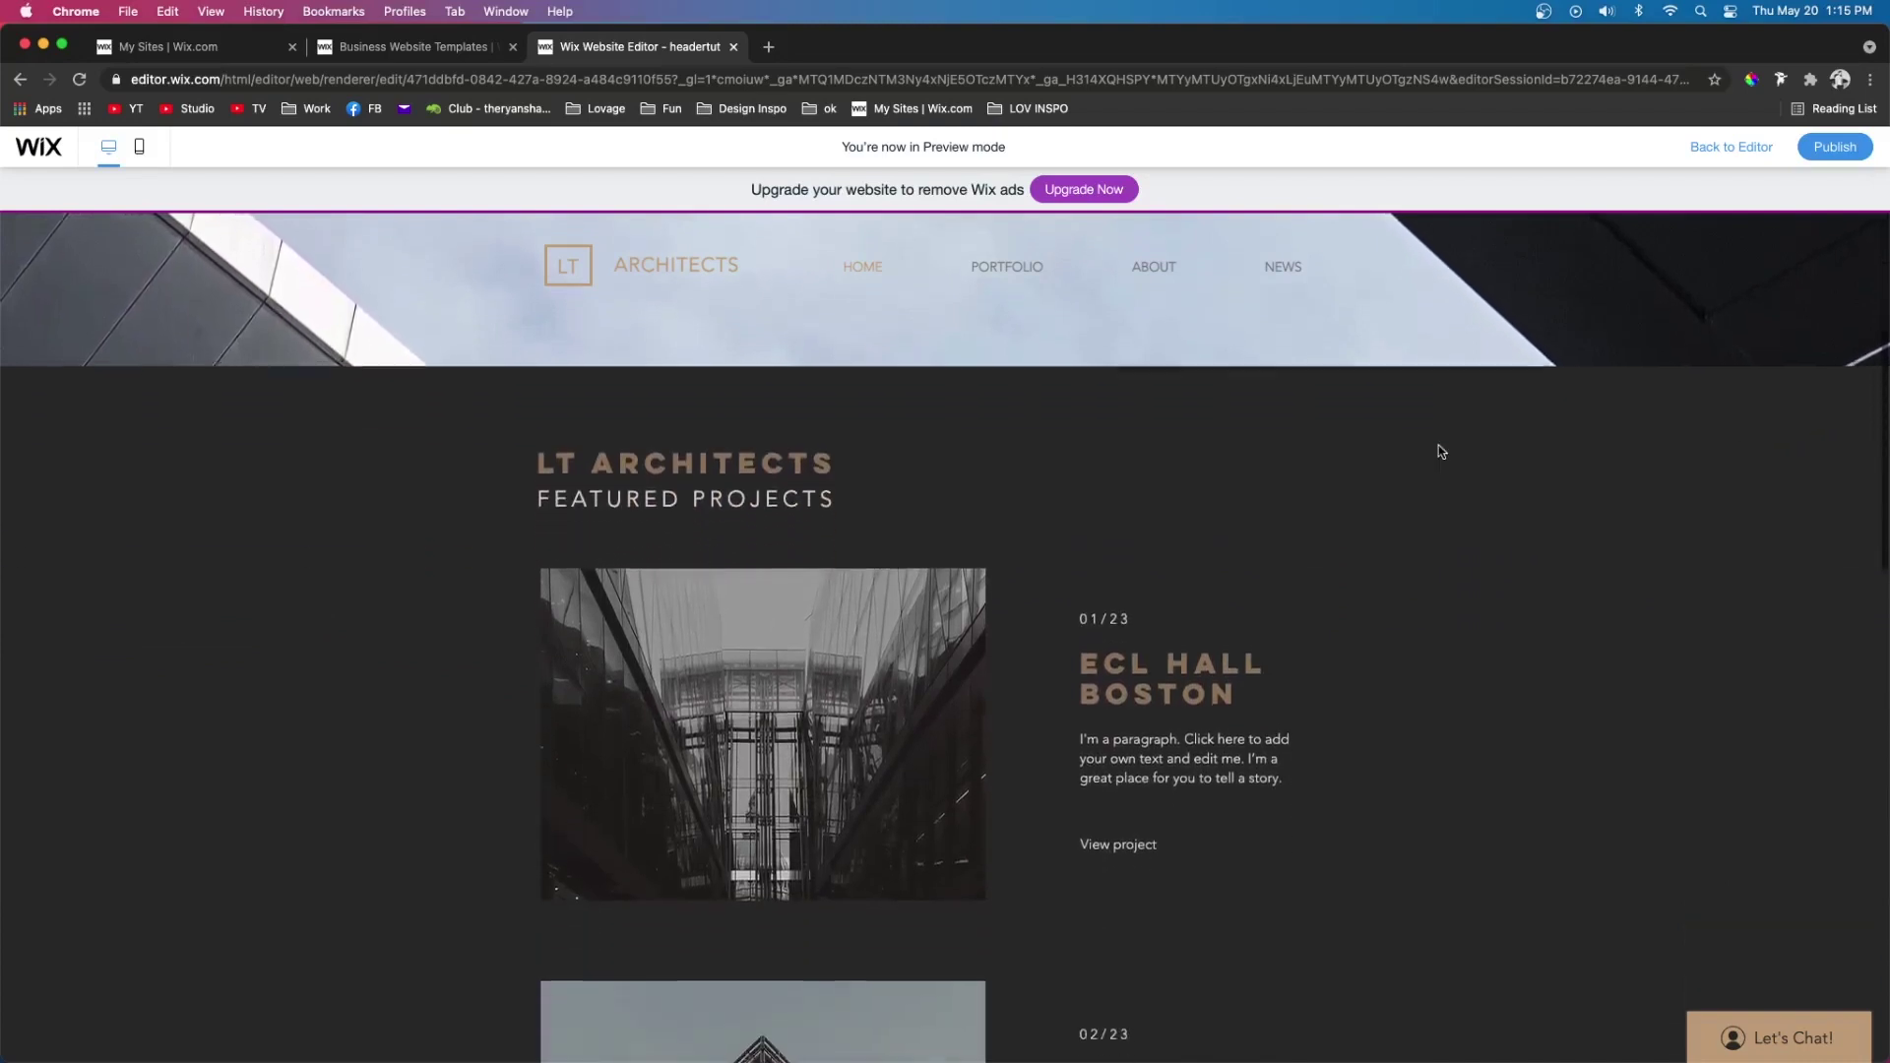
scroll(1438, 445, up, 8)
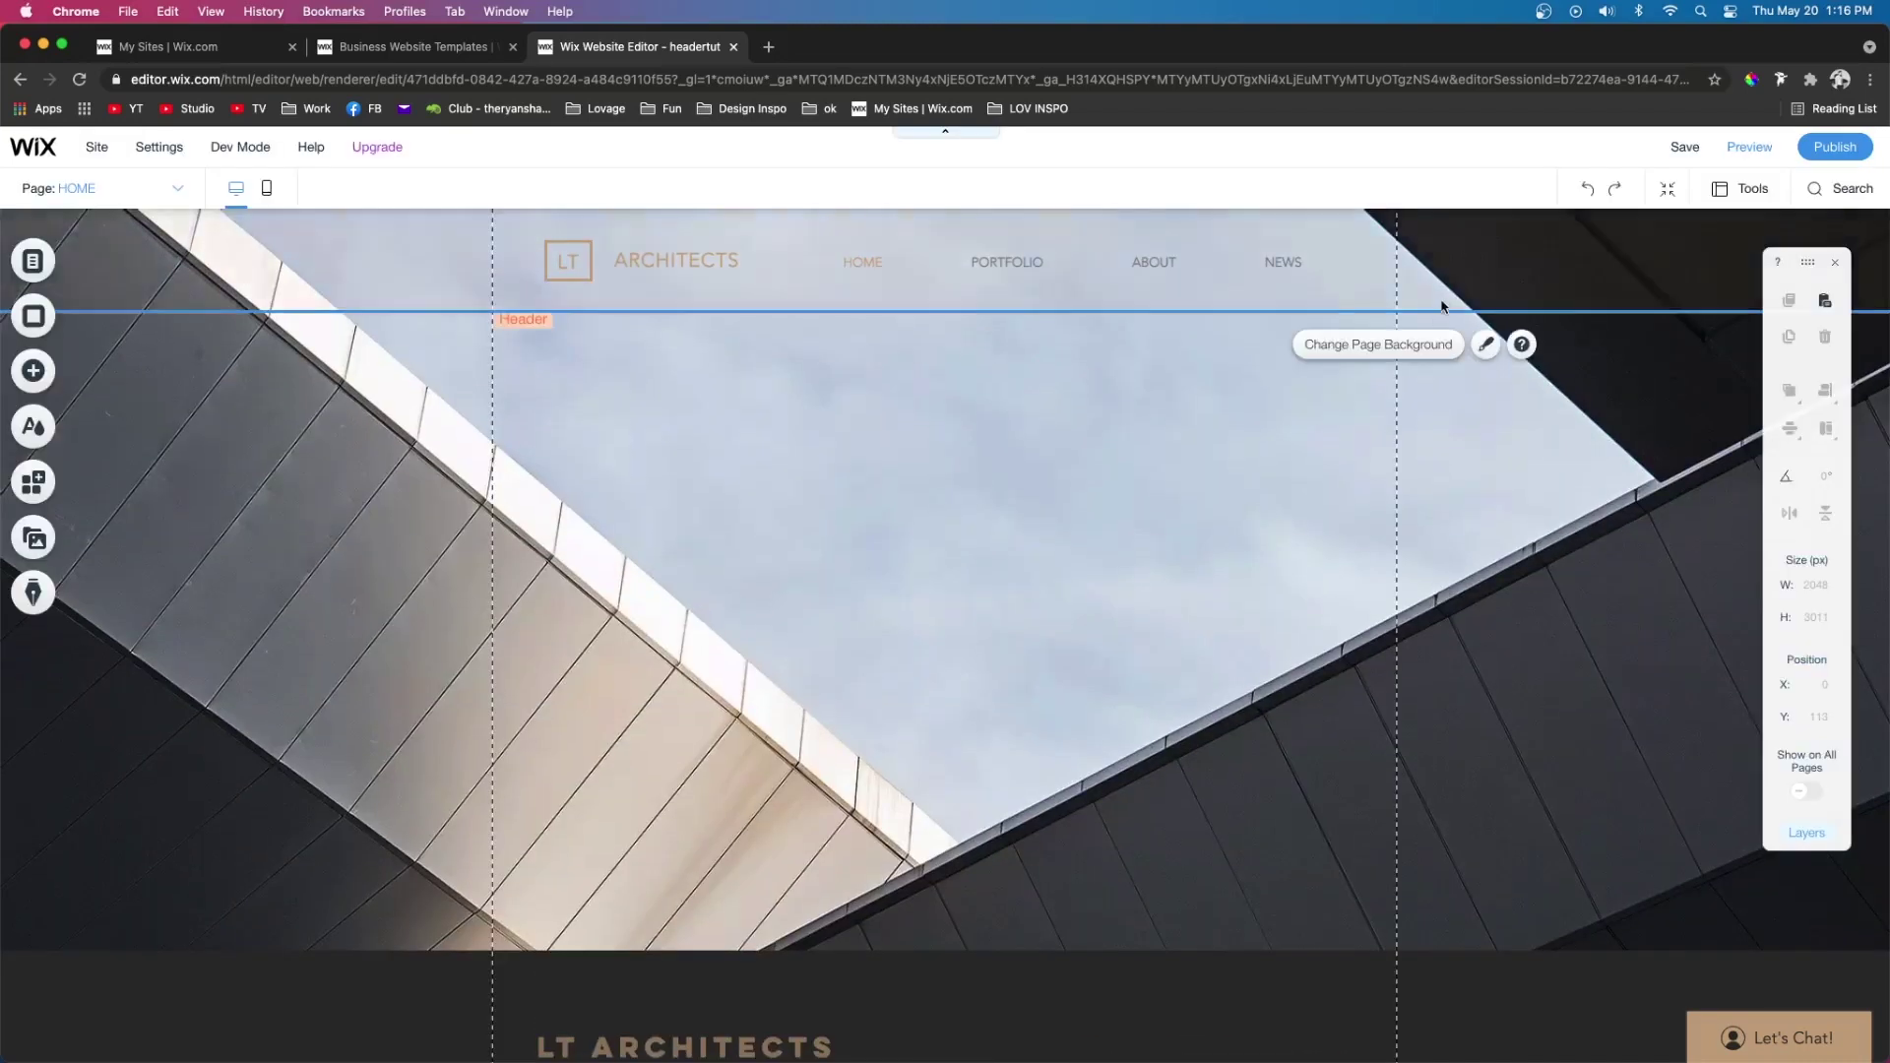
click(1451, 285)
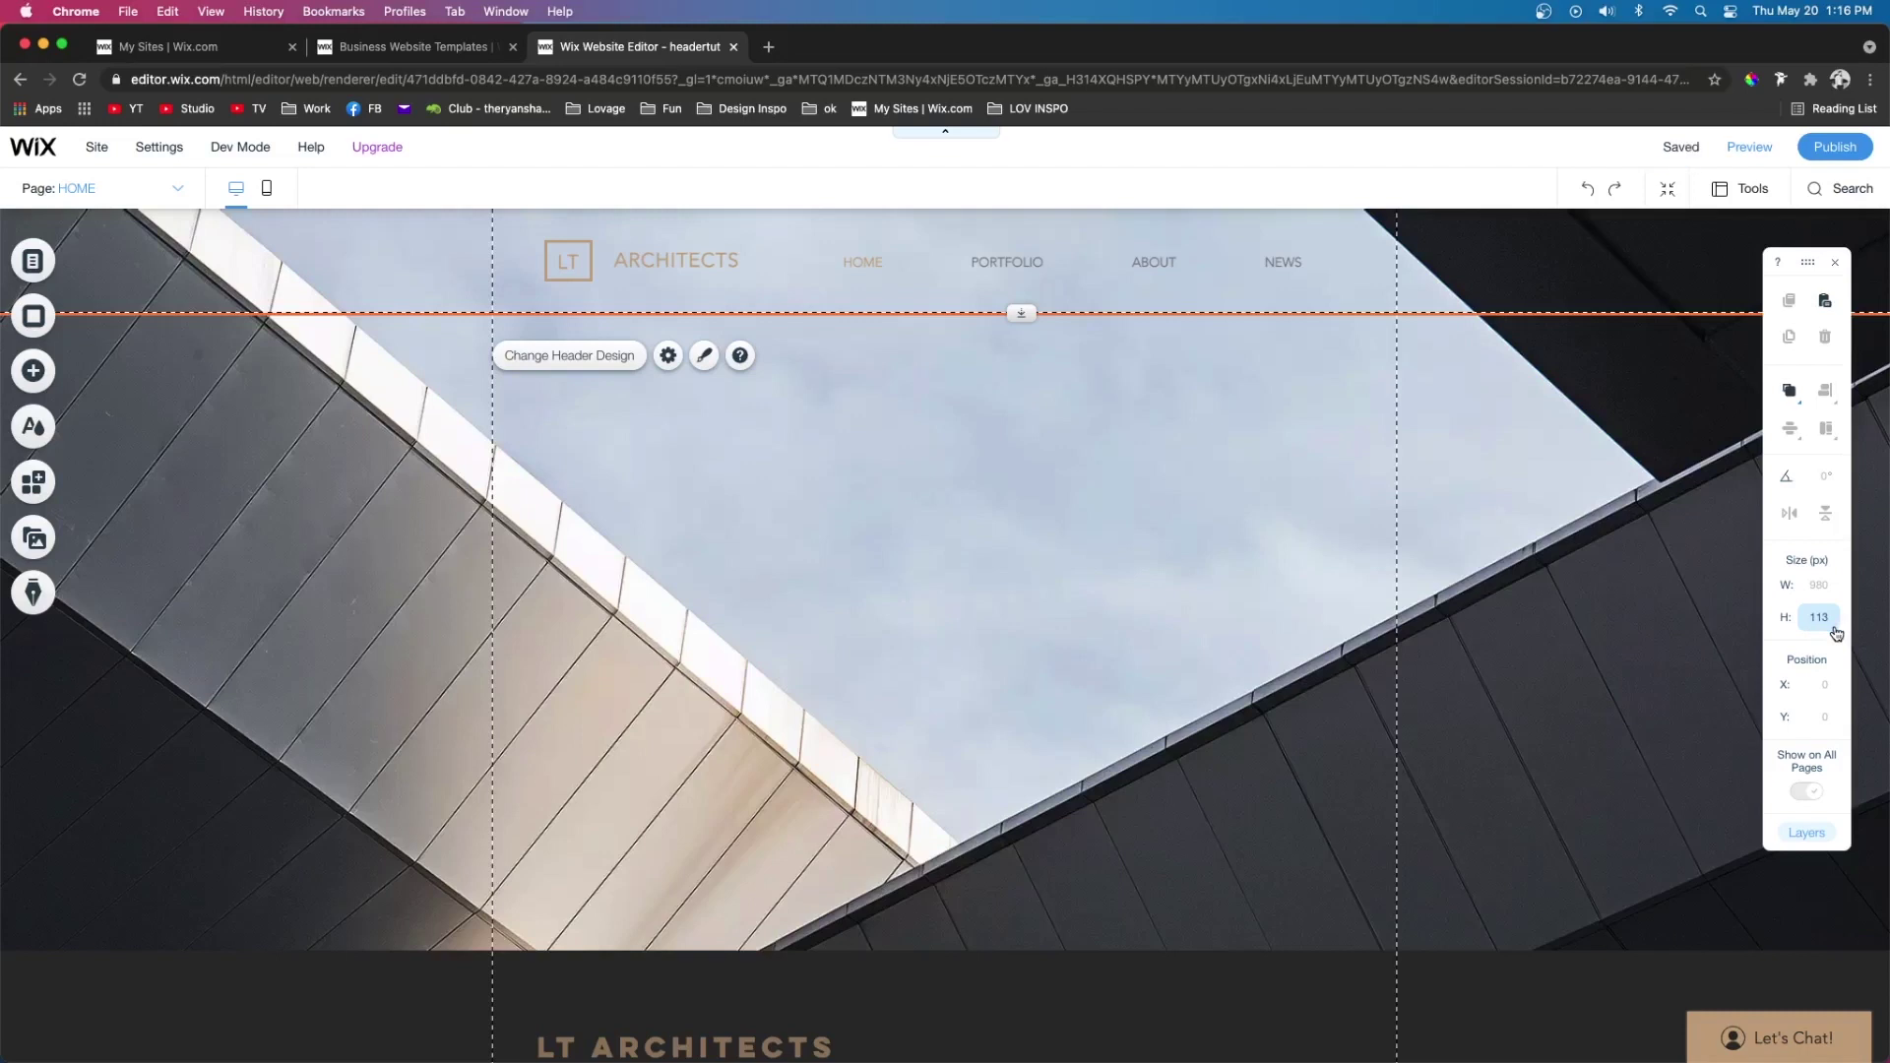
Add a blank strip below the header, set its height to 113 px, and move it up
click(36, 375)
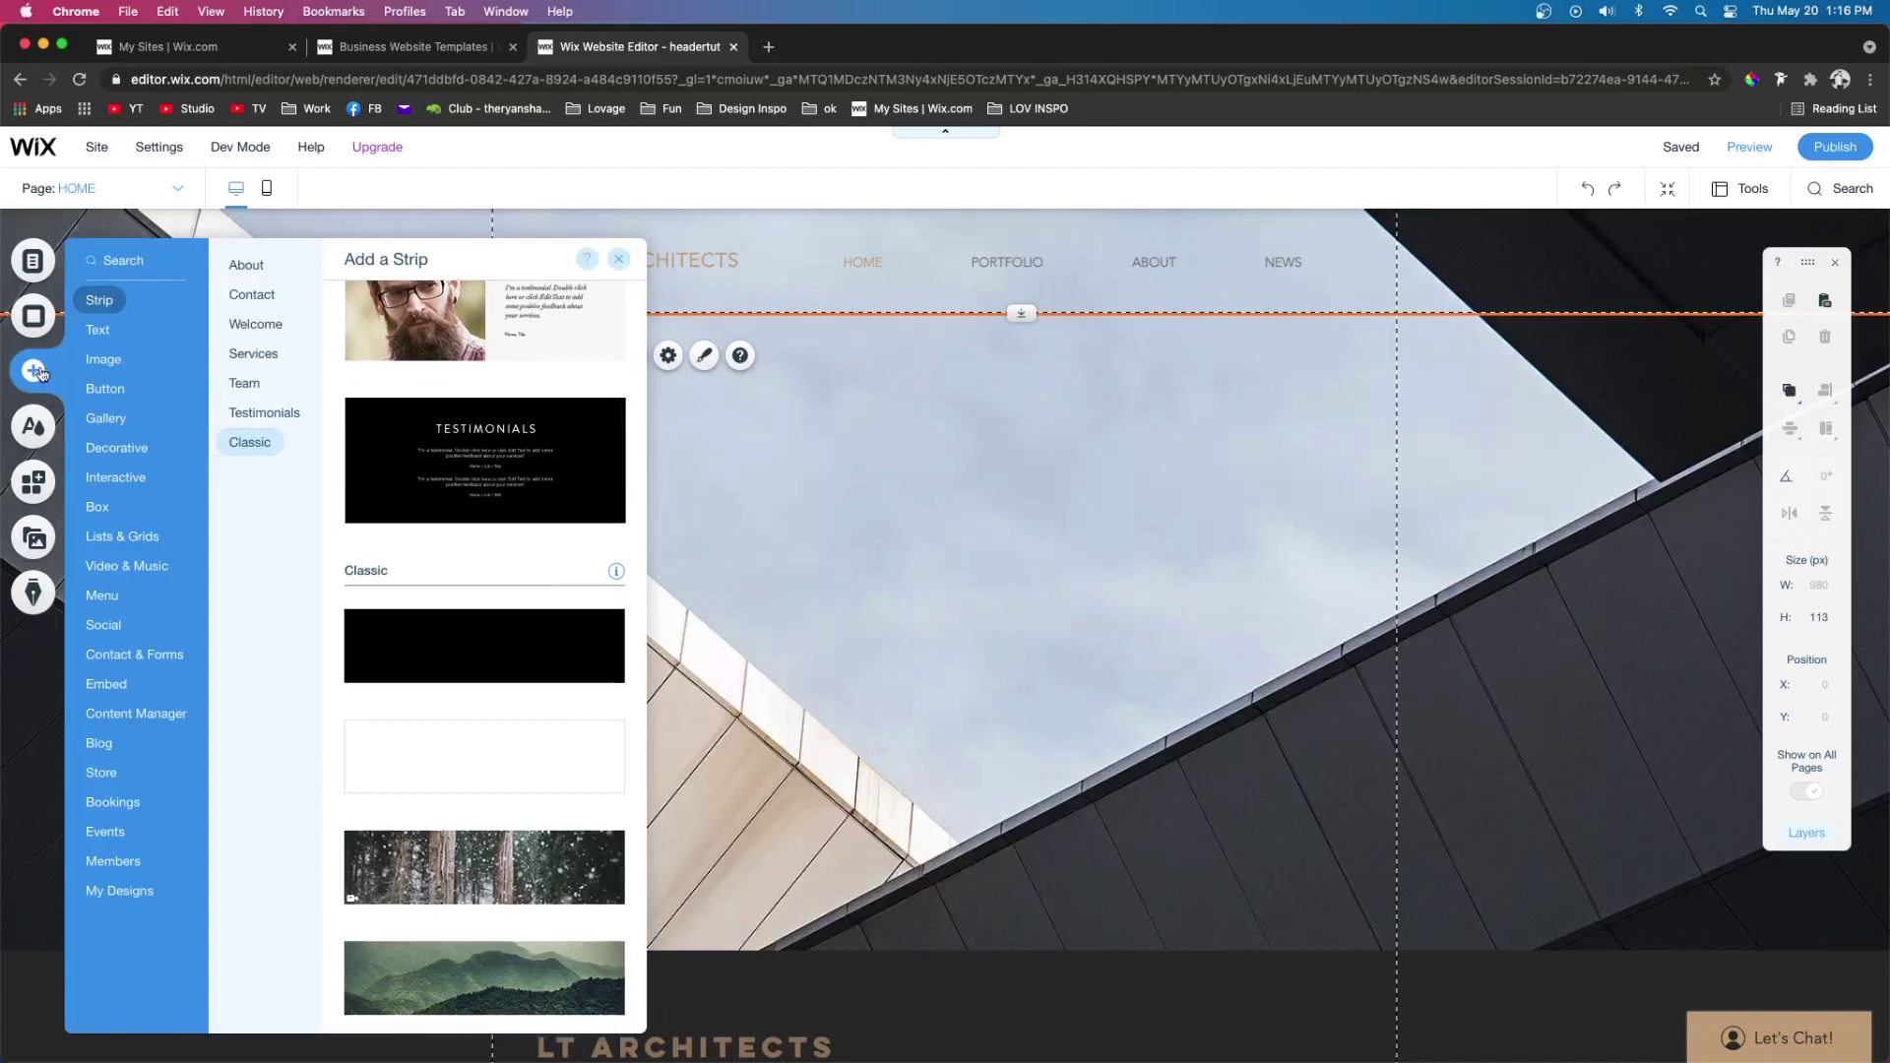
drag(482, 630, 943, 426)
click(1828, 622)
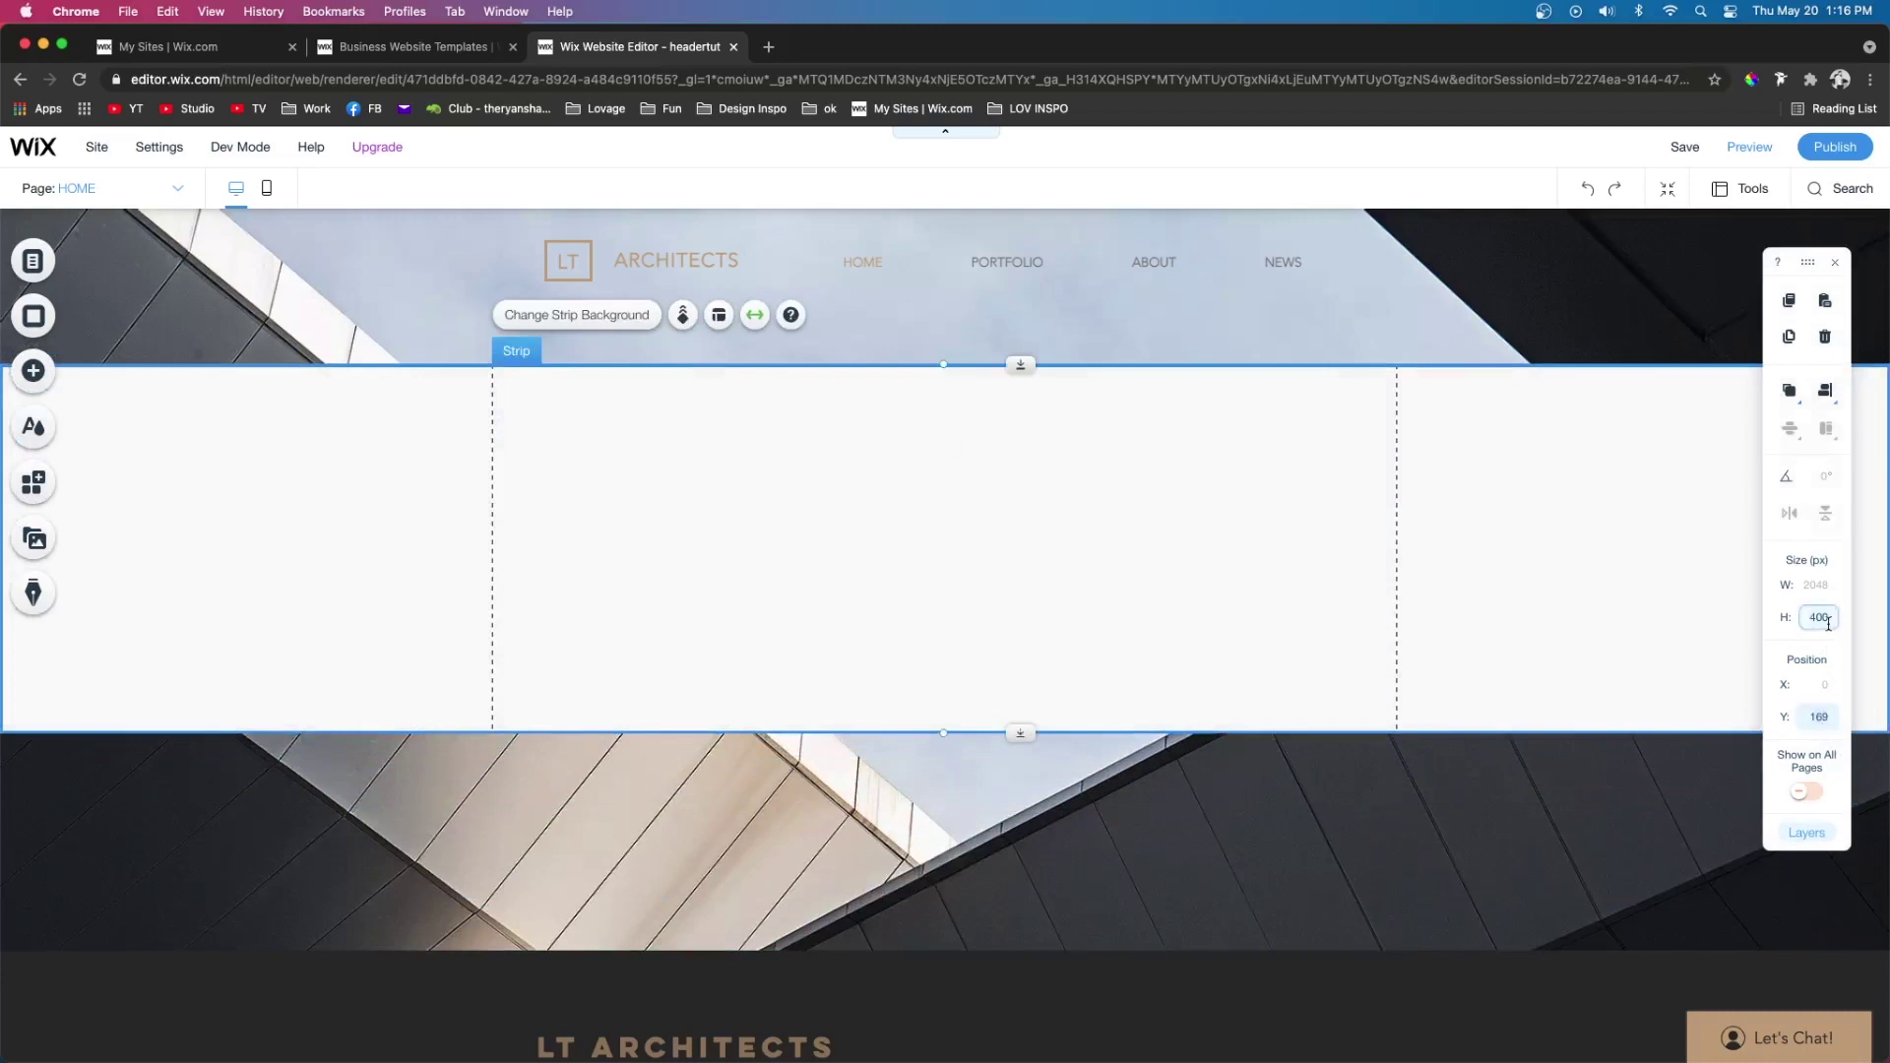
text(113)
key(Return)
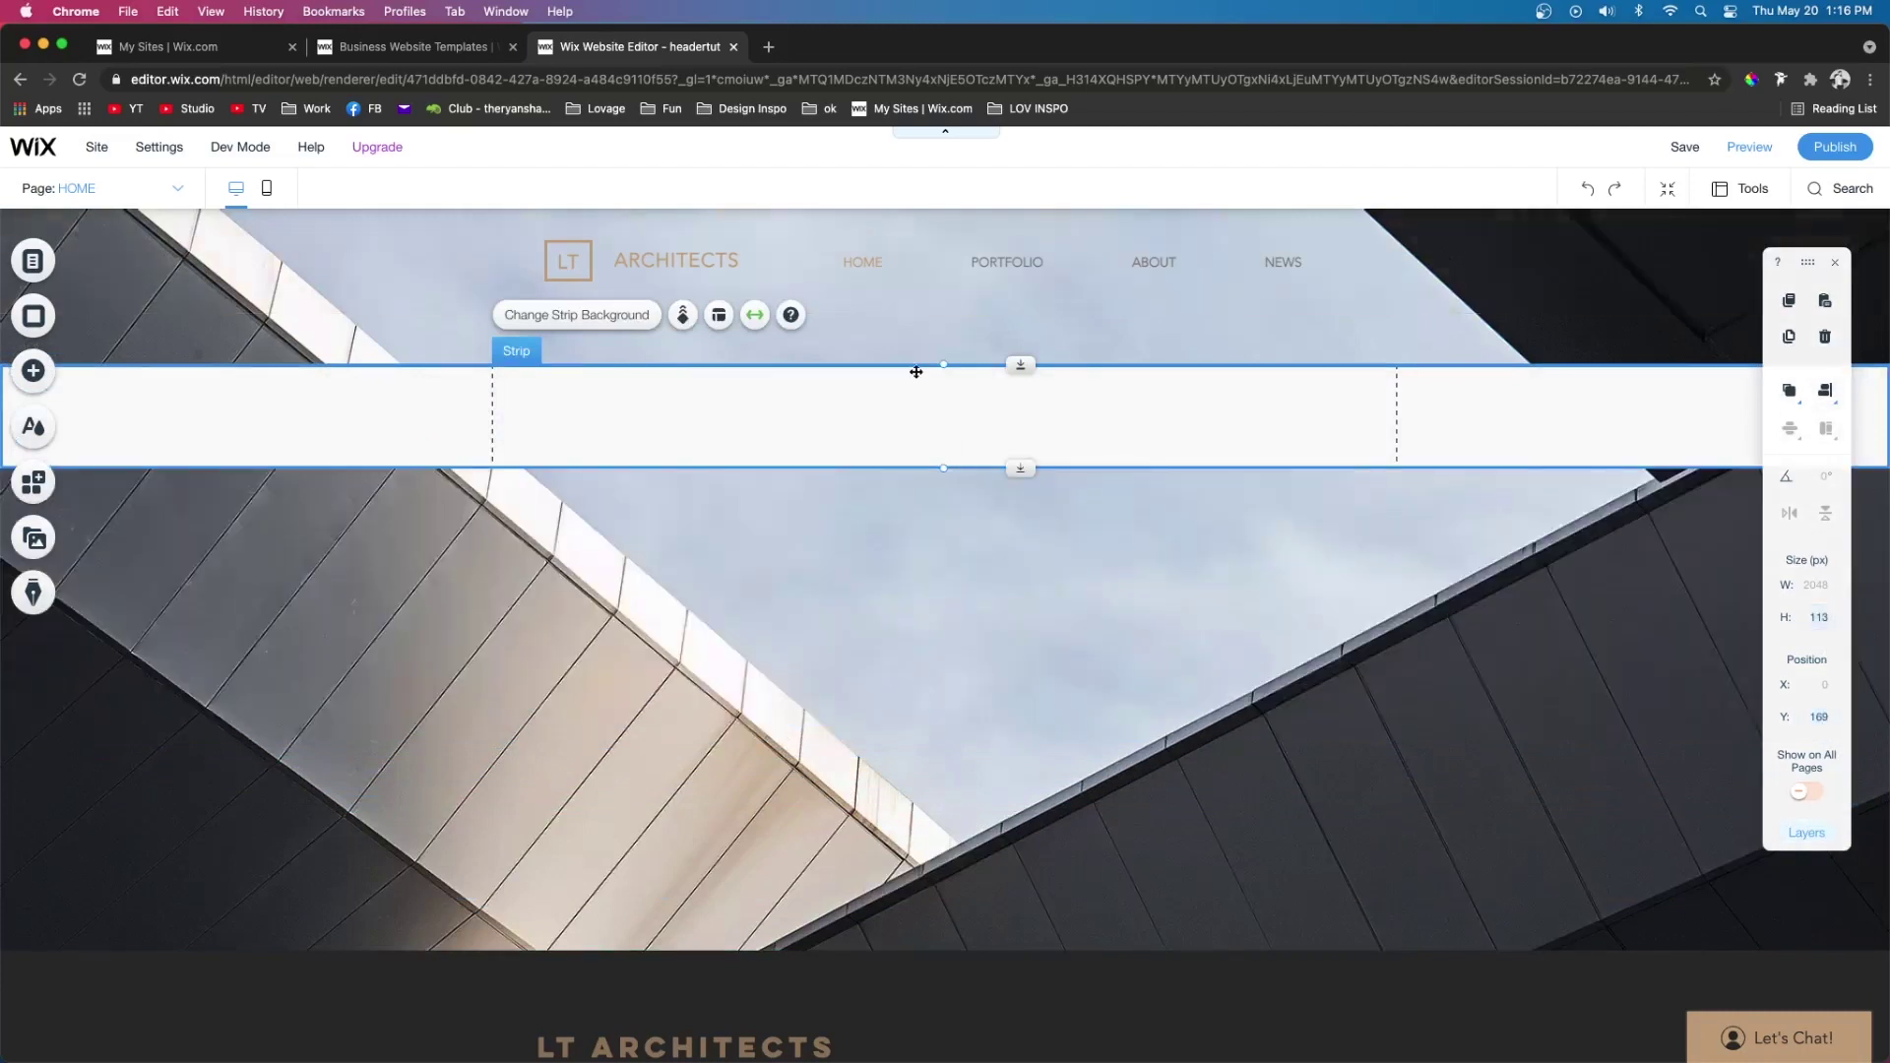
drag(911, 405, 906, 366)
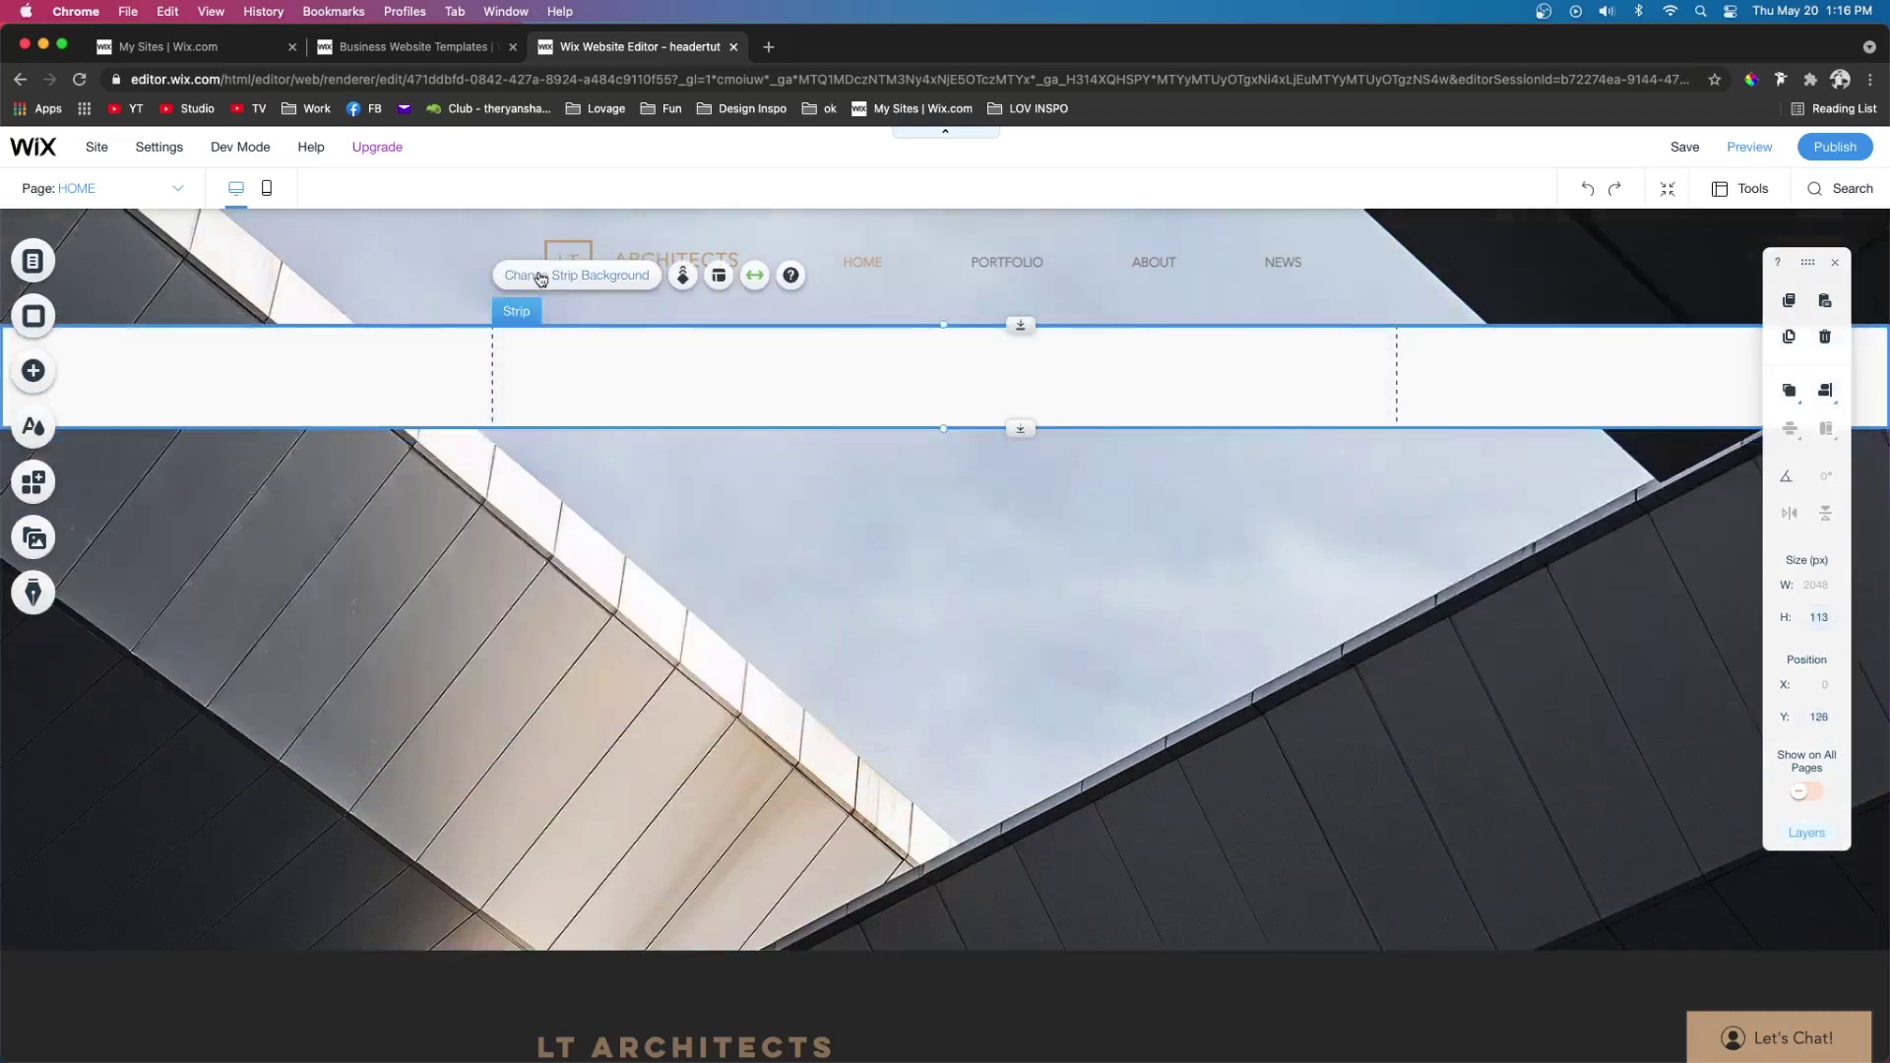
Set the header strip's background opacity to 0% so it is fully transparent
click(536, 276)
click(351, 375)
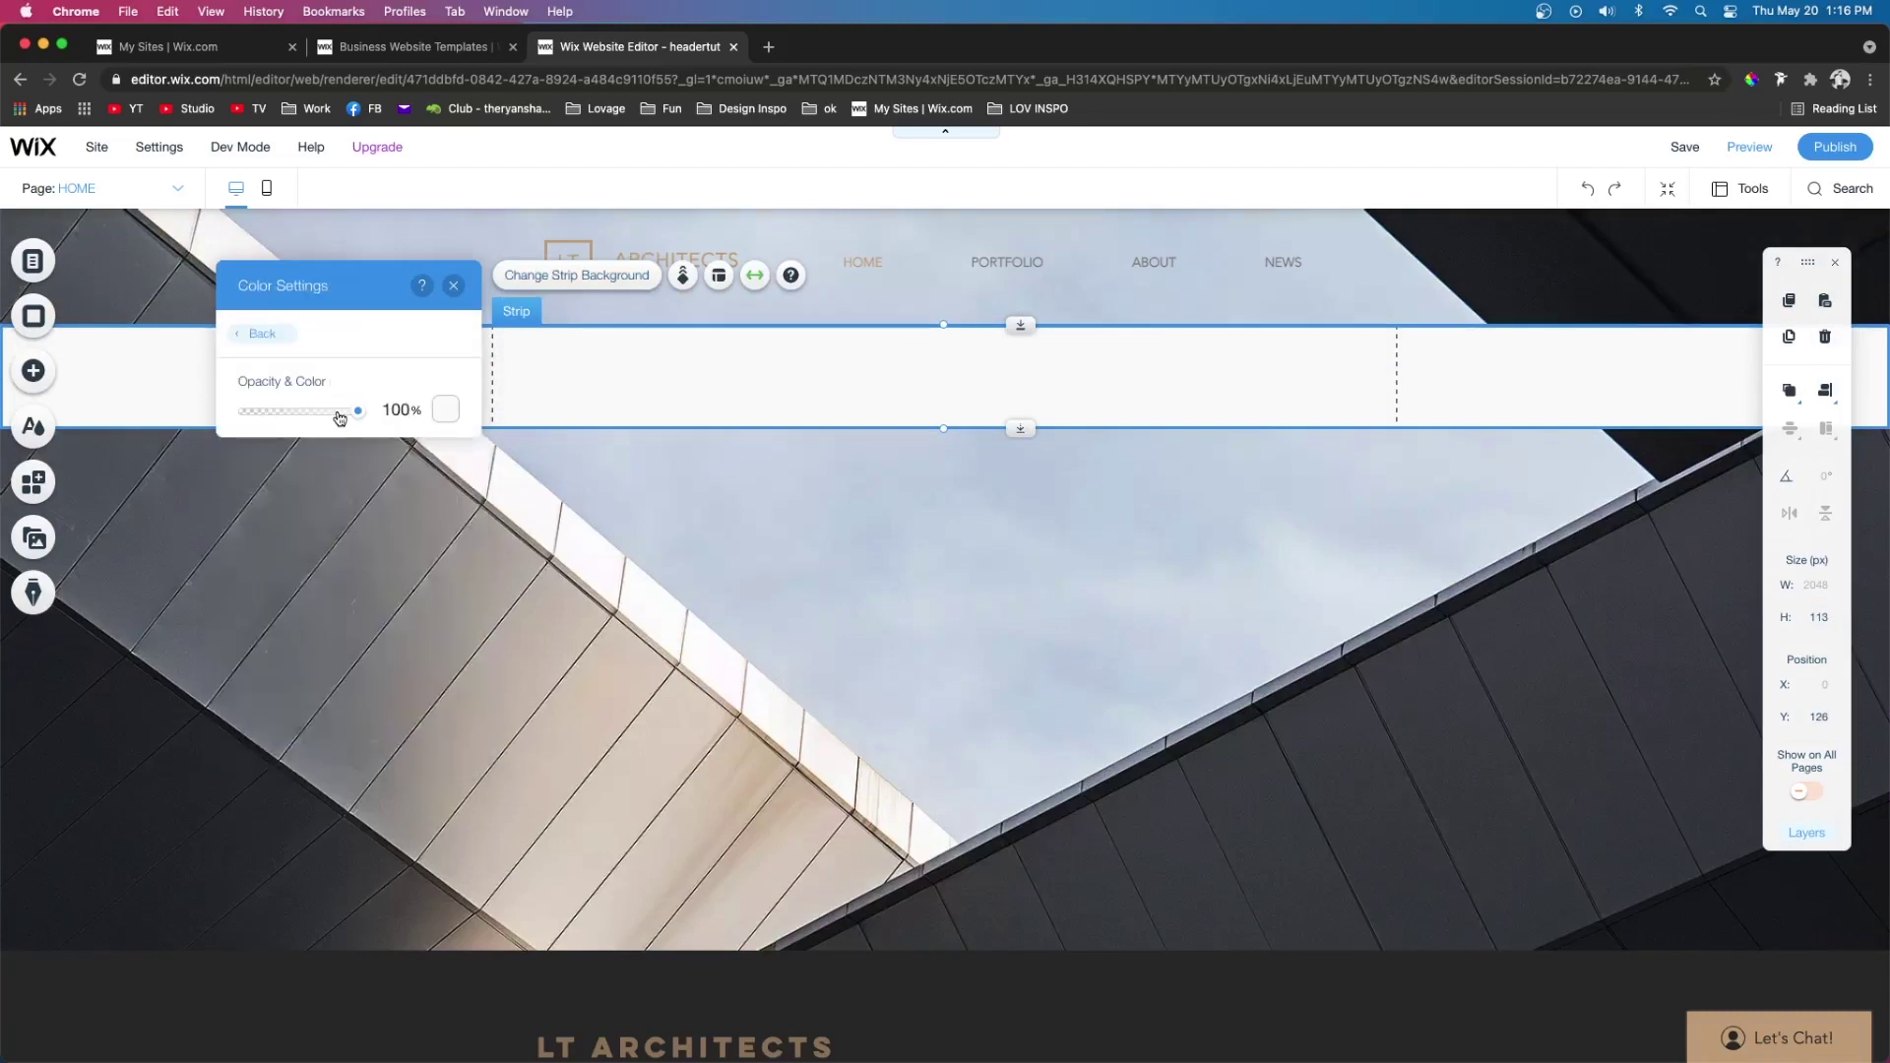
drag(333, 417, 143, 409)
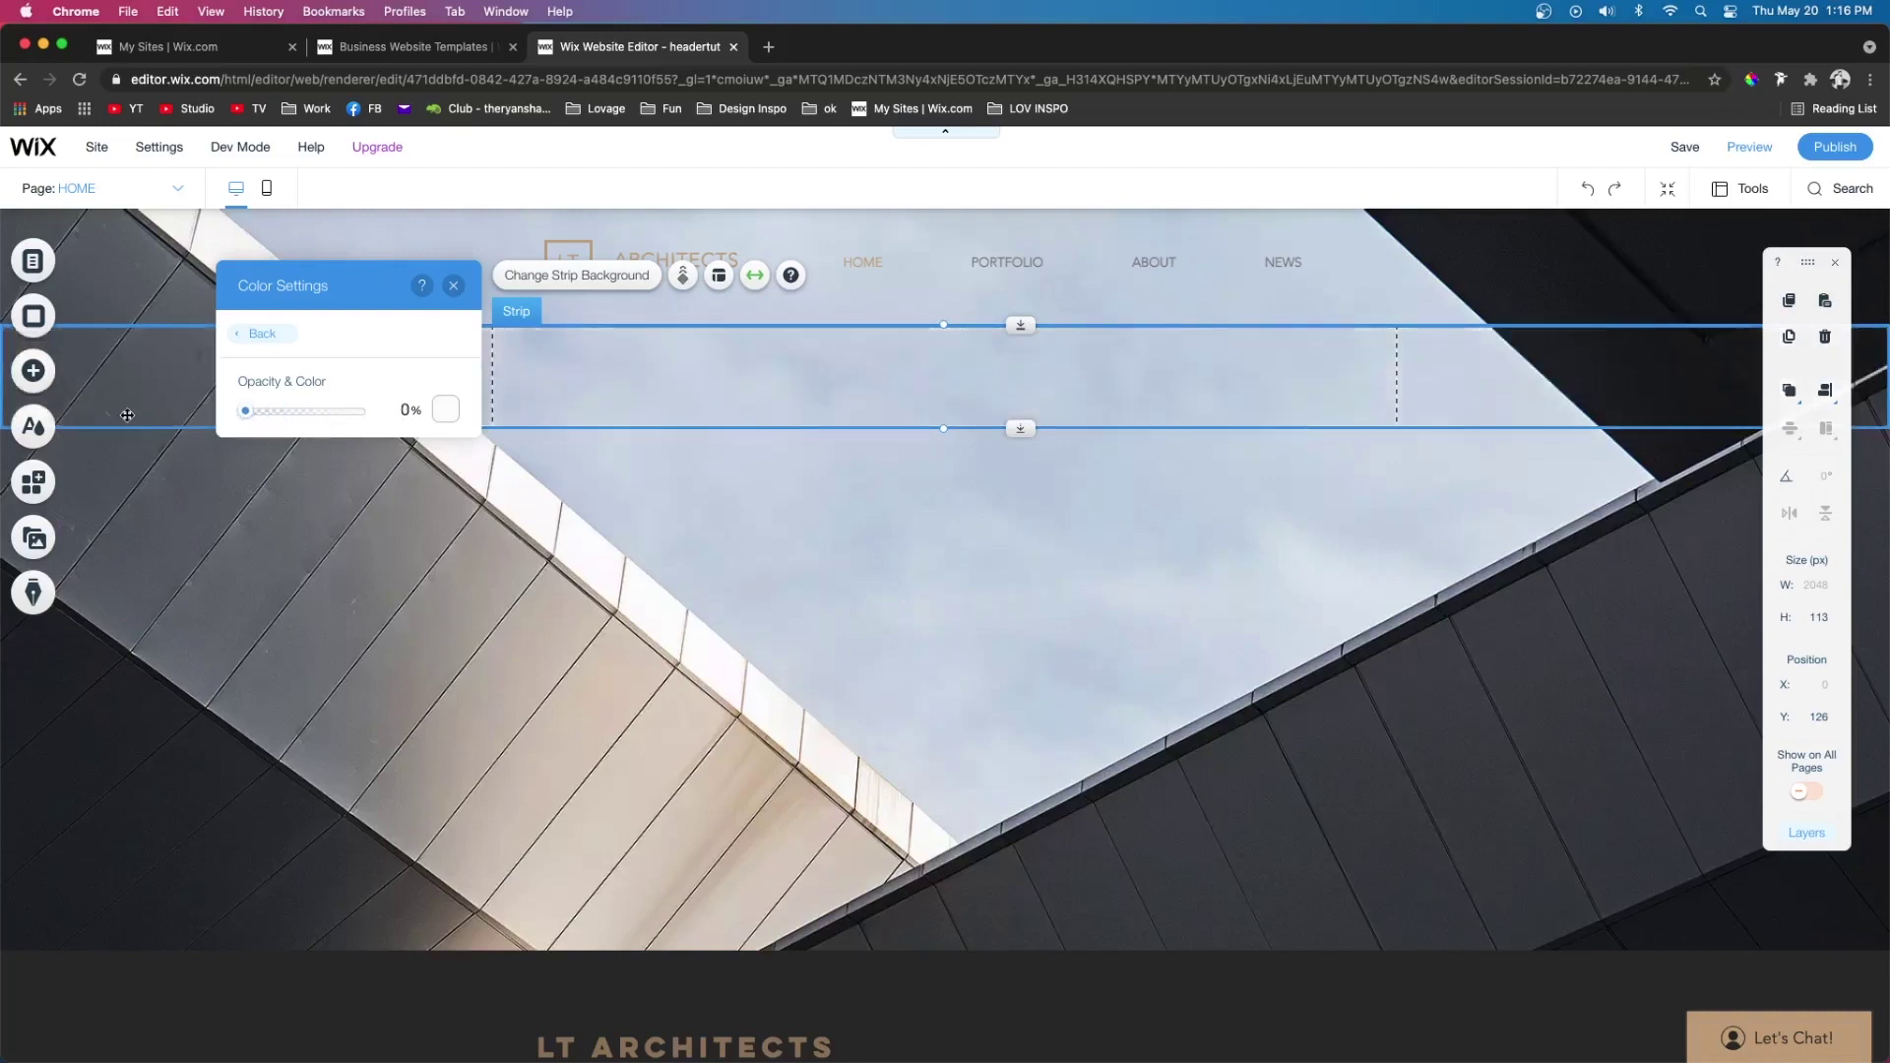
Add a 113 px blank Classic strip beneath the header strip, then select the logo, title and menu
click(32, 370)
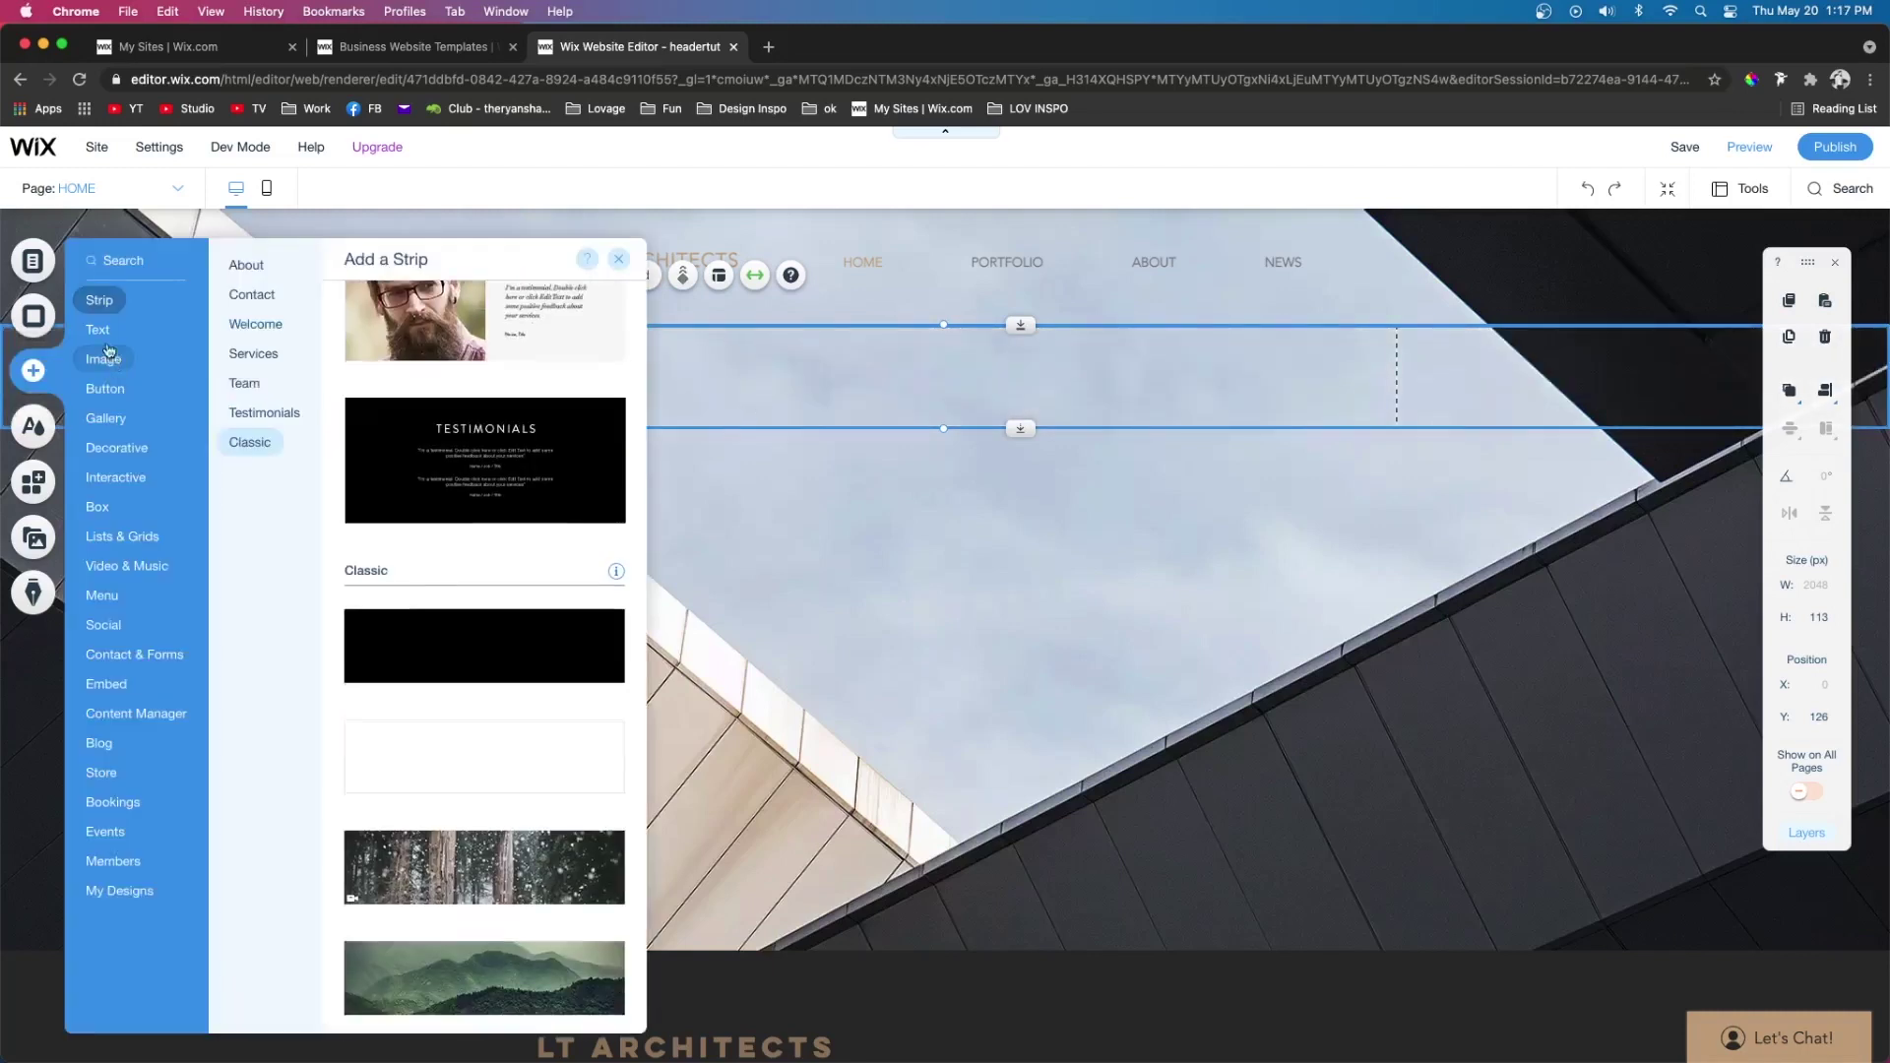
click(251, 442)
click(506, 676)
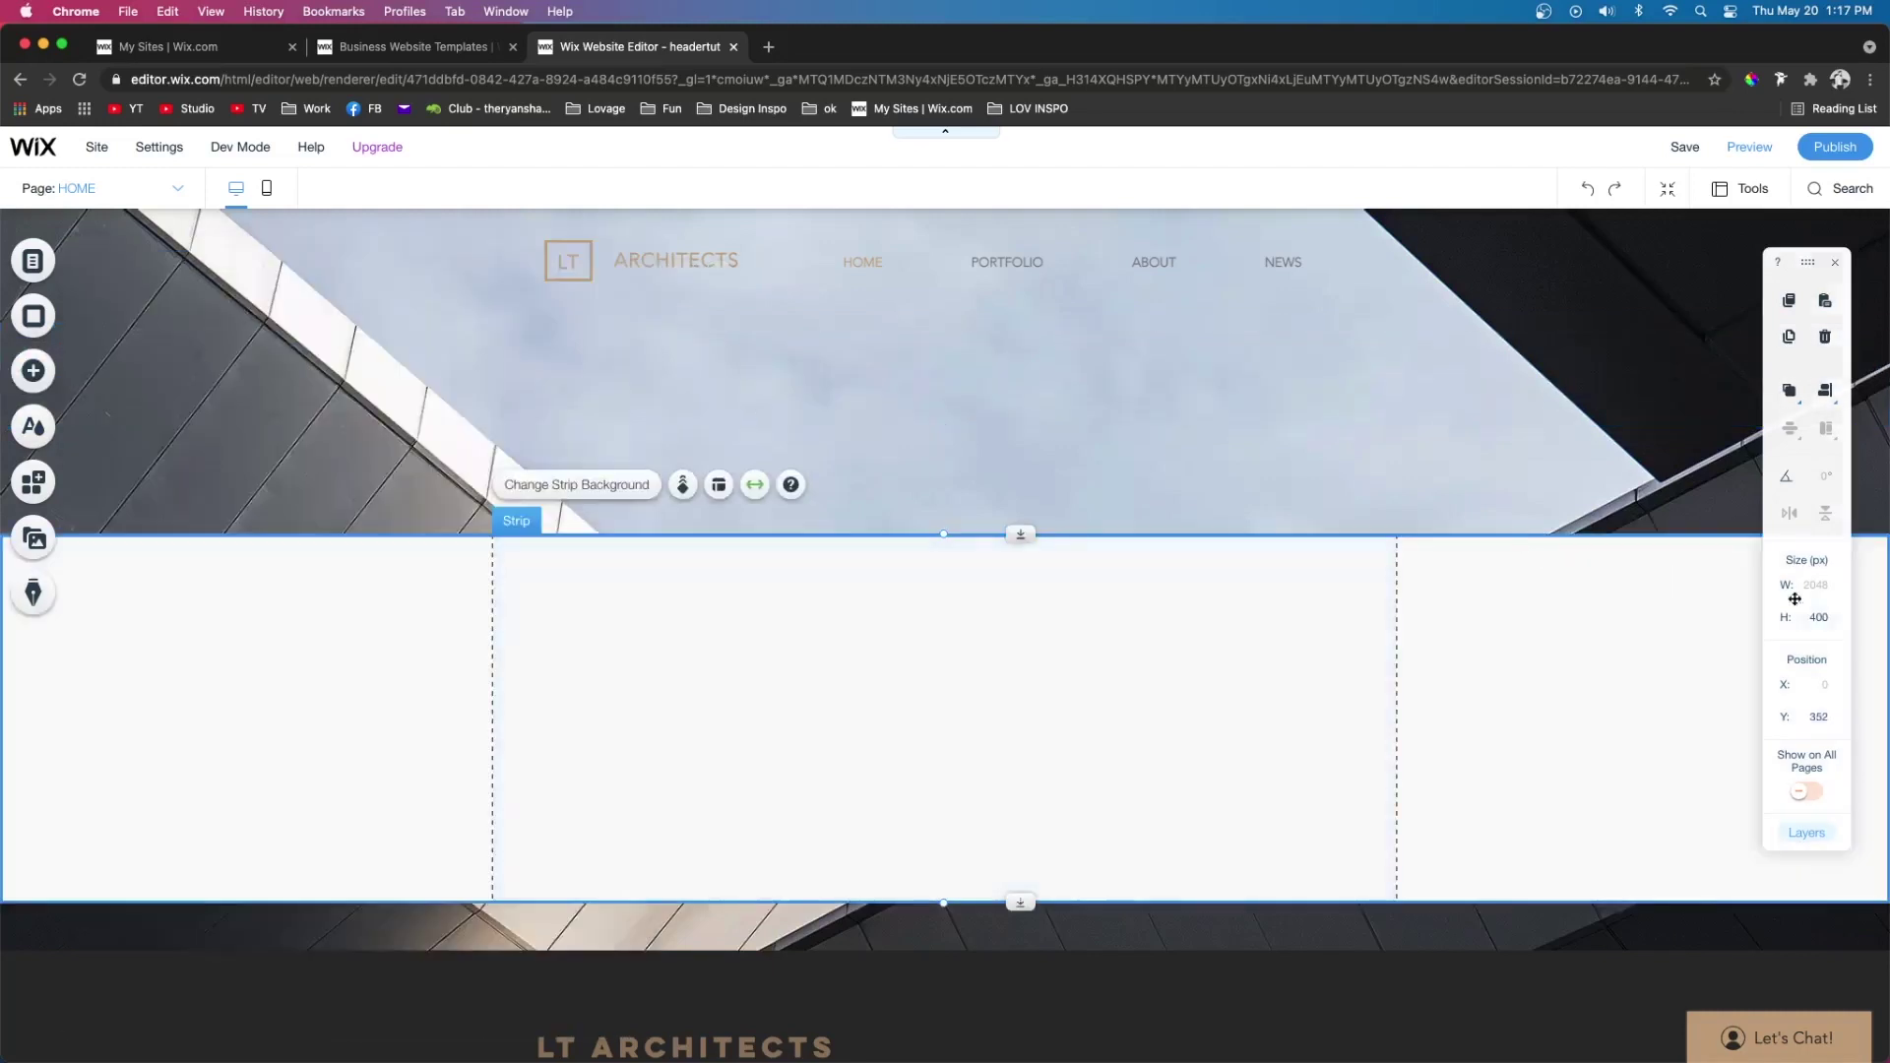
text(113)
key(Return)
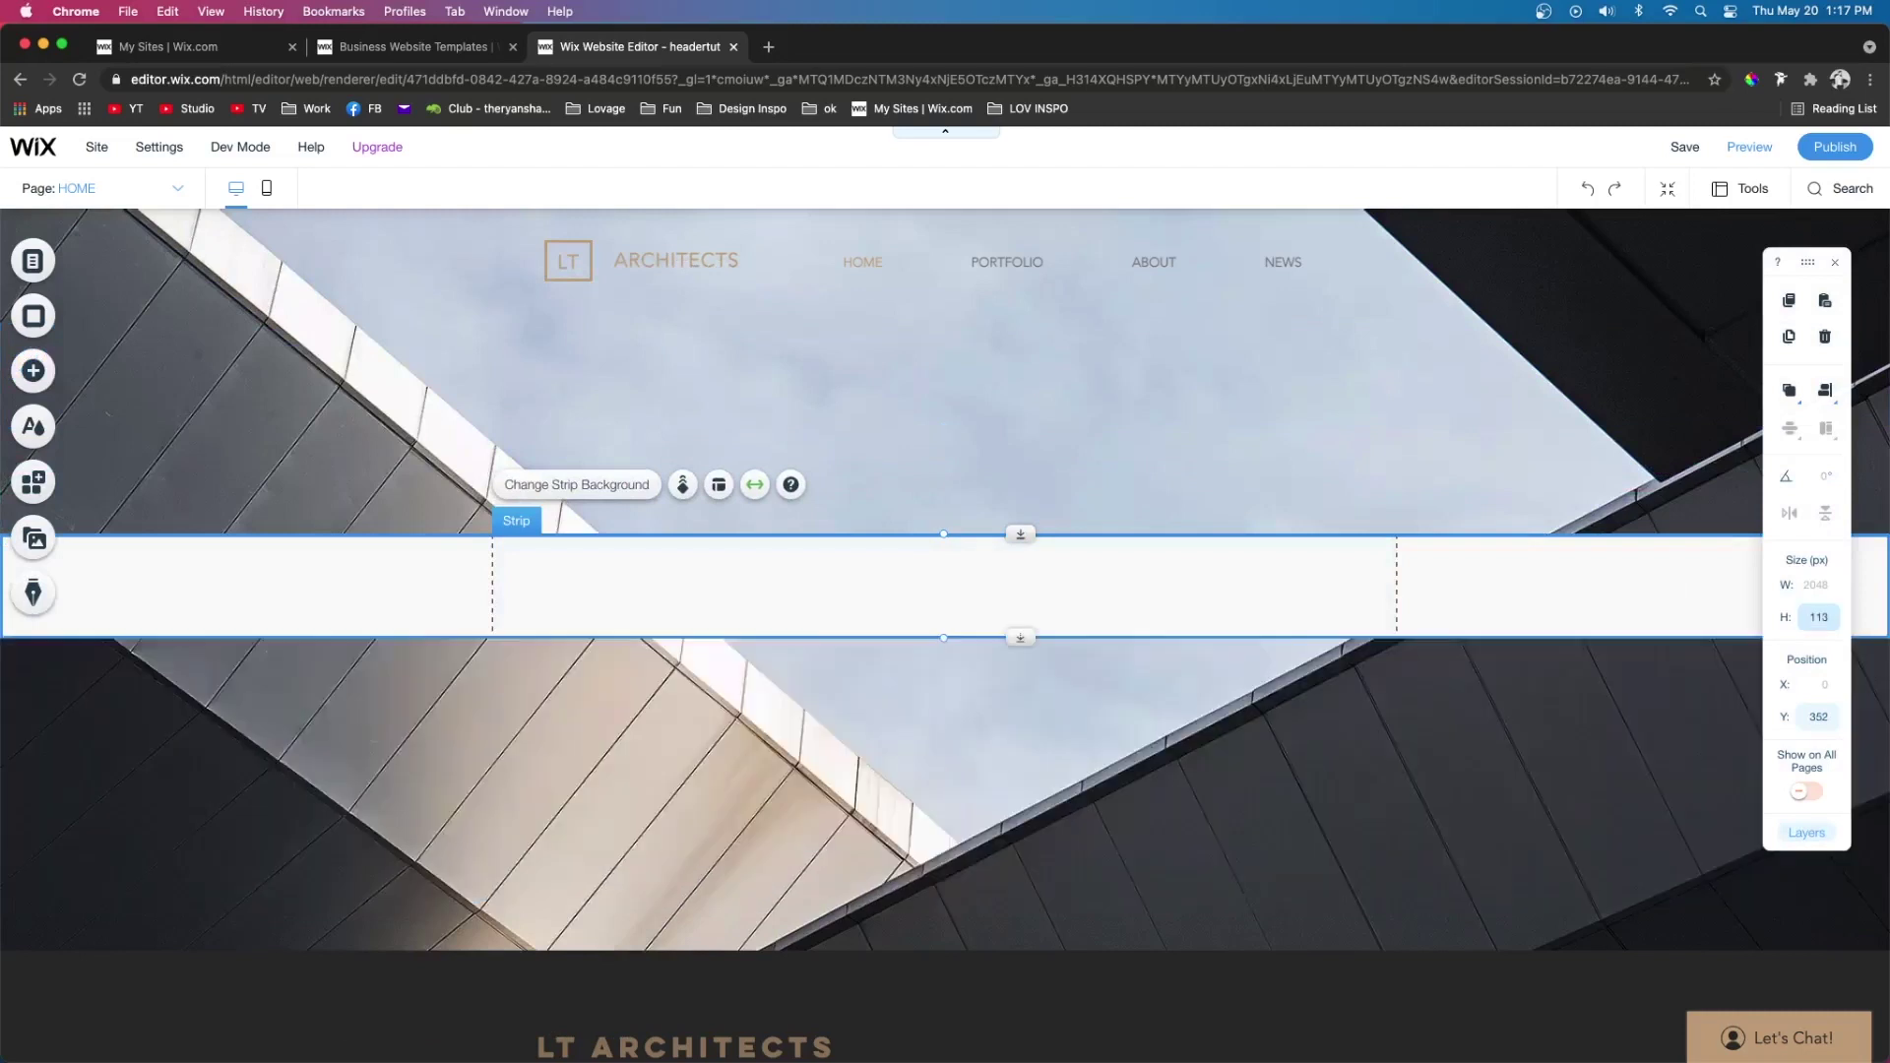
drag(937, 611, 935, 513)
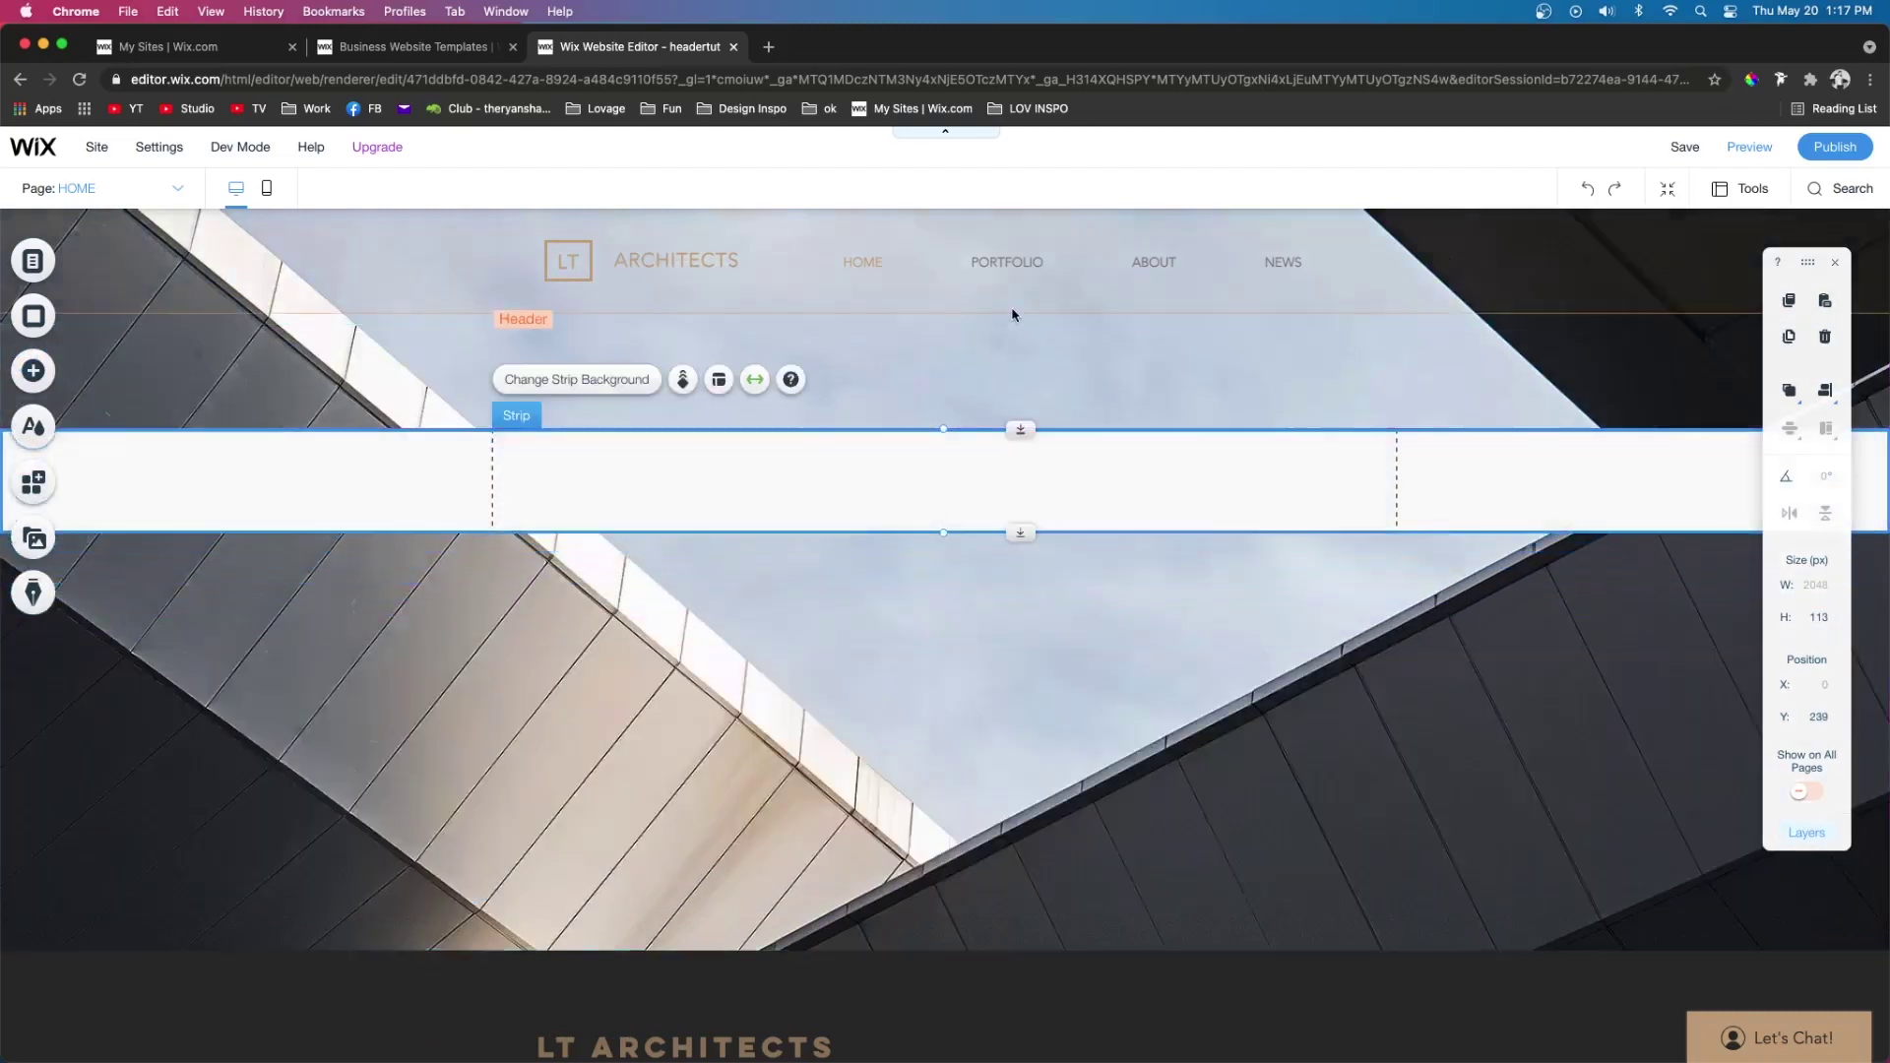
drag(1418, 295, 557, 258)
shift+click(558, 258)
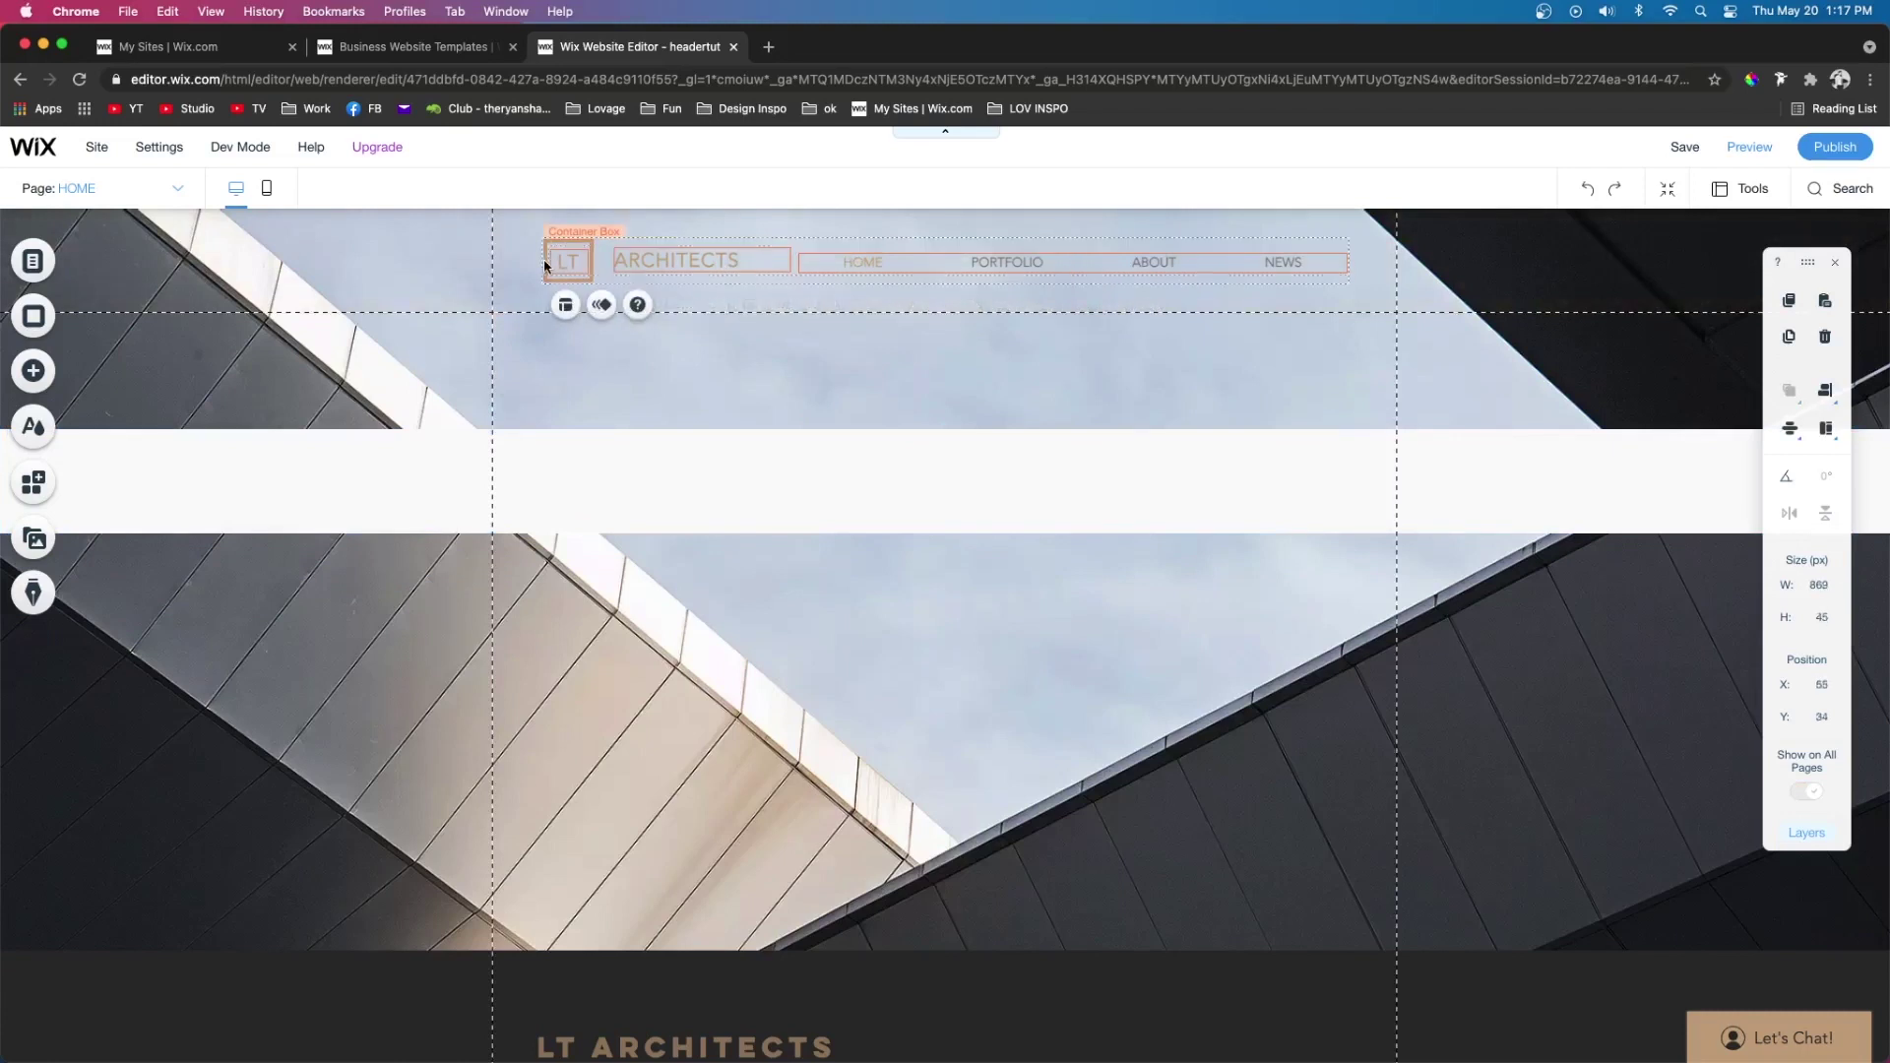
Move the logo, ARCHITECTS title and menu into the white strip and colour the LT lettering #2B2B2B
drag(569, 267, 570, 379)
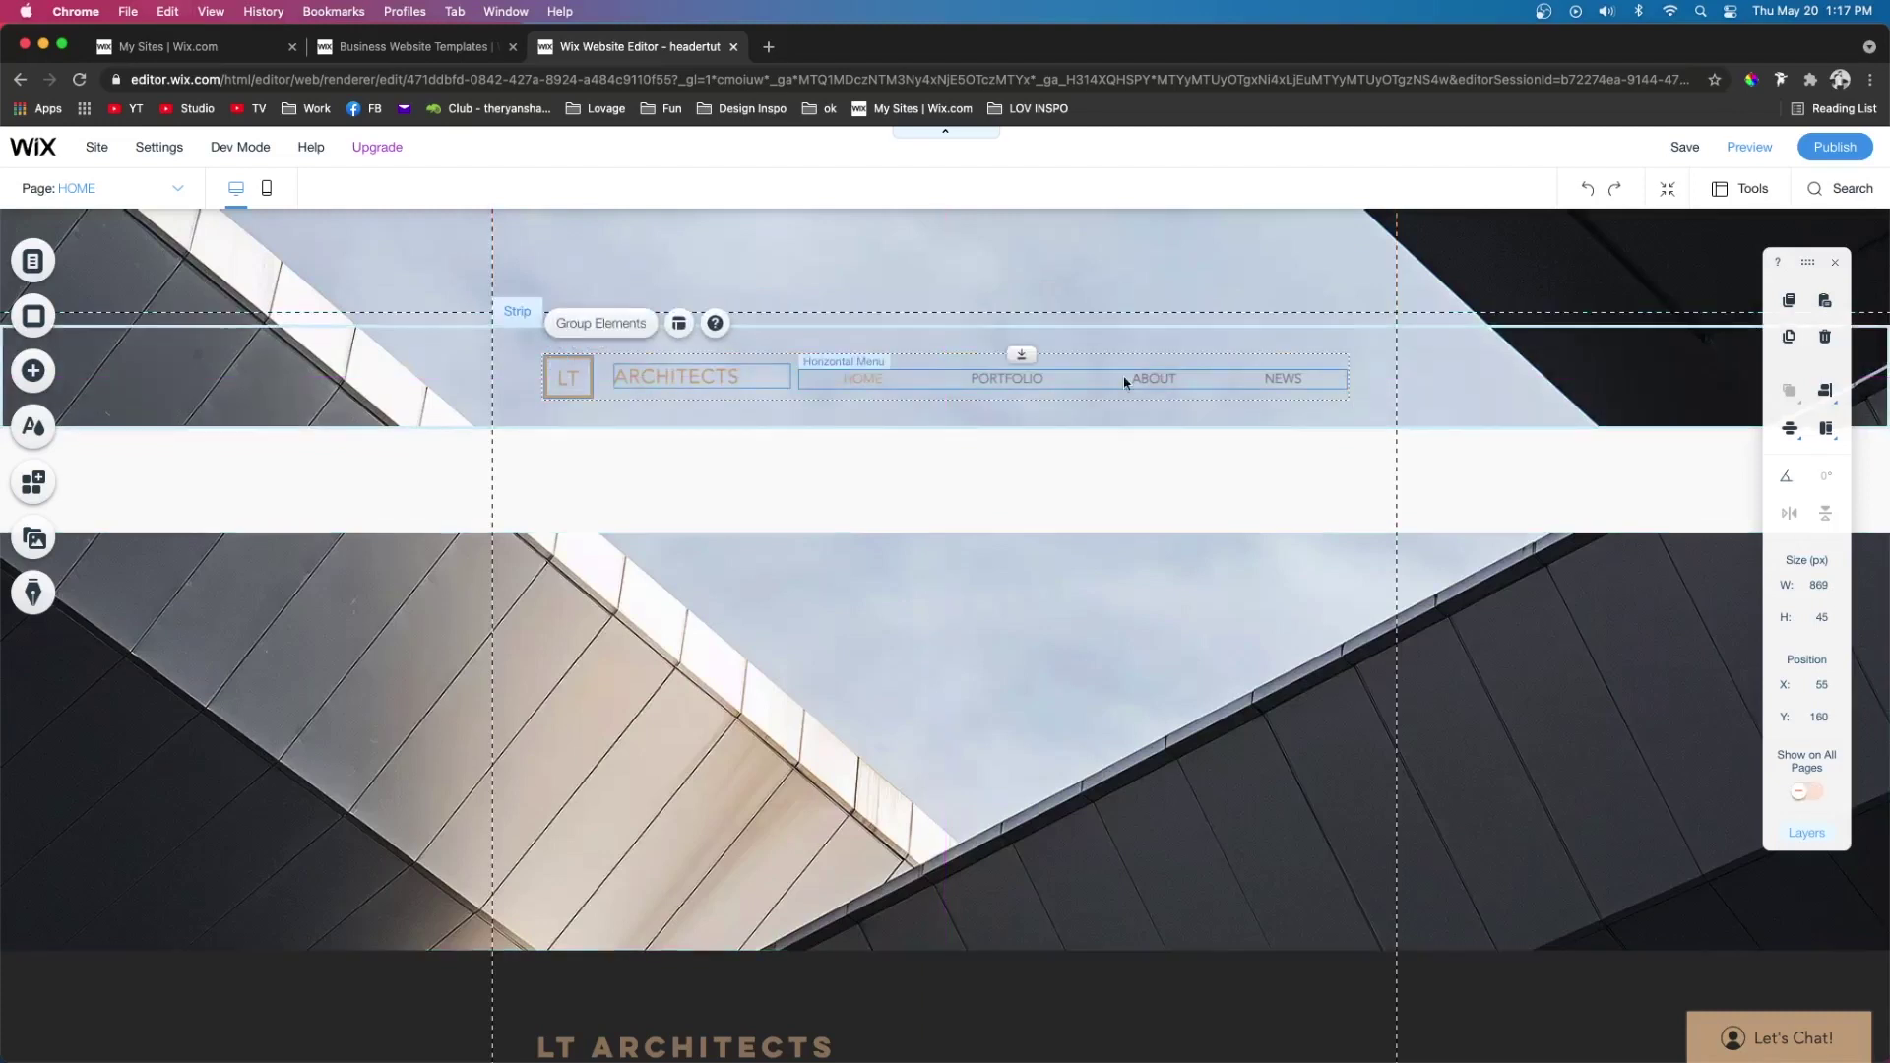
drag(587, 396, 582, 483)
click(600, 438)
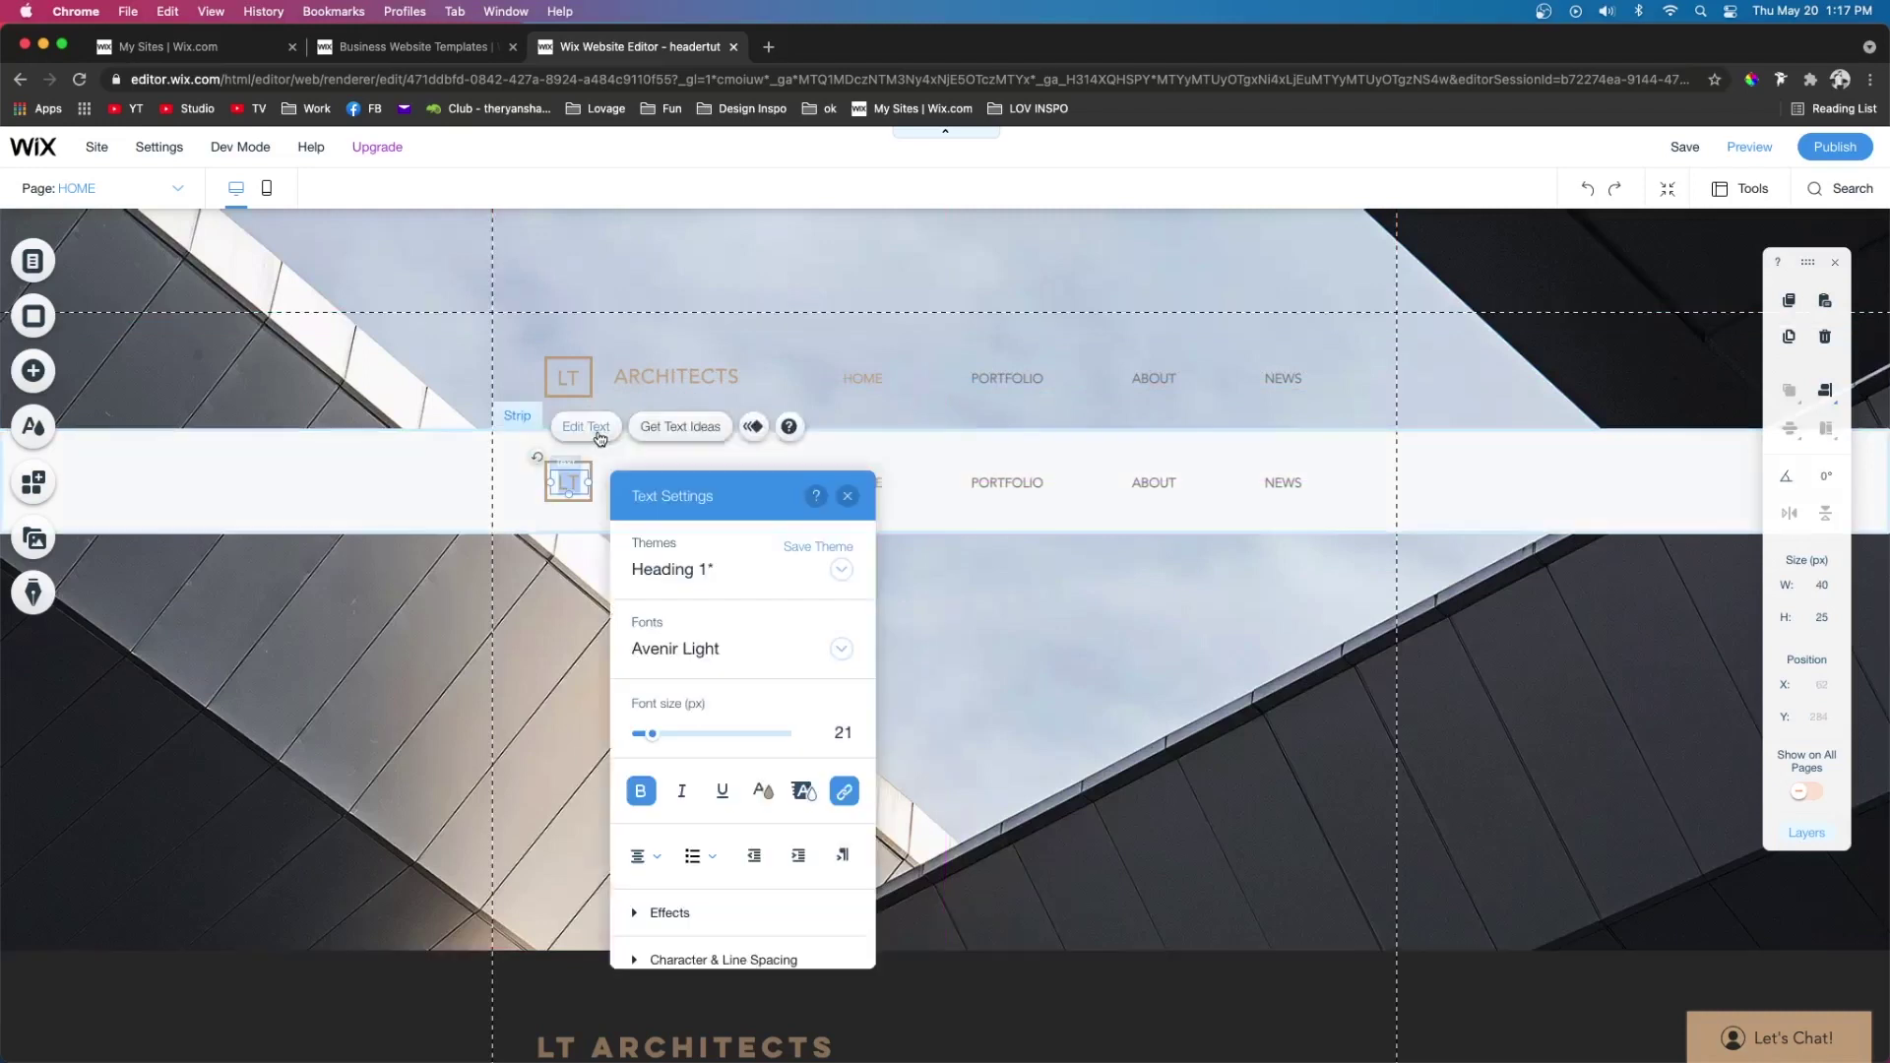
click(763, 790)
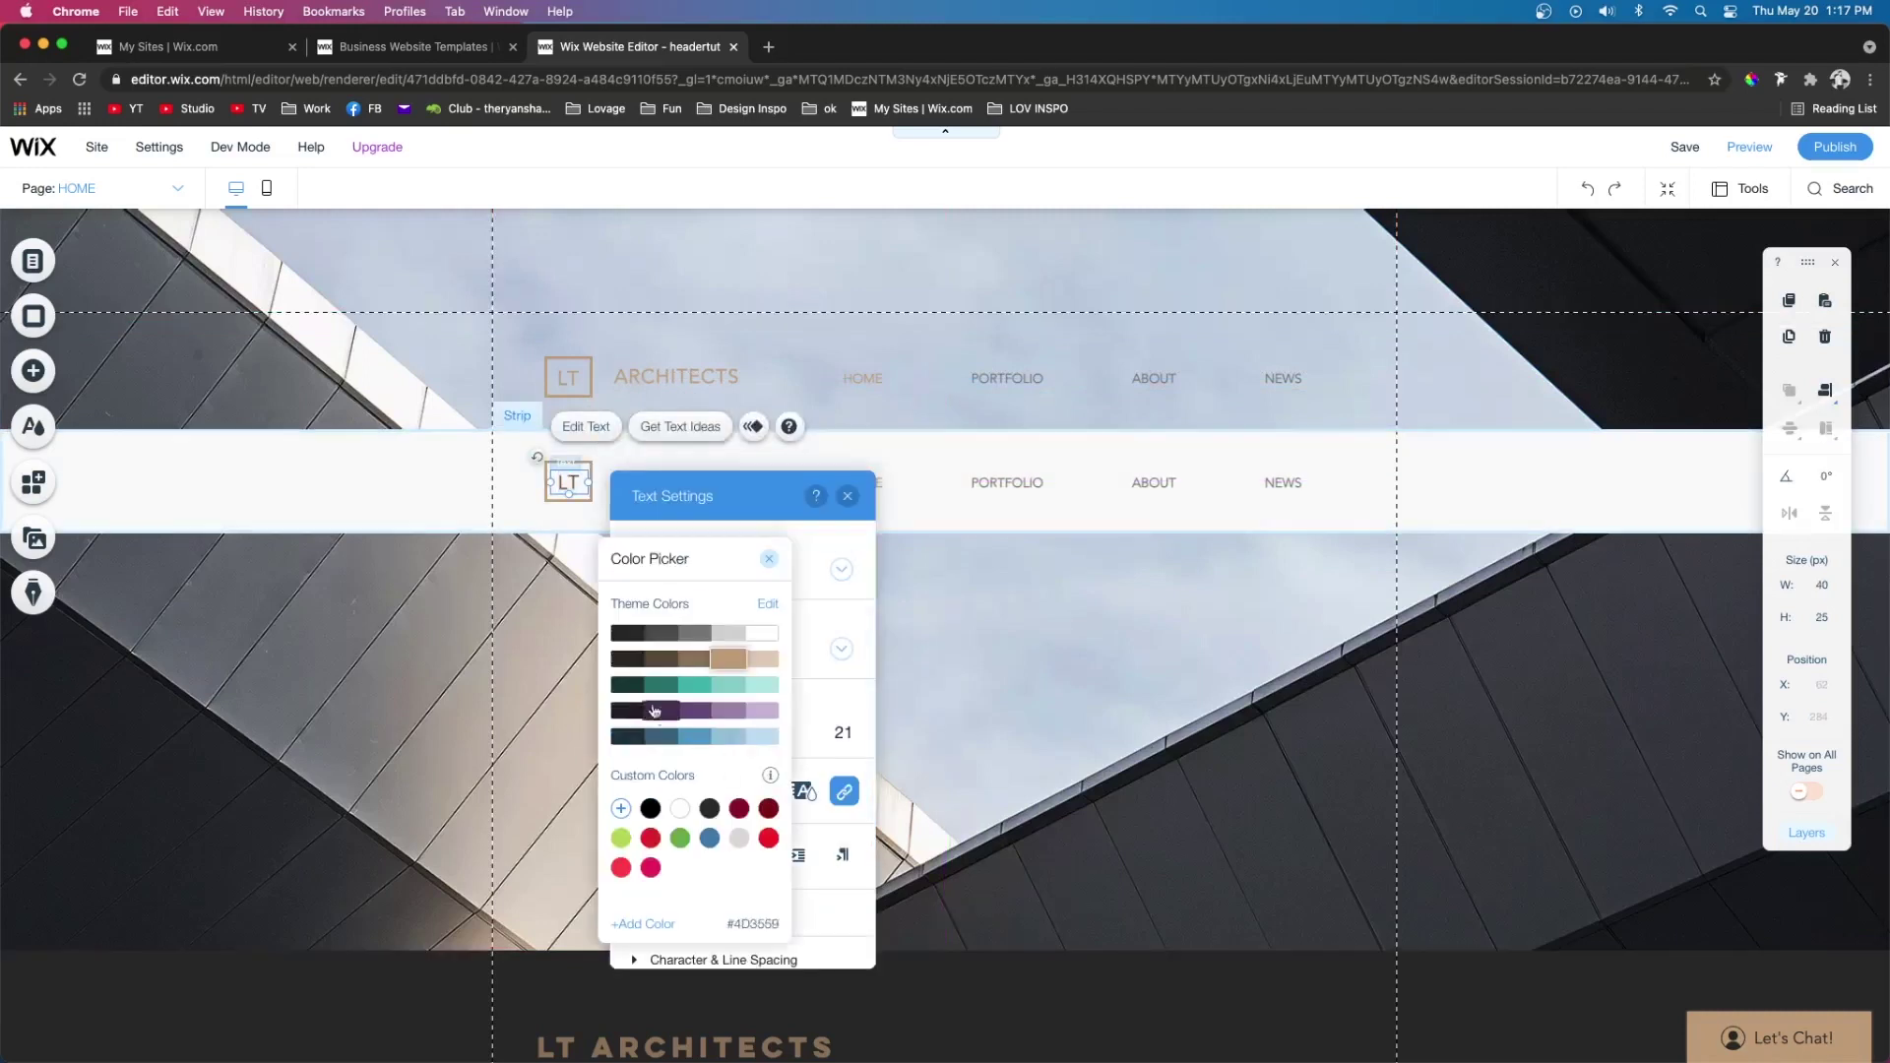
click(627, 633)
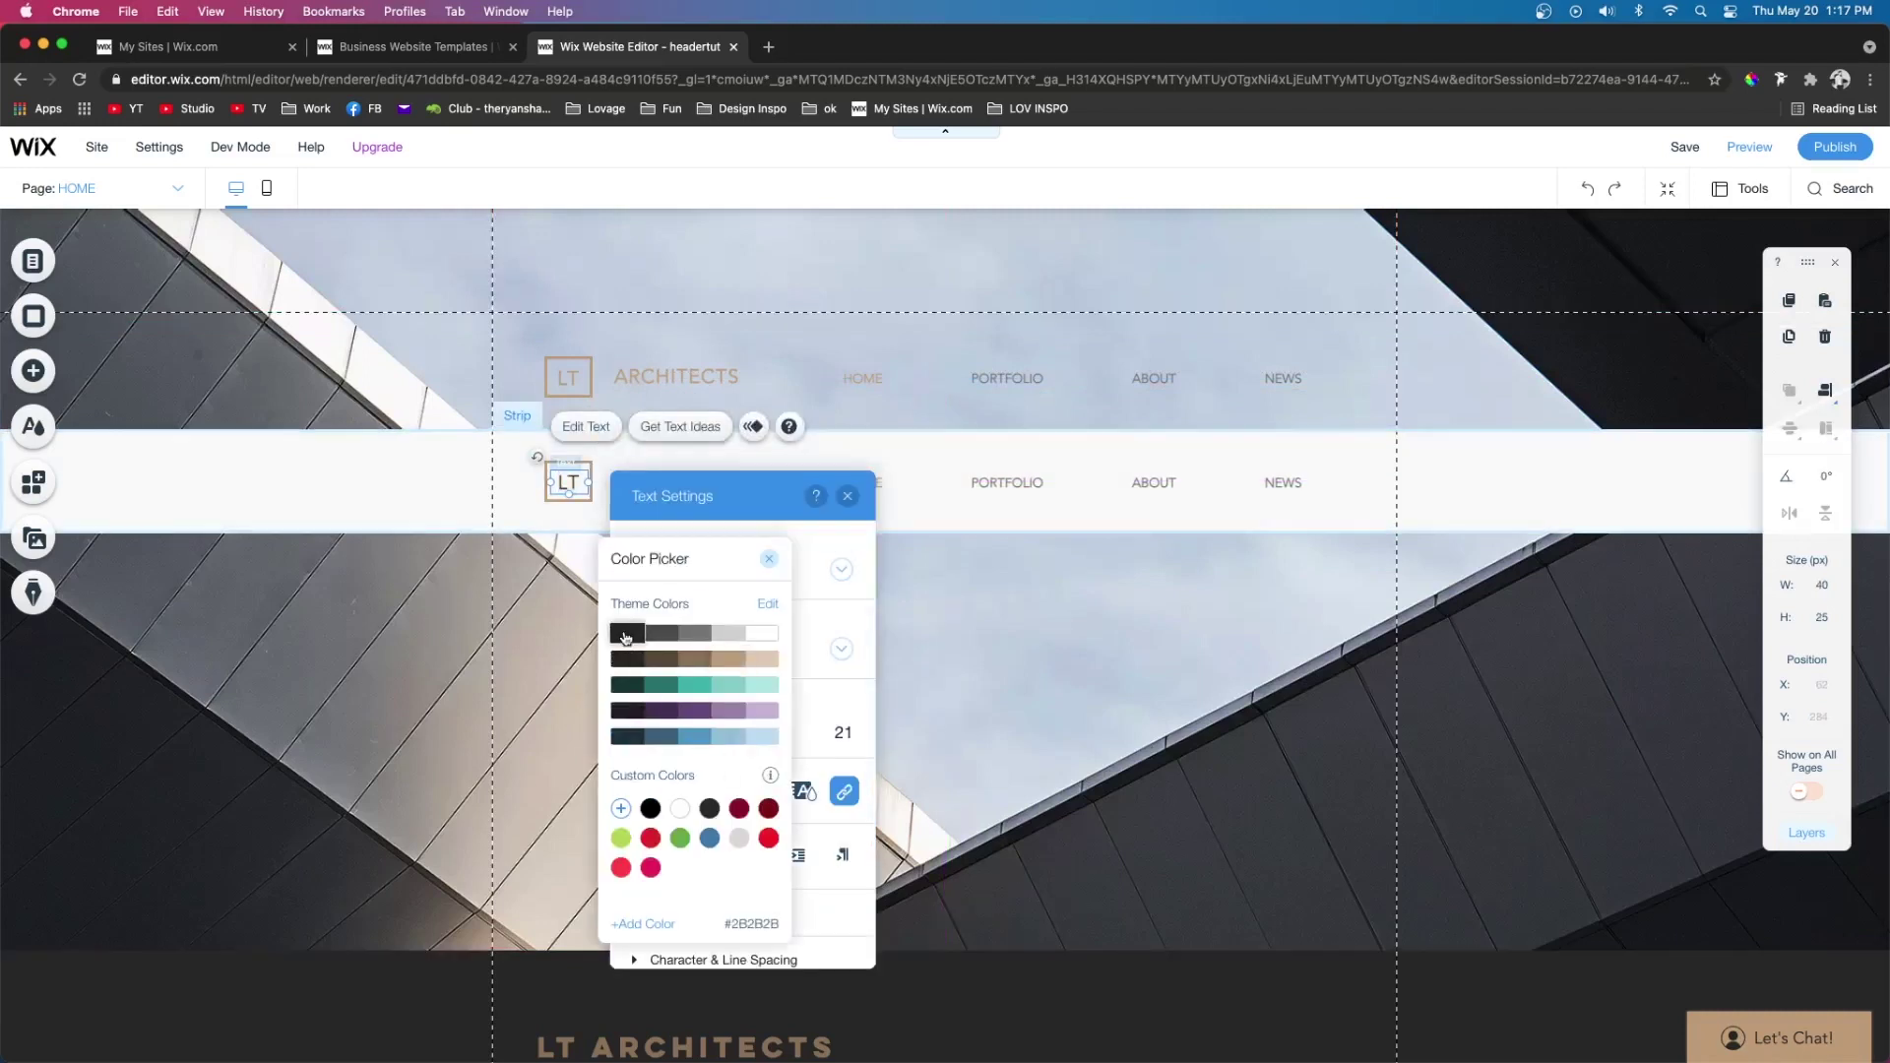
click(544, 502)
click(551, 497)
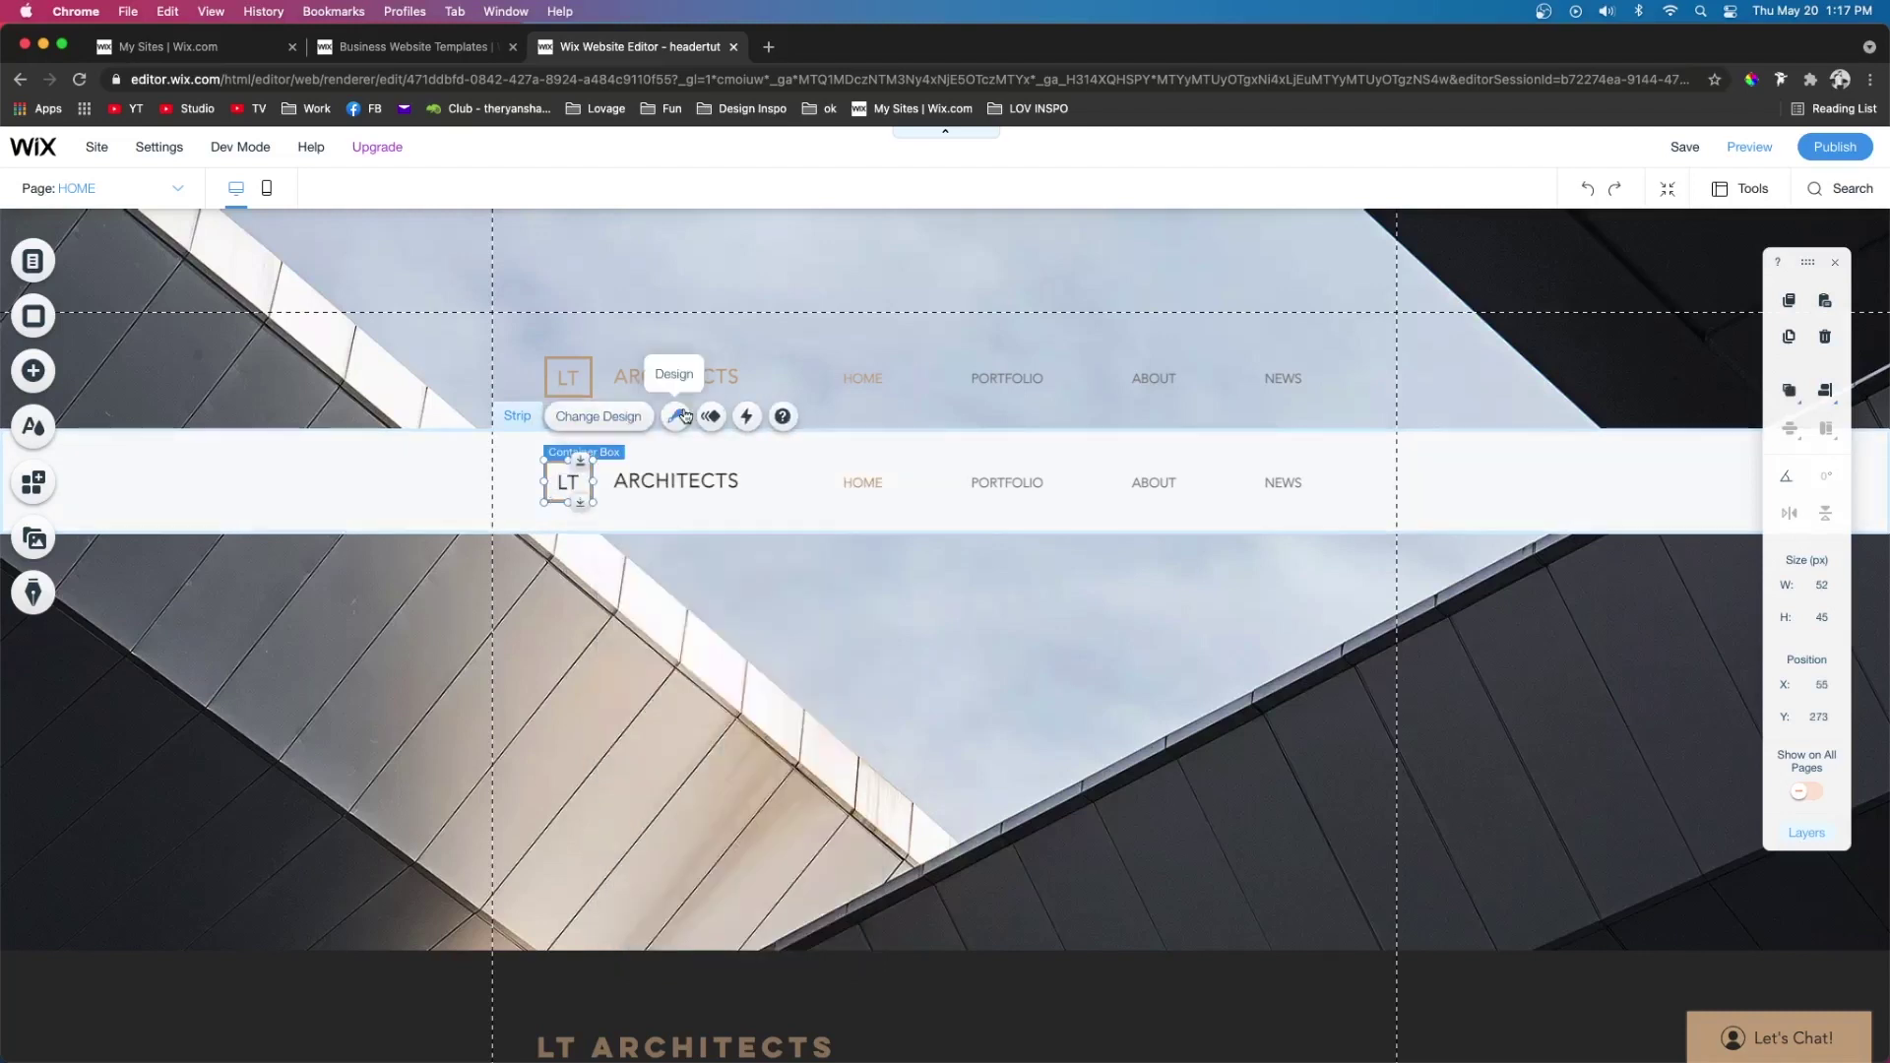
click(1492, 440)
click(1415, 378)
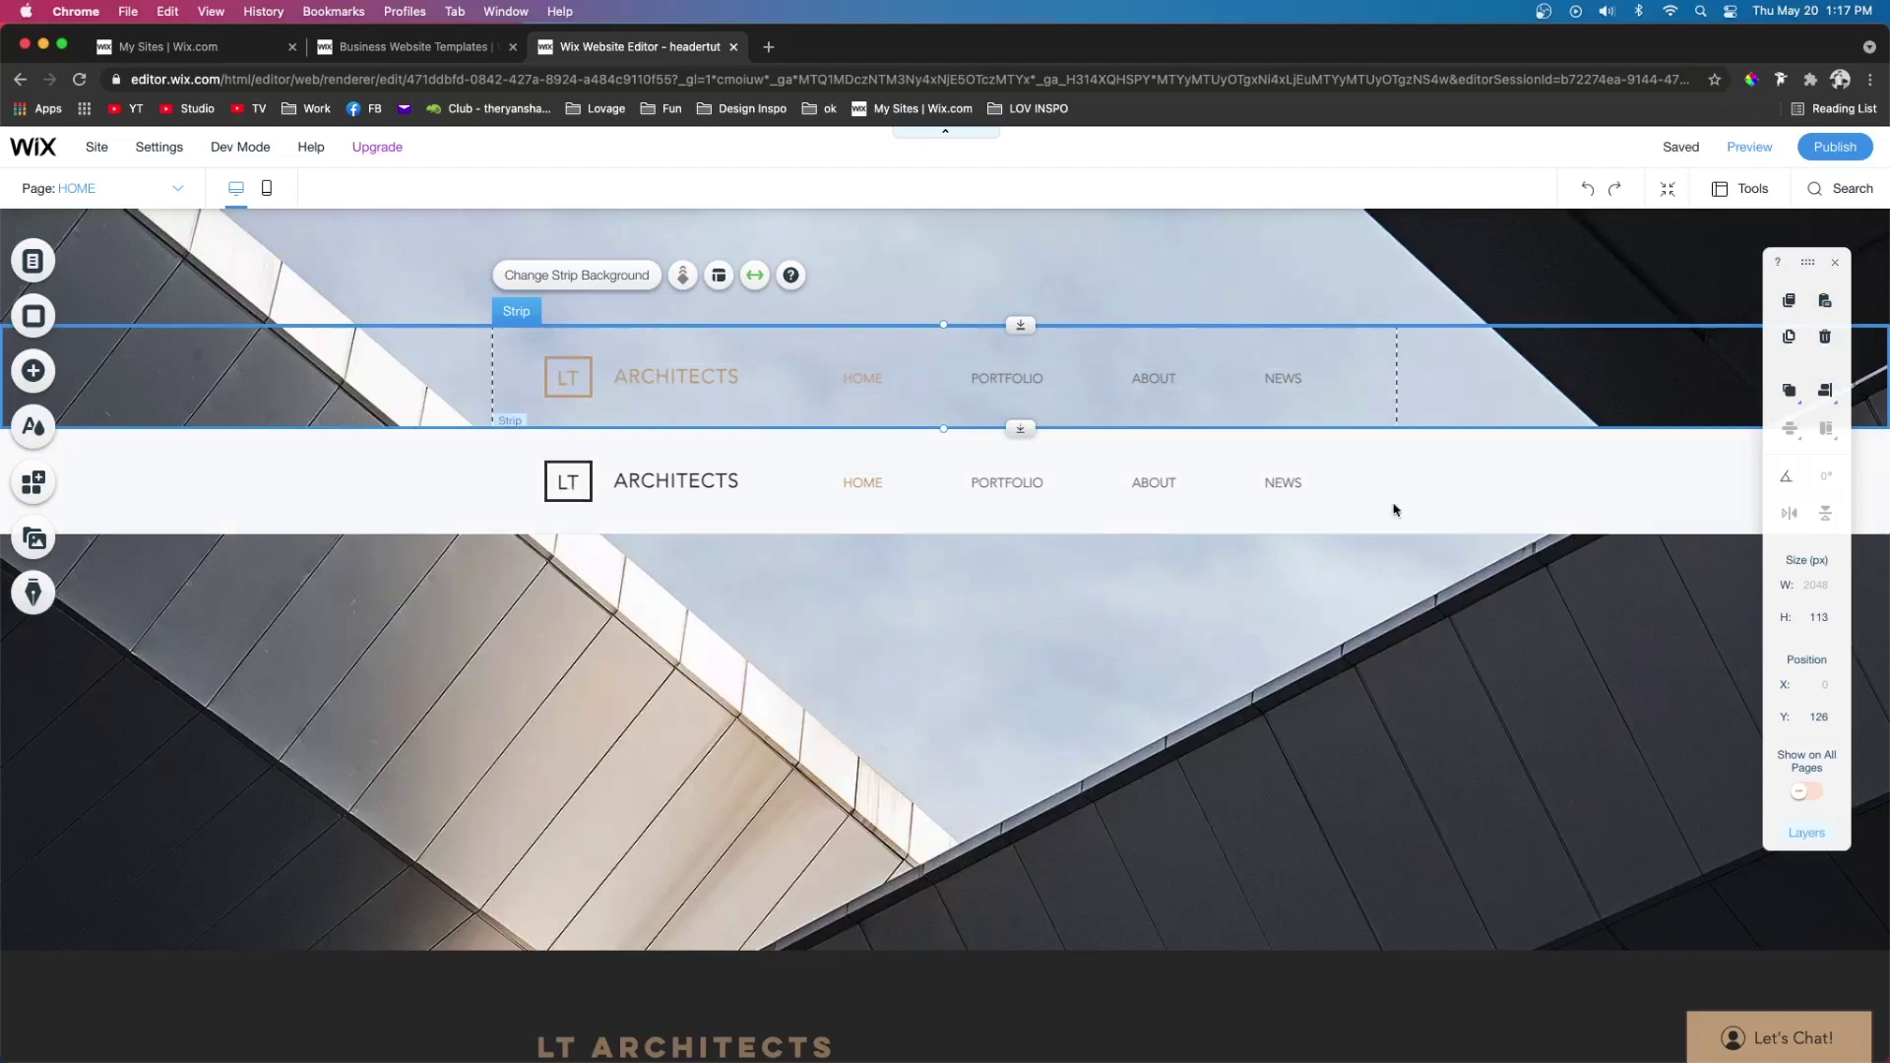
Add a blank Classic strip and set its height to 50 px
click(33, 370)
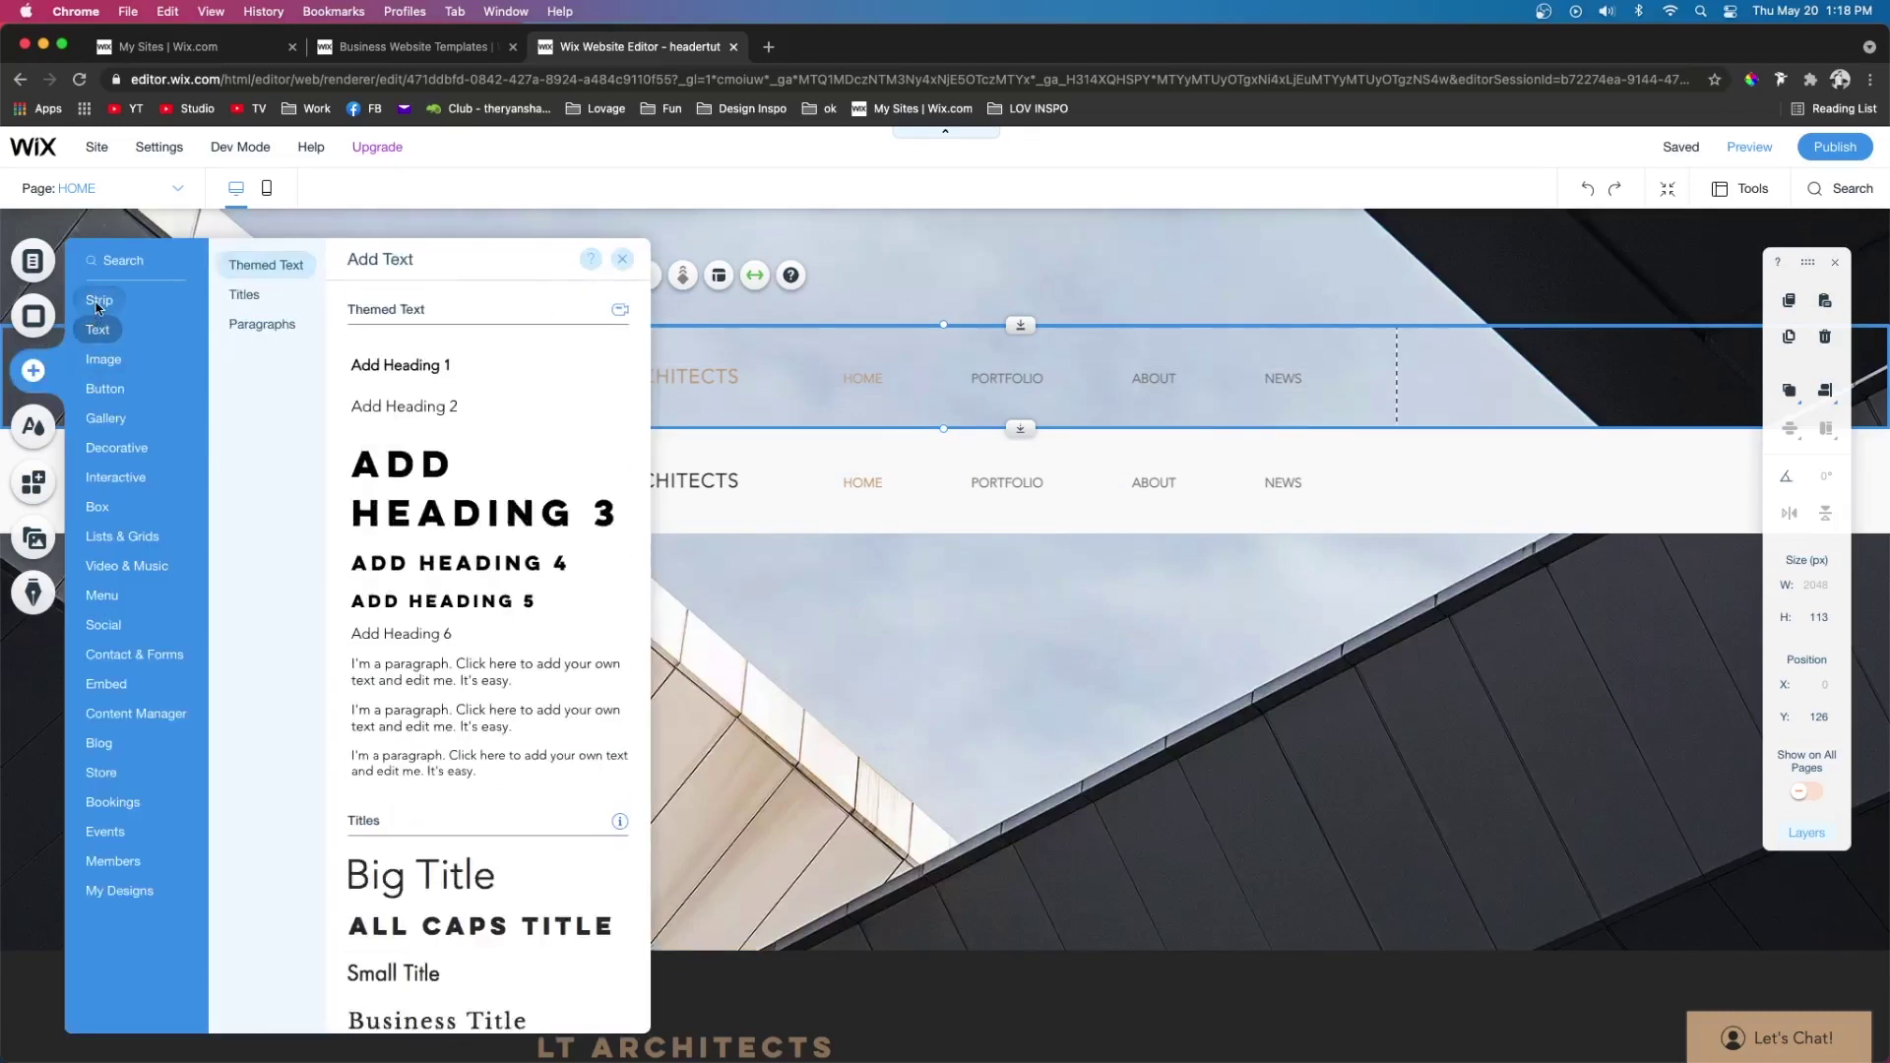
mouse_move(98, 299)
click(250, 442)
click(418, 740)
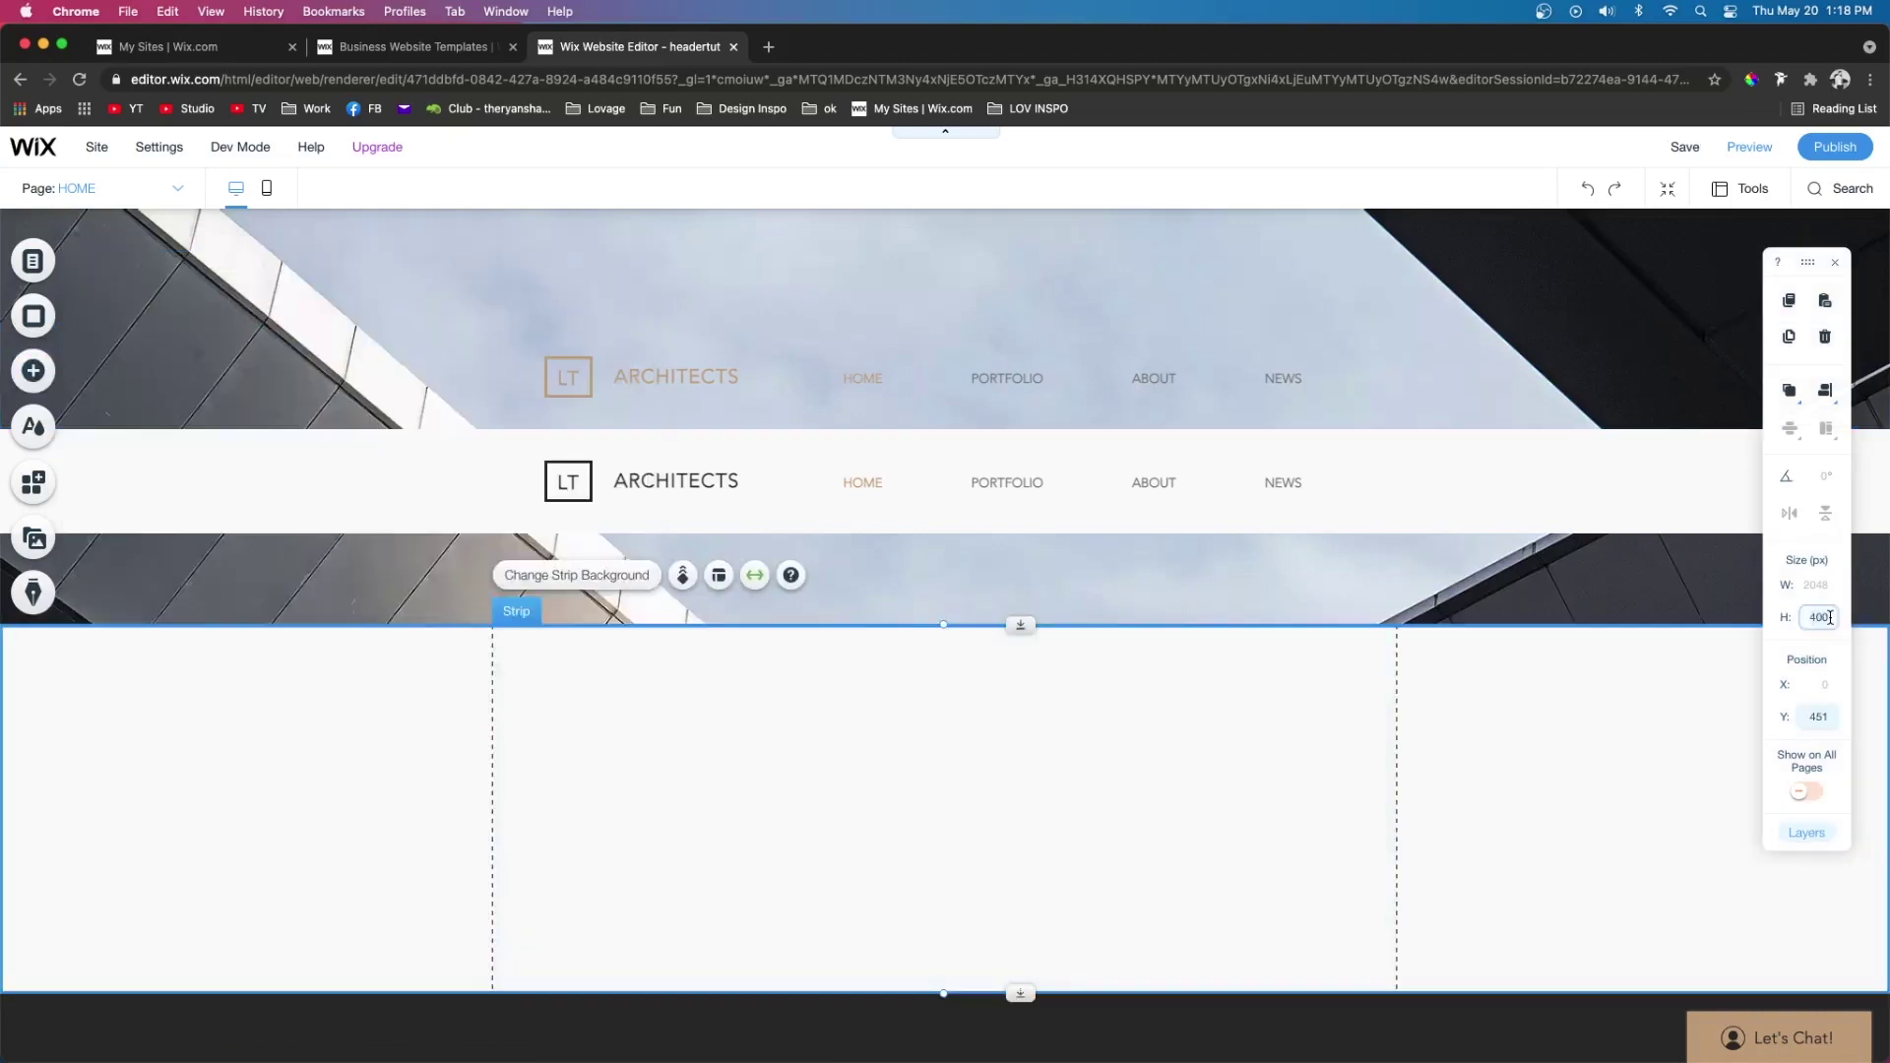
double_click(1820, 617)
text(50)
key(Return)
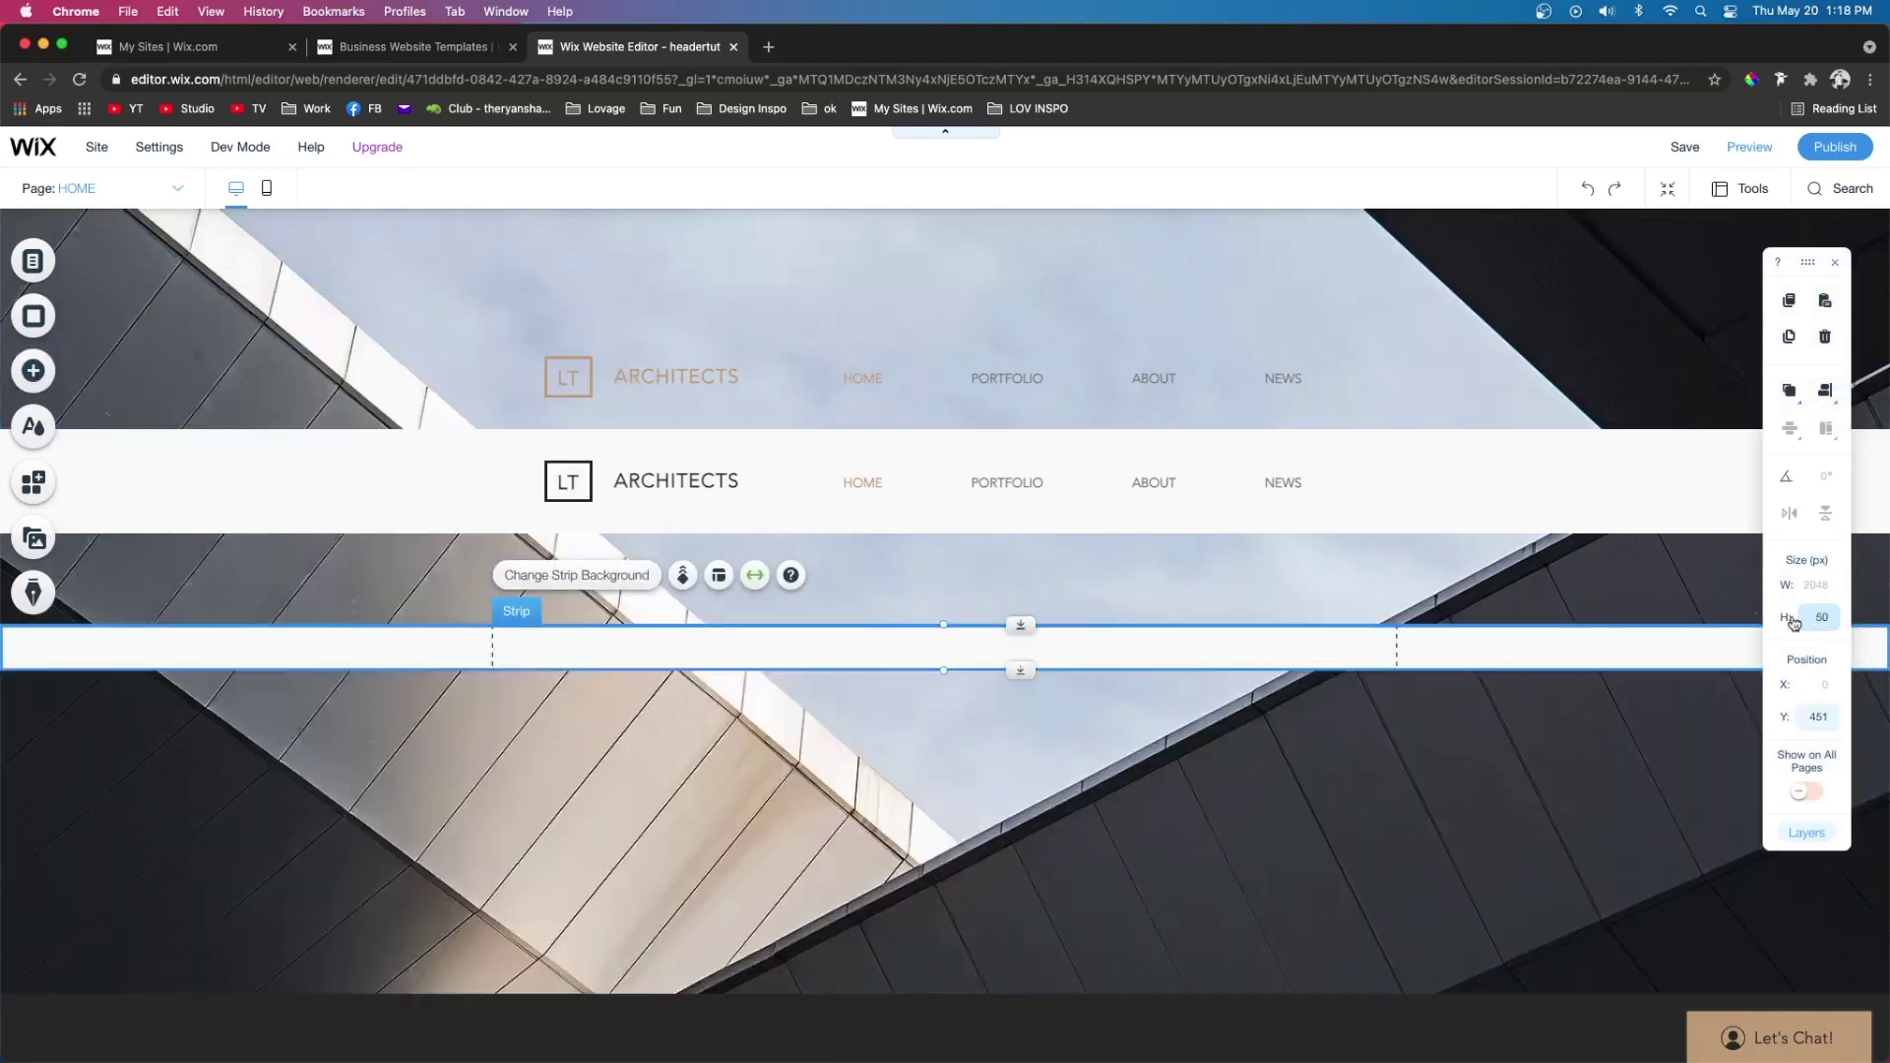
Make the 50 px strip's background 0% opaque and drag it to the hero image's bottom edge
click(564, 588)
click(387, 645)
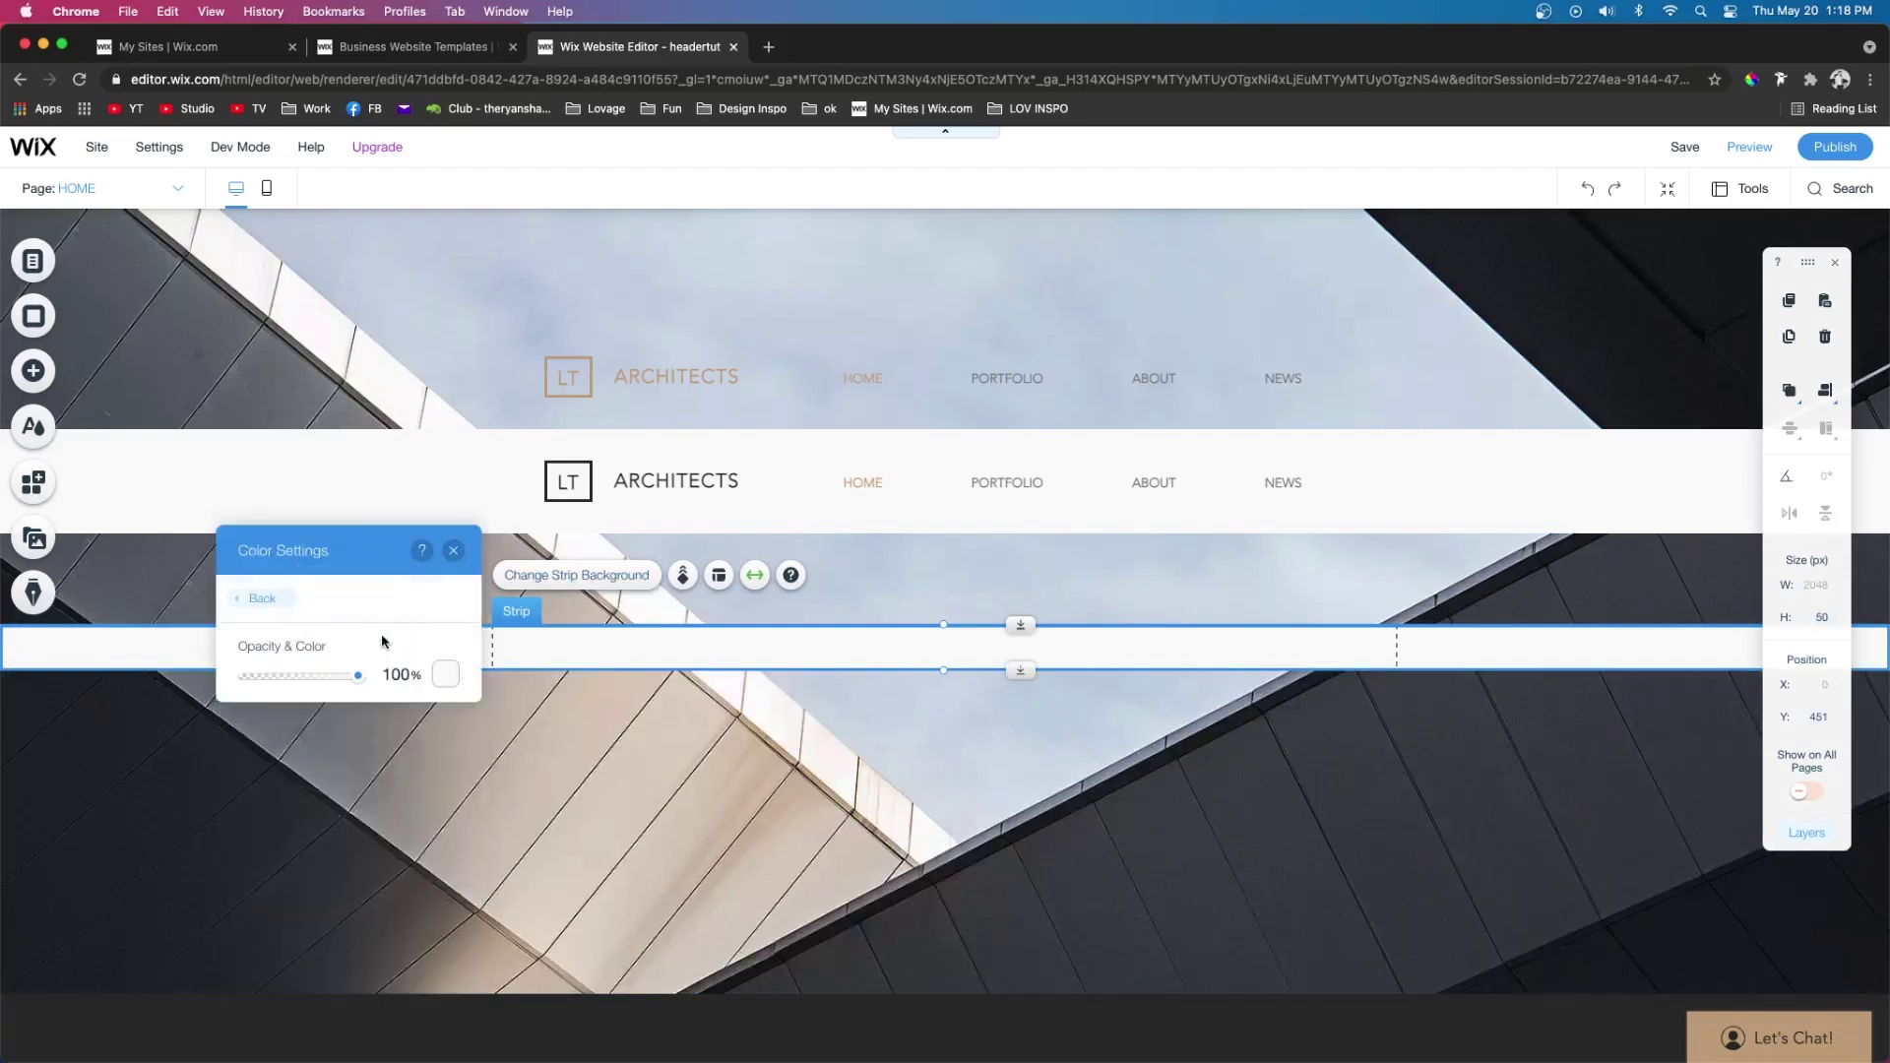
drag(356, 676, 99, 666)
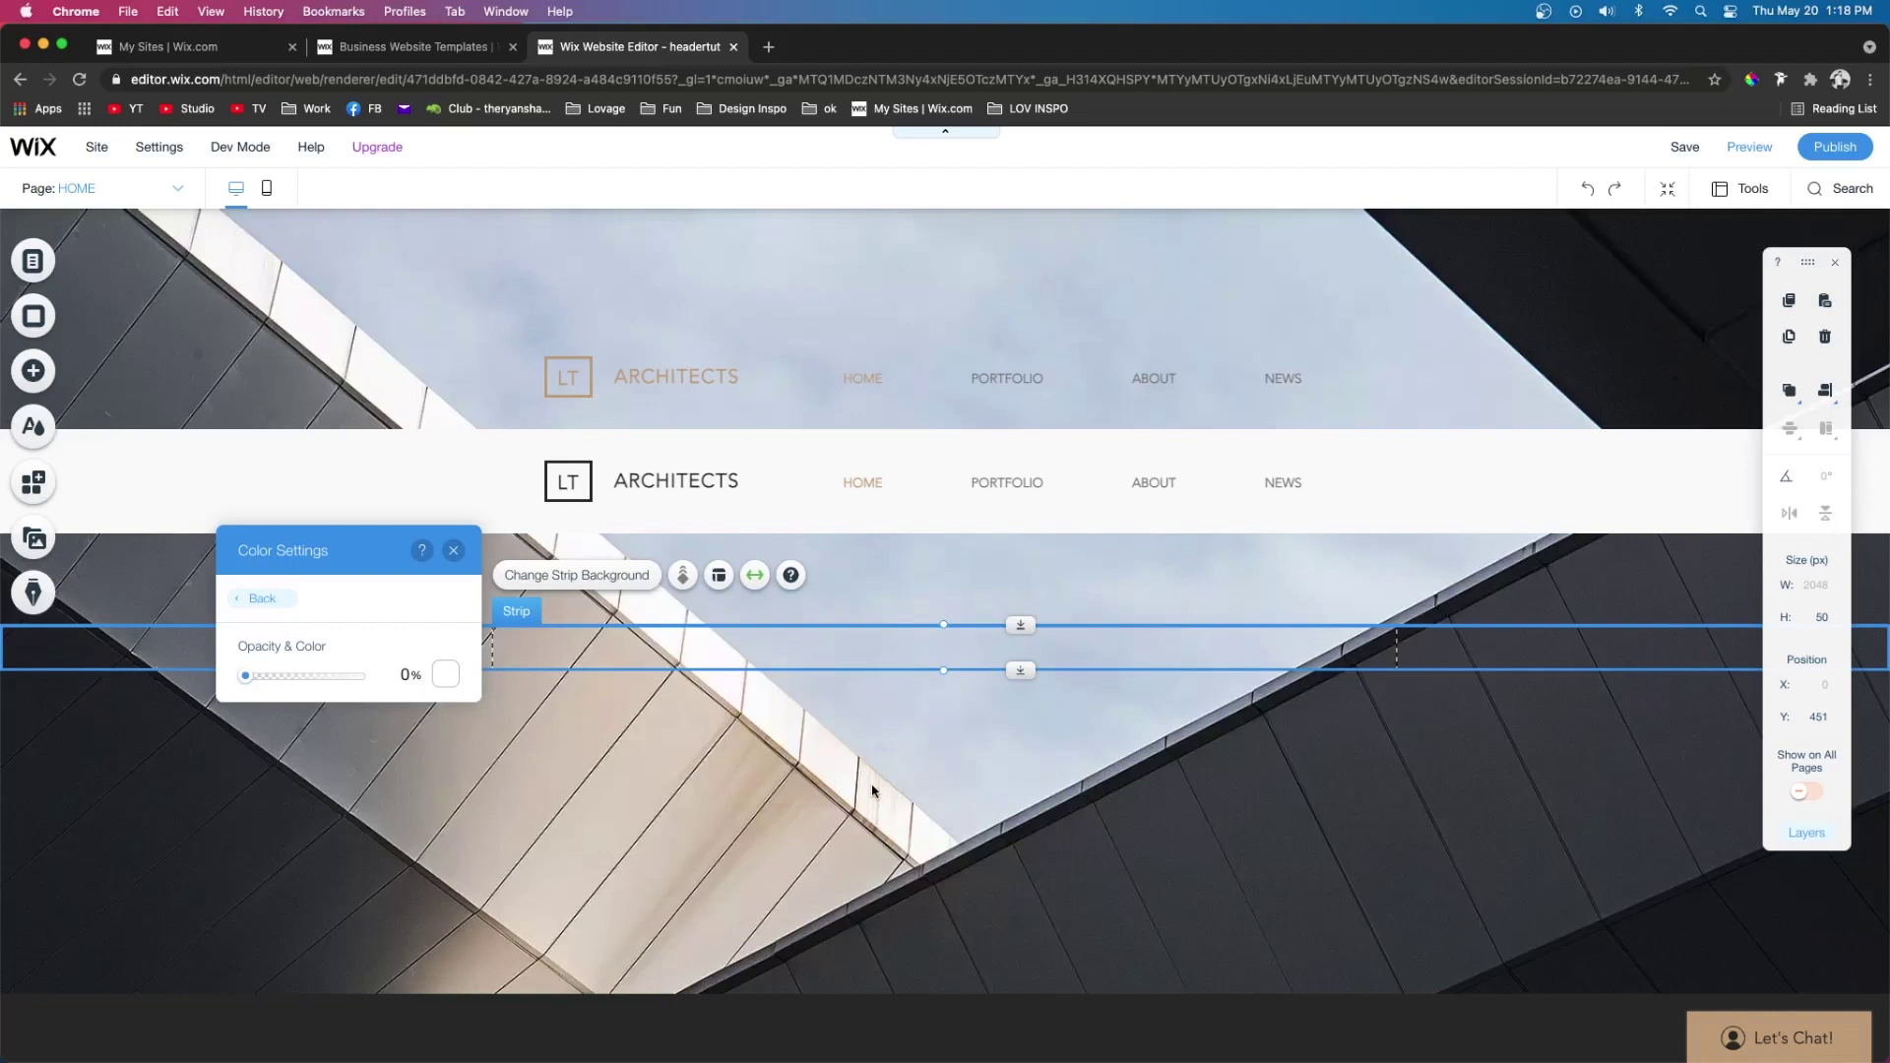
scroll(941, 752, down, 2)
drag(718, 587, 699, 832)
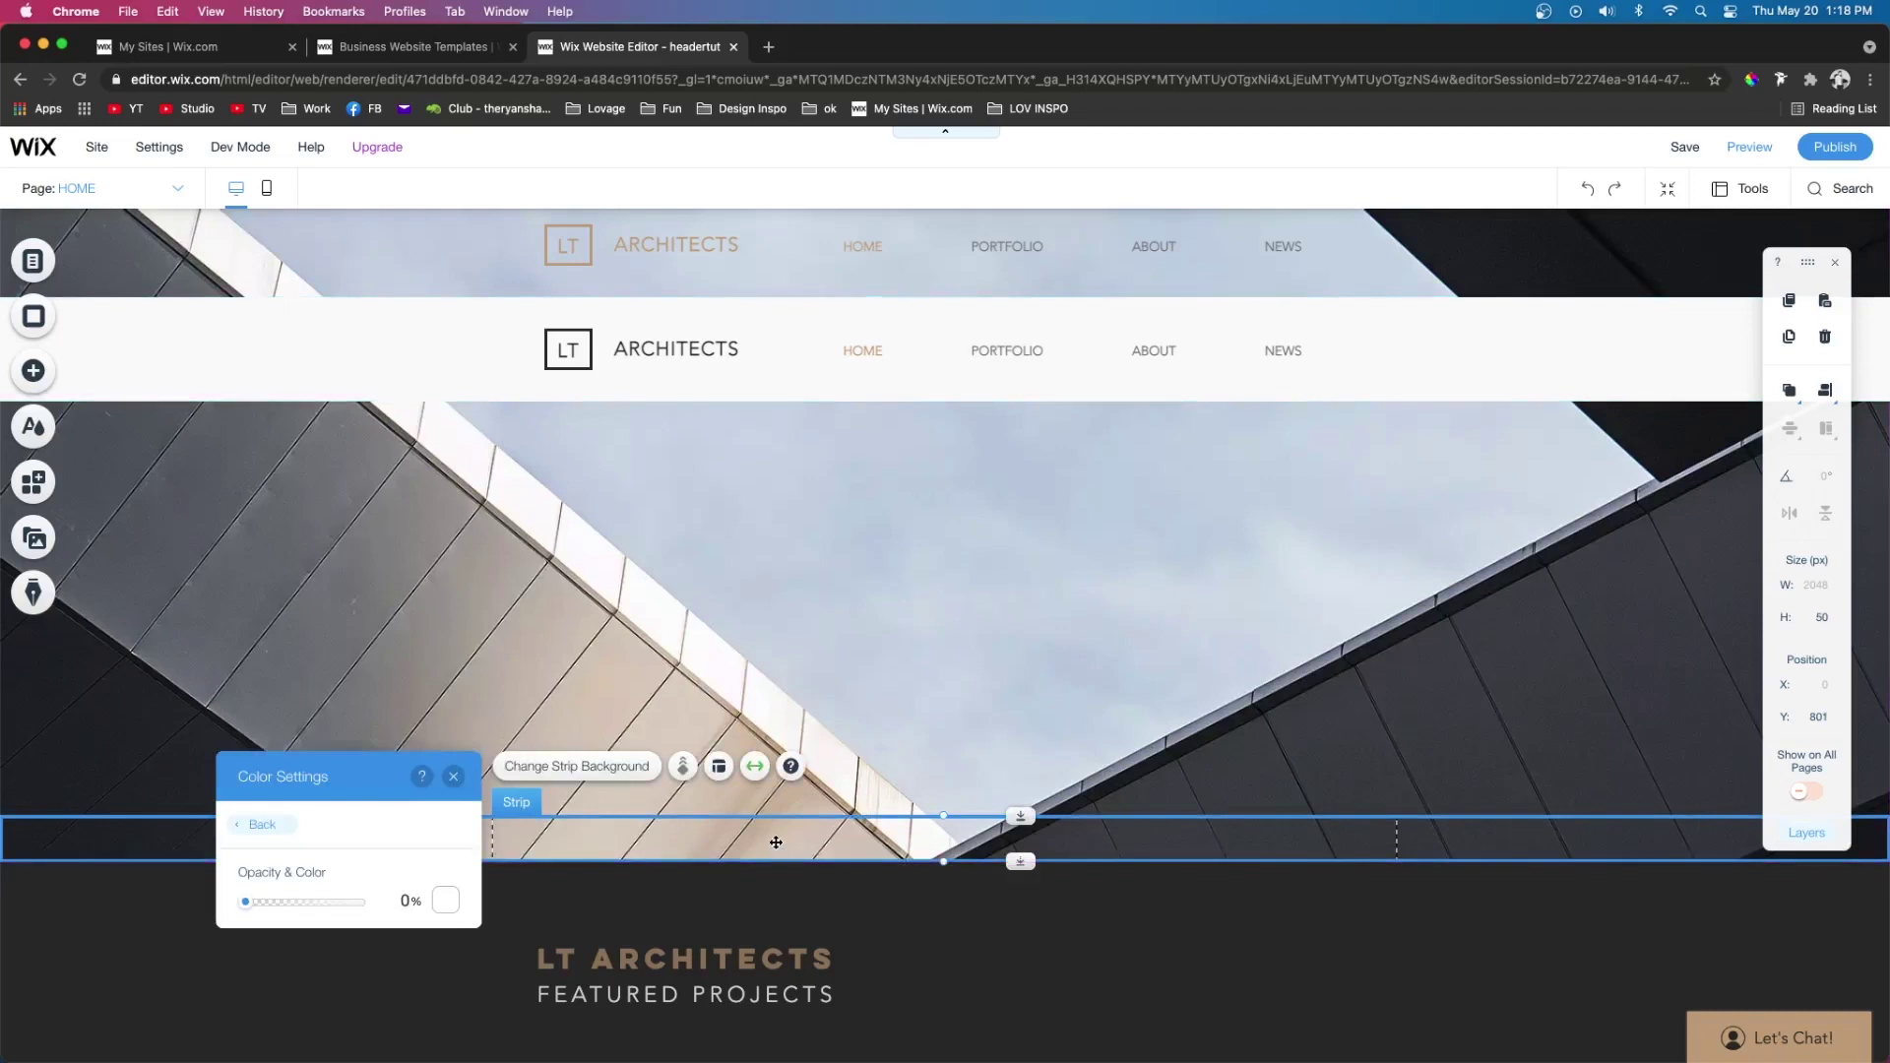
scroll(807, 810, up, 3)
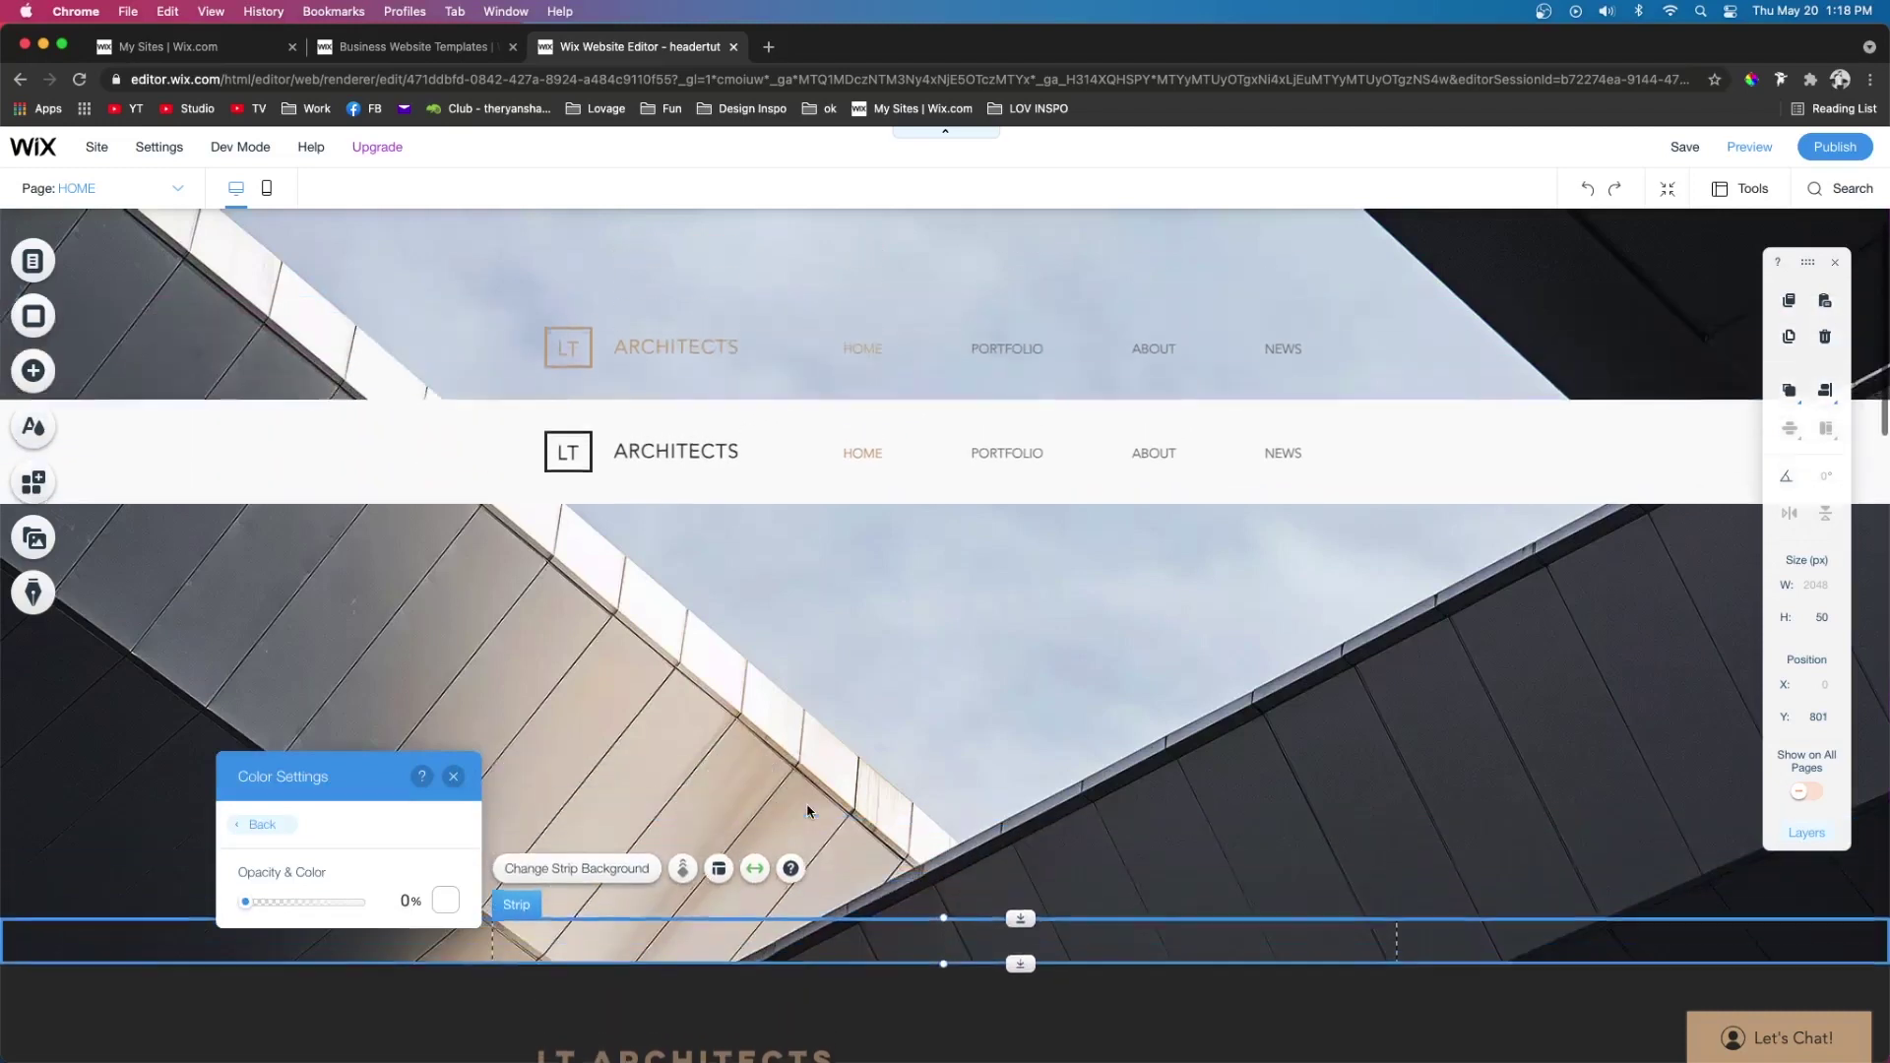
drag(1402, 378, 1410, 481)
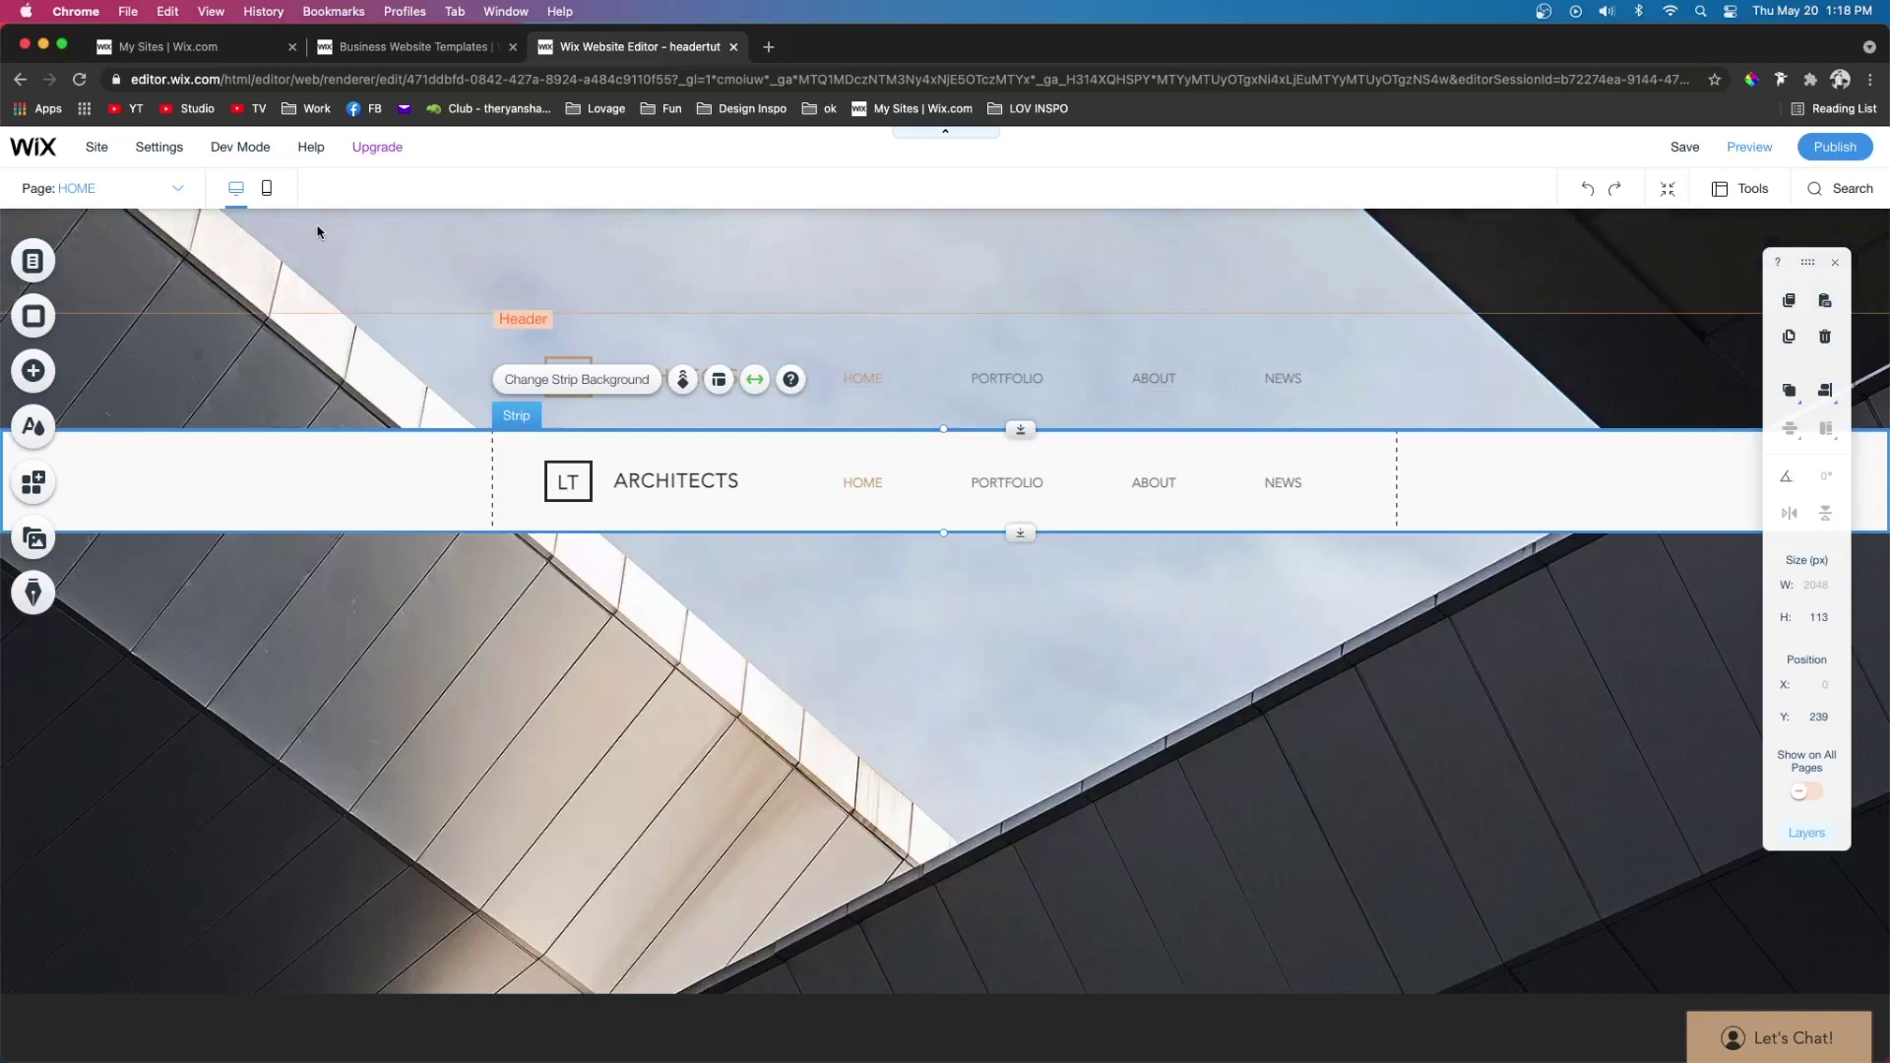
Switch on Dev Mode from the Dev Mode menu
mouse_move(239, 151)
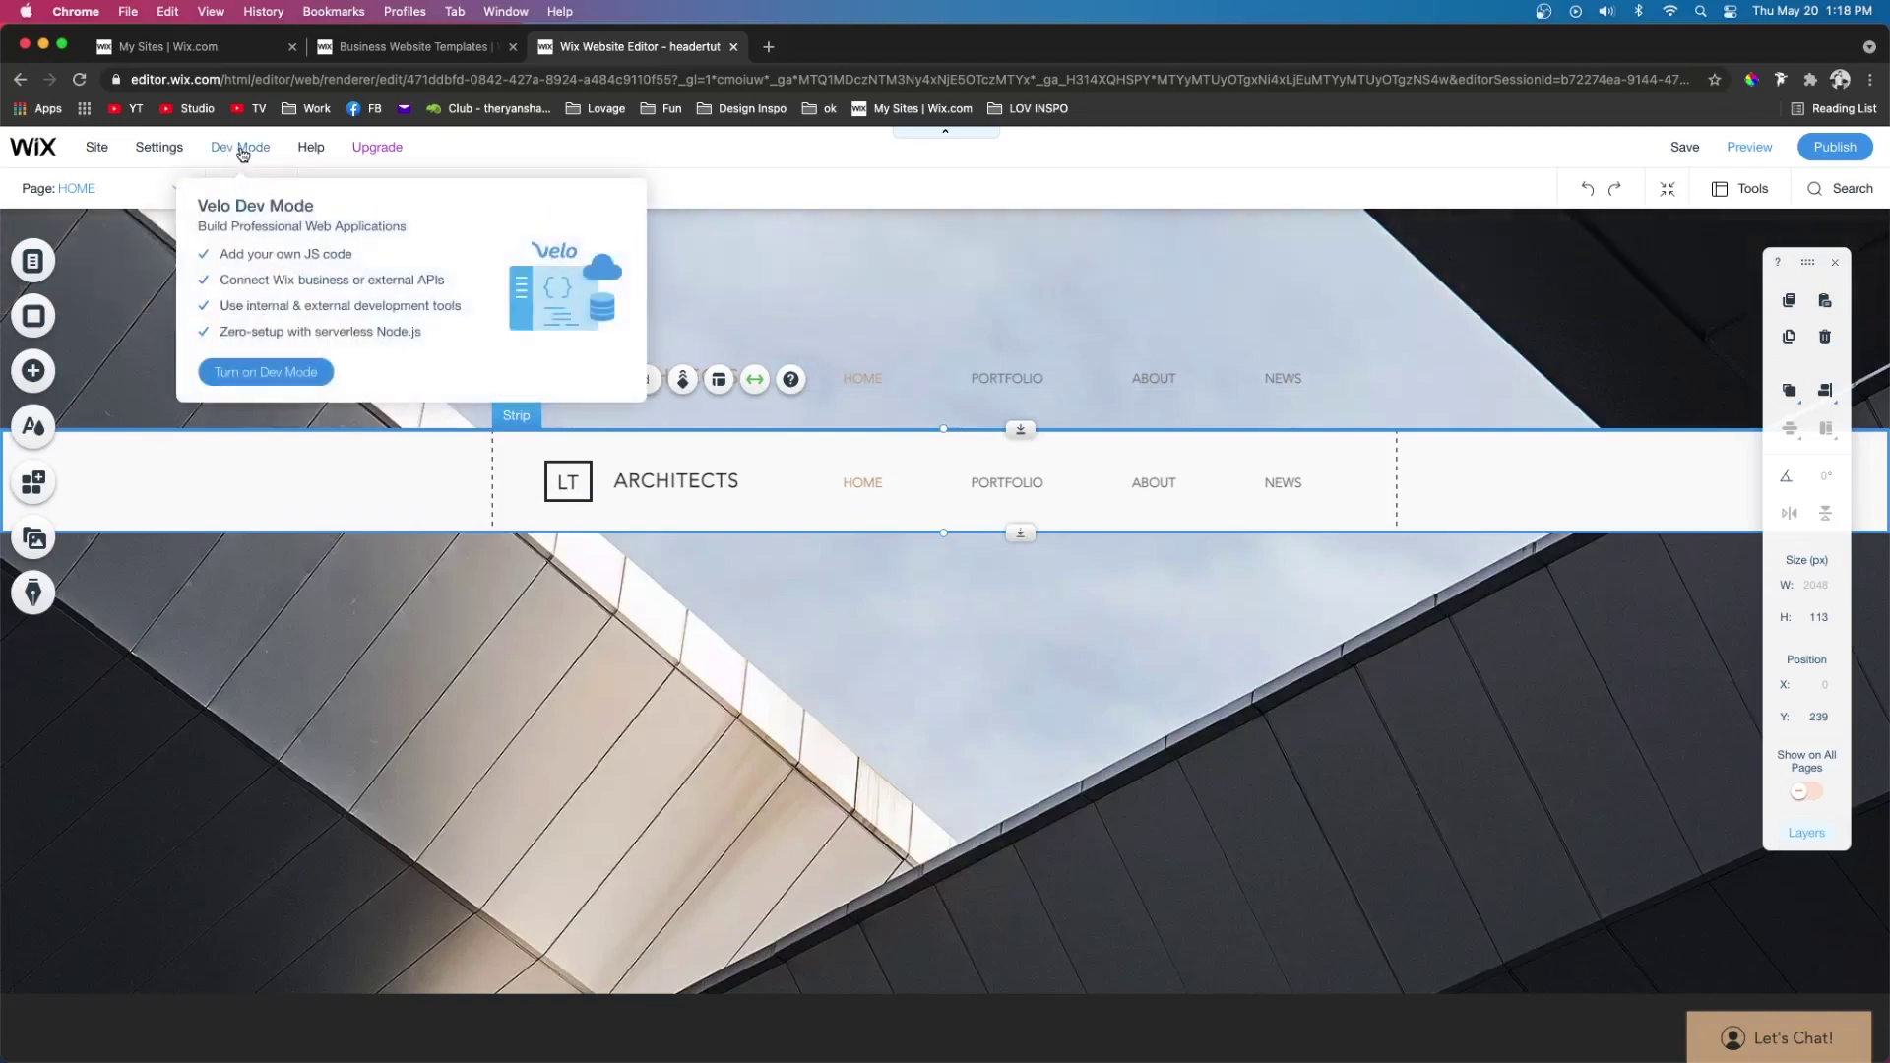
click(247, 380)
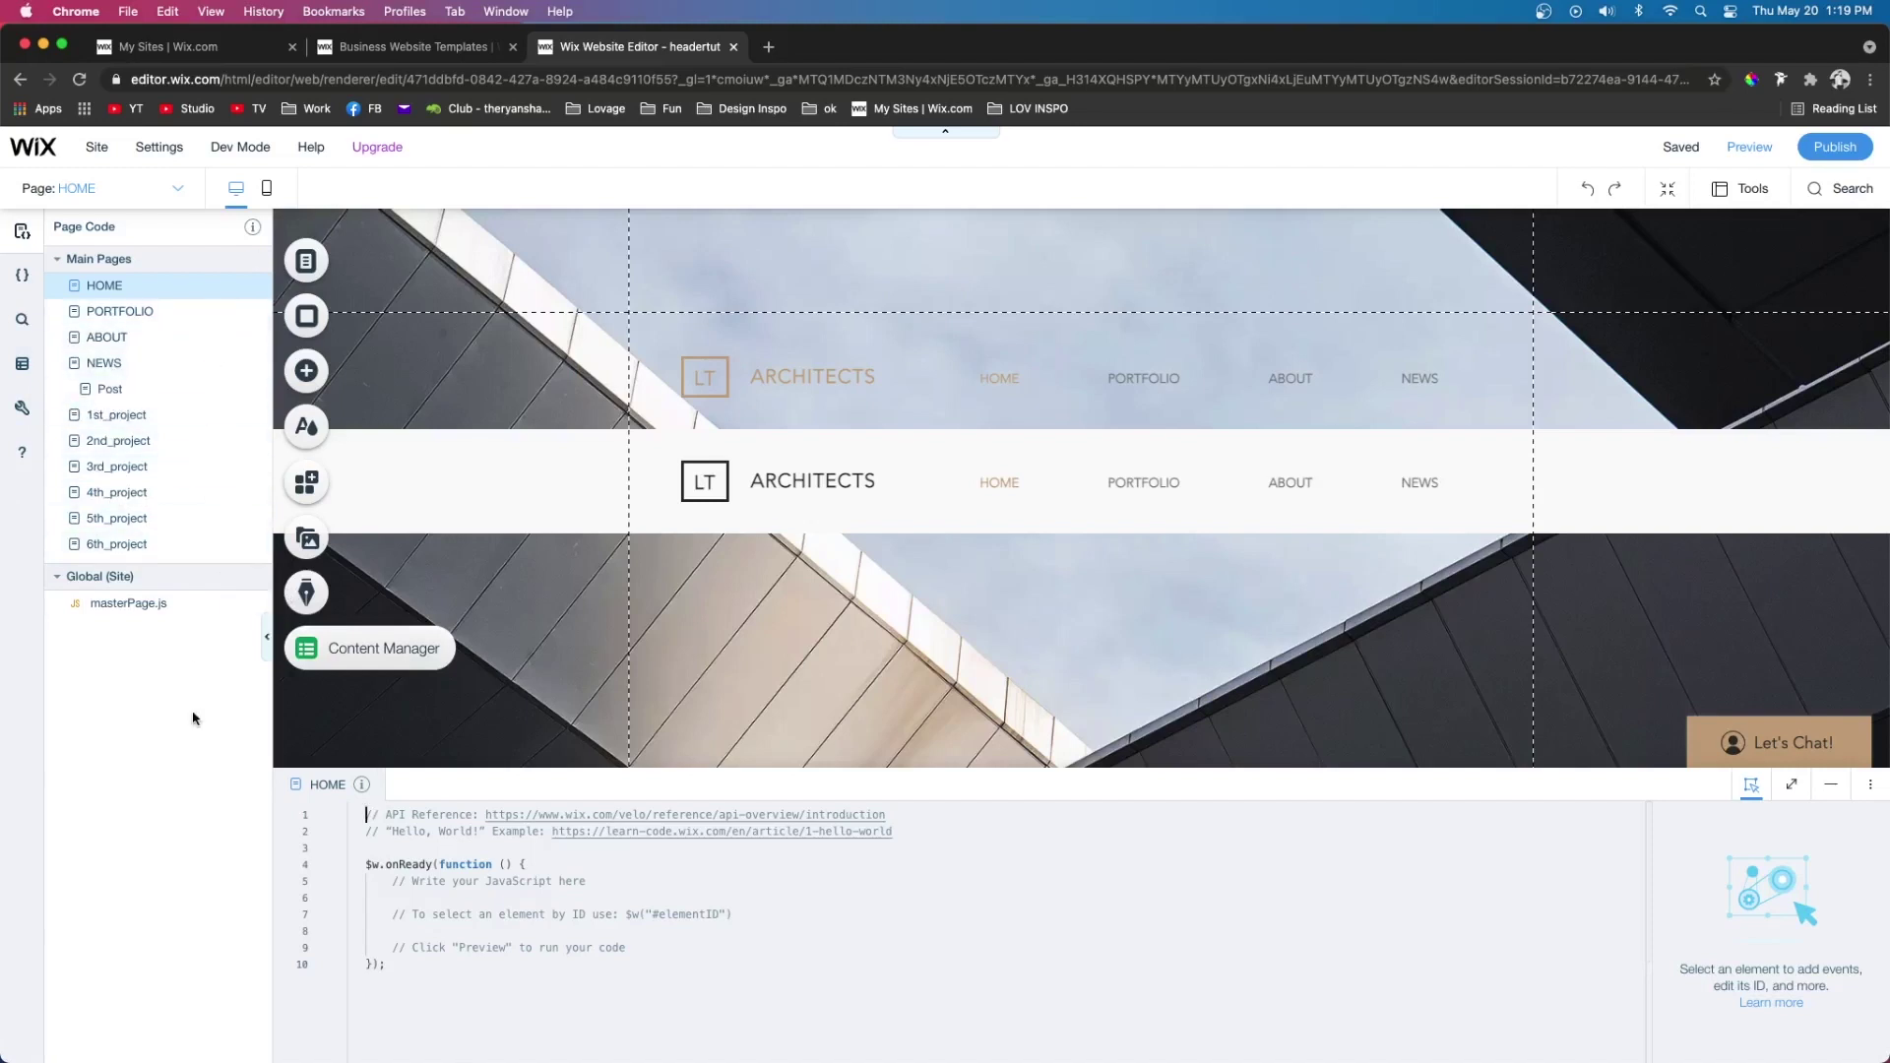
Collapse the code sidebar, select the upper strip, and change its ID to defaultHeader
click(268, 644)
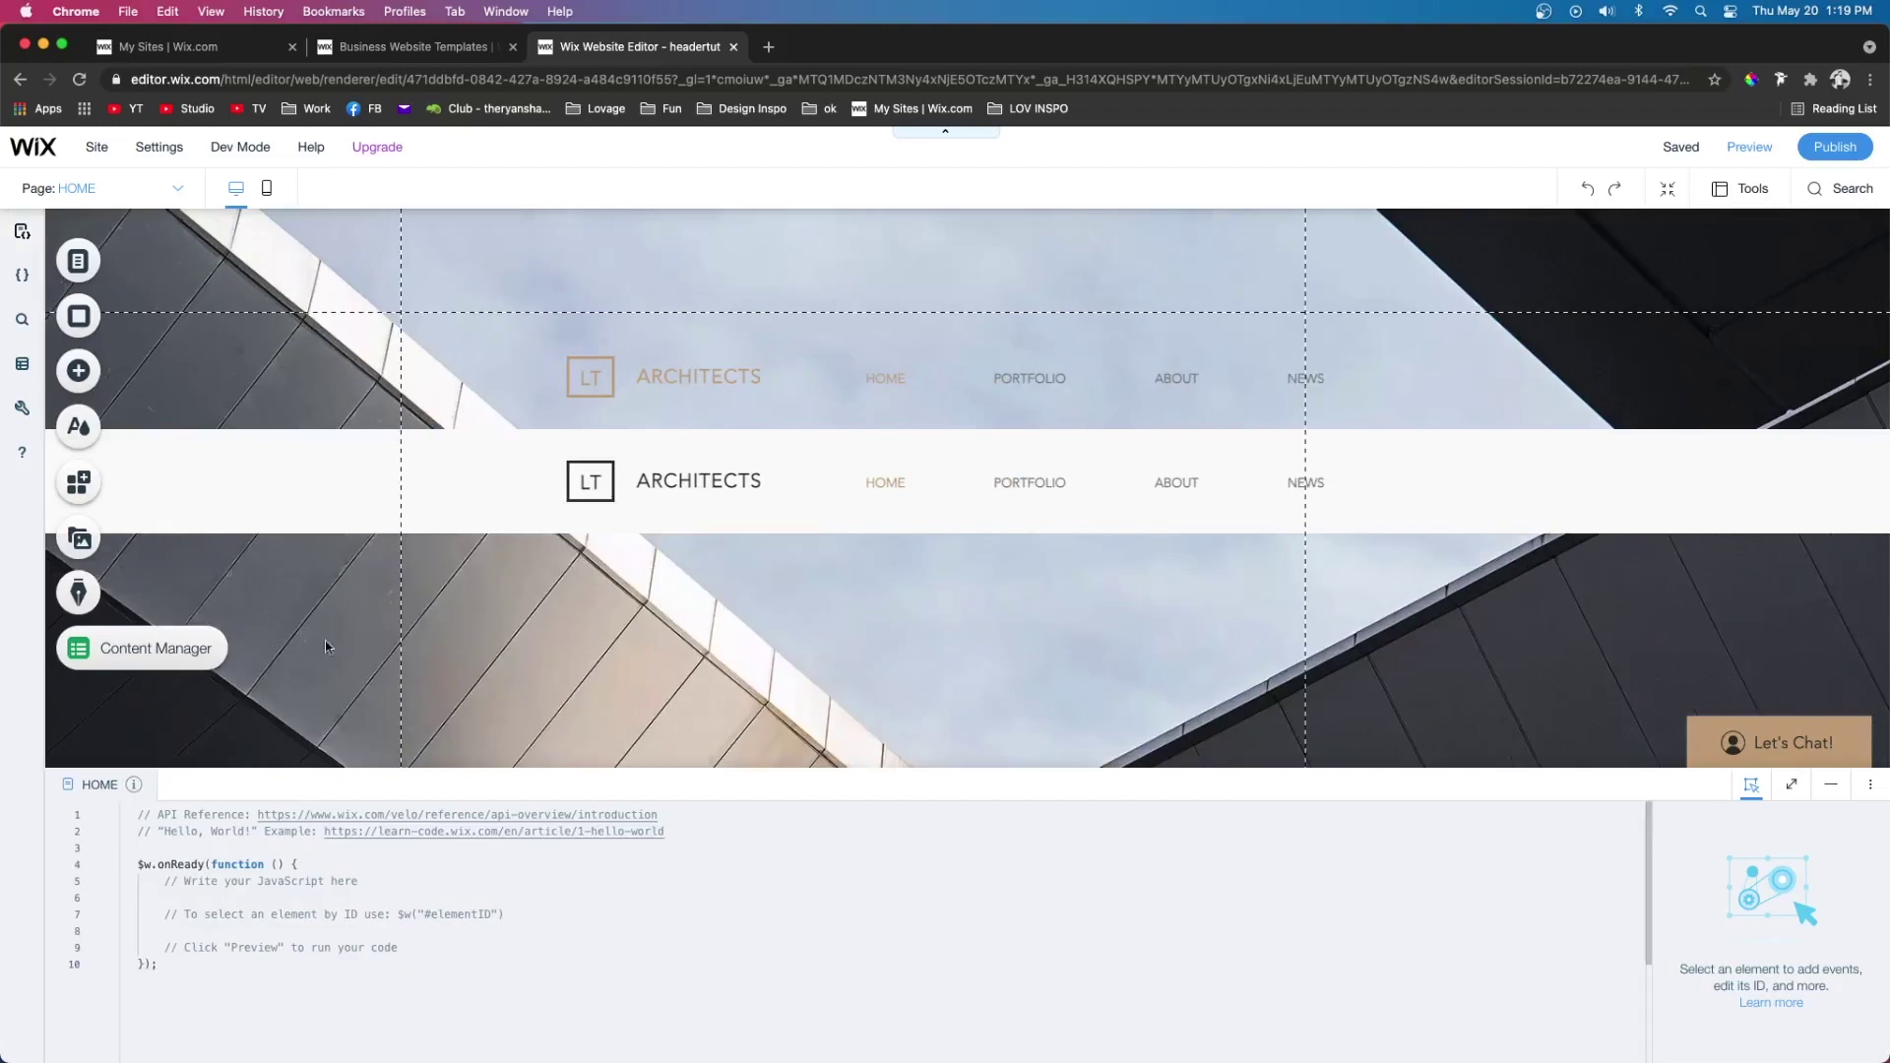
scroll(675, 569, down, 2)
scroll(675, 568, up, 1)
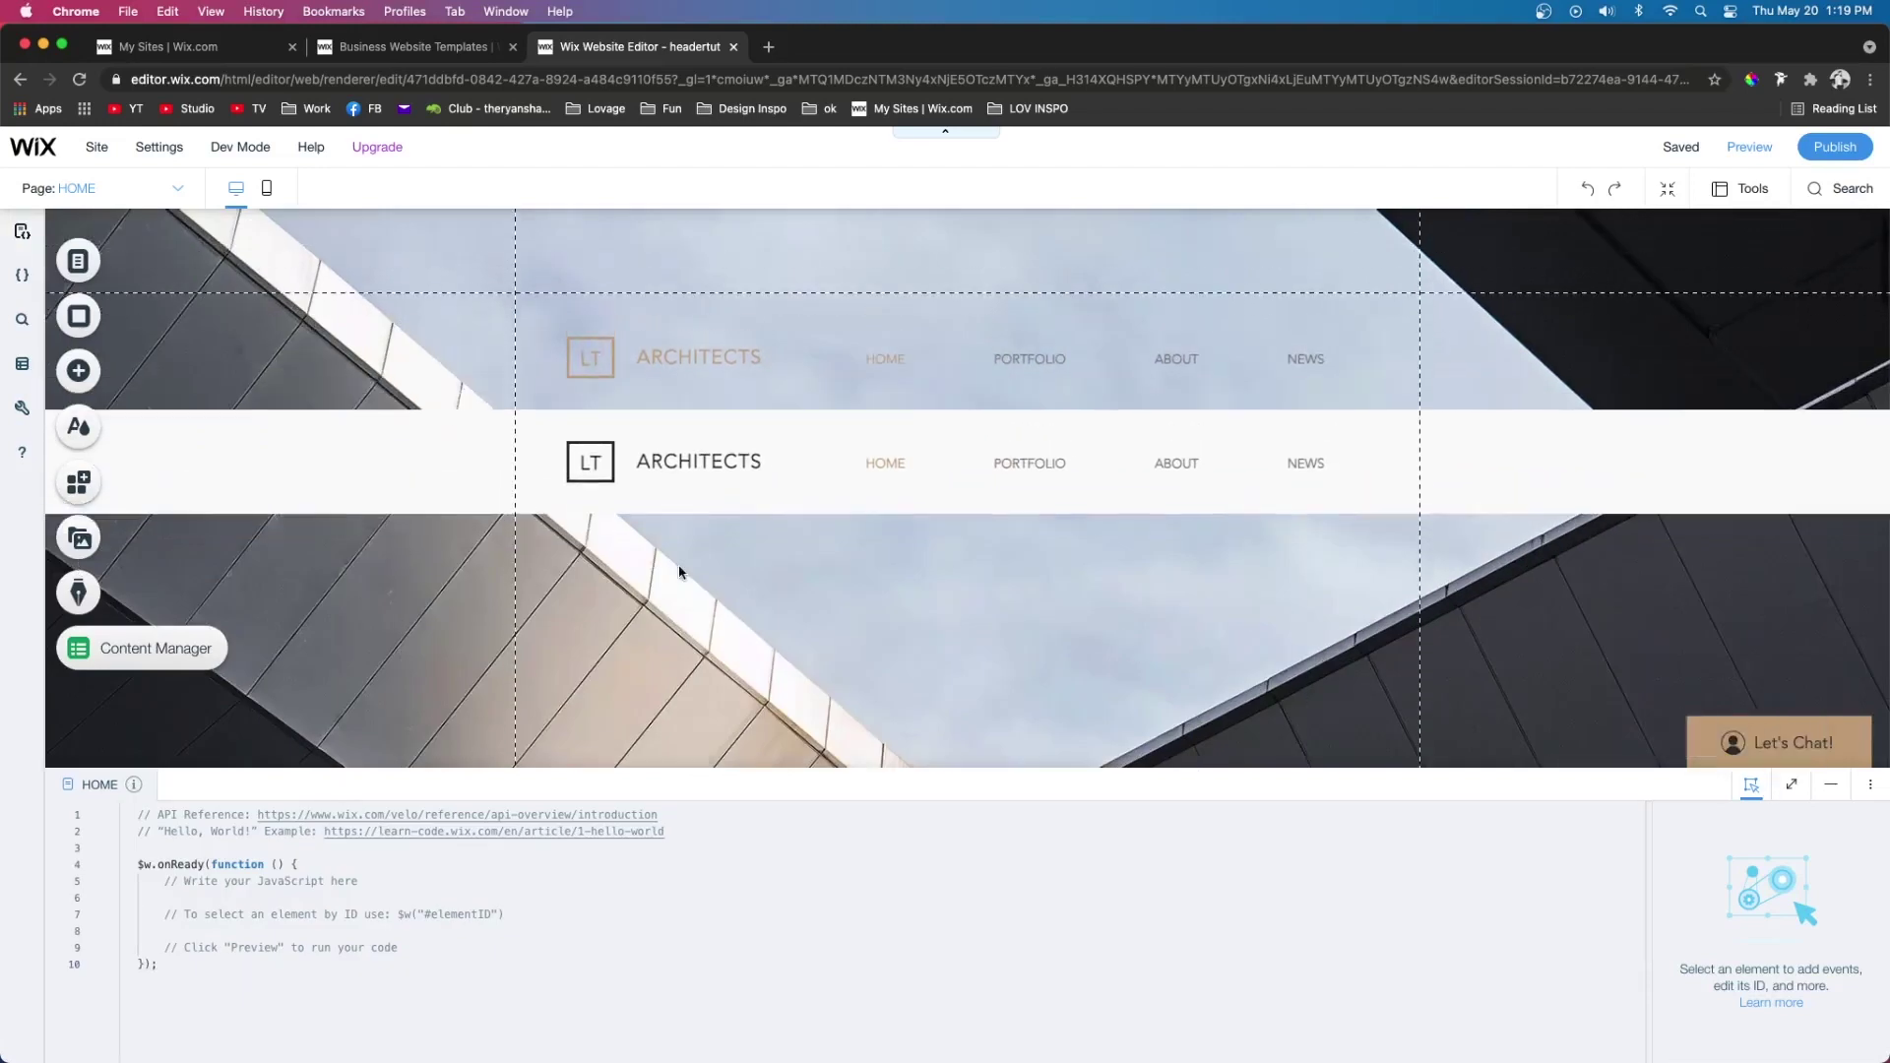
click(398, 372)
click(393, 451)
scroll(393, 452, up, 1)
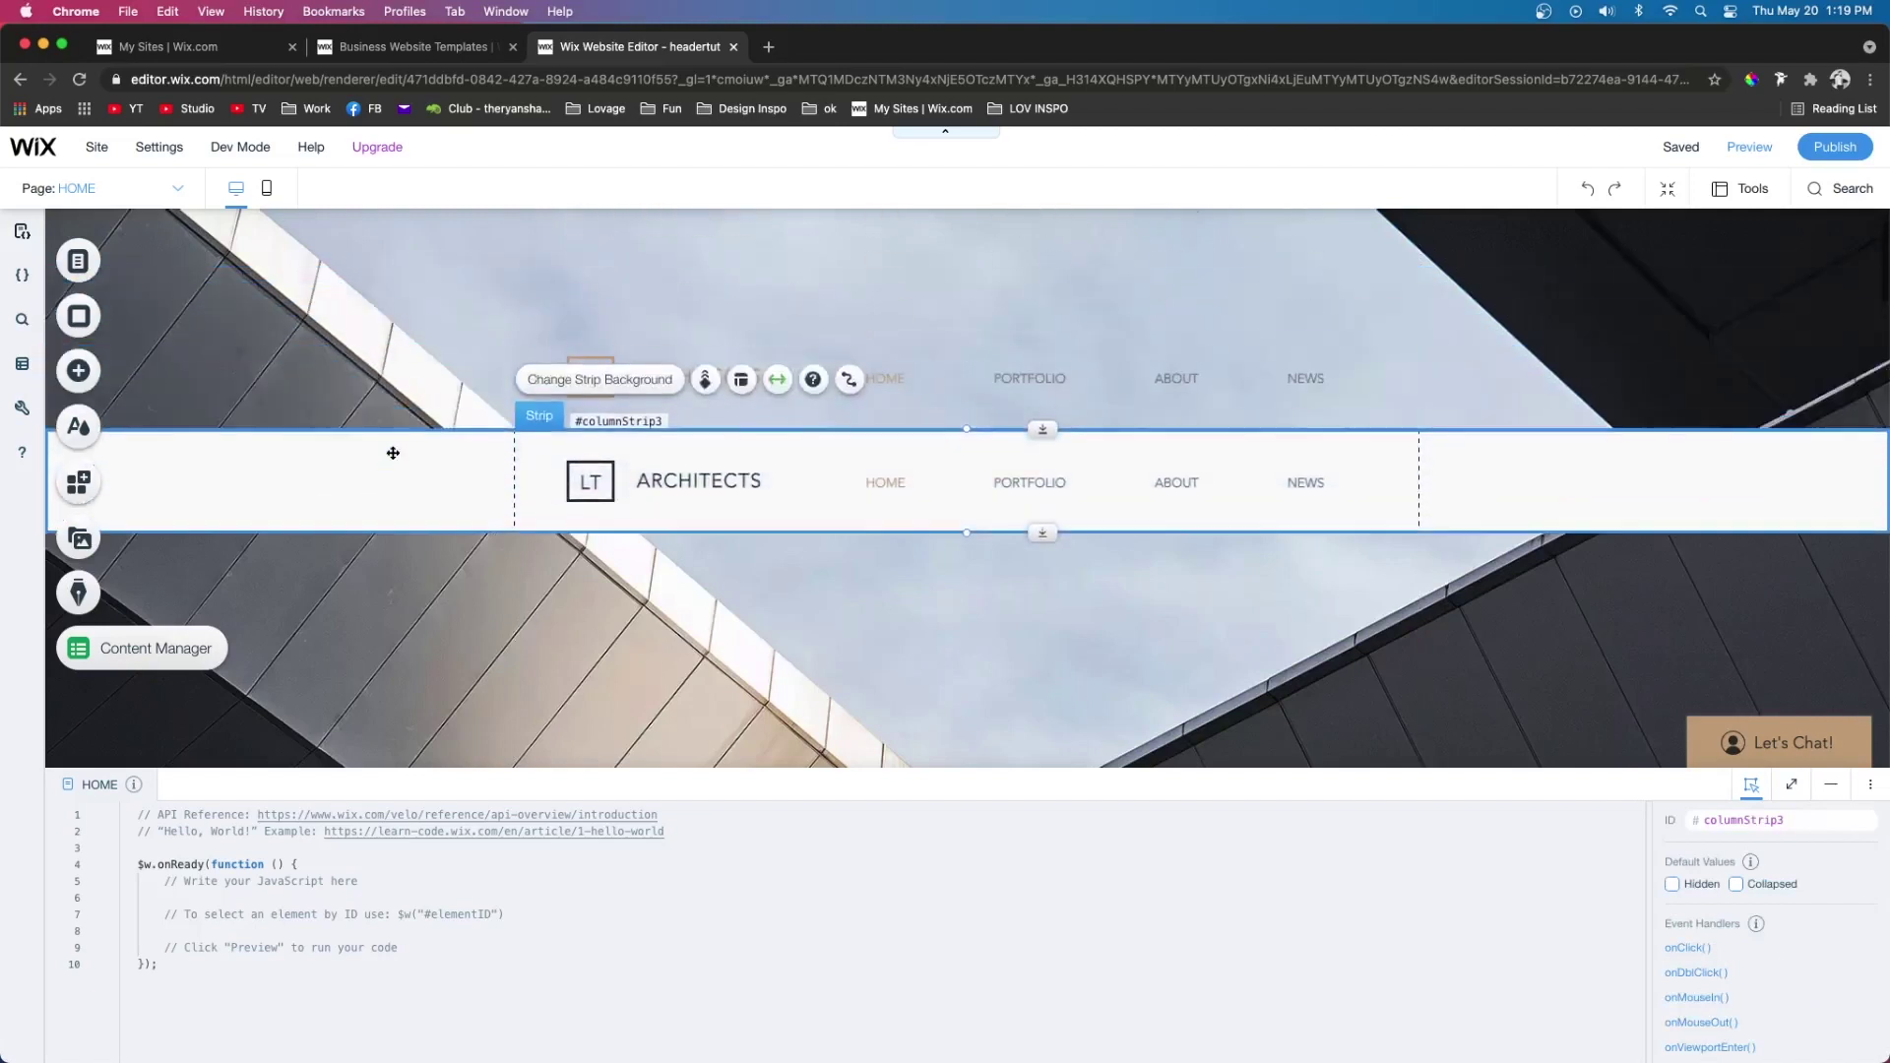
click(381, 366)
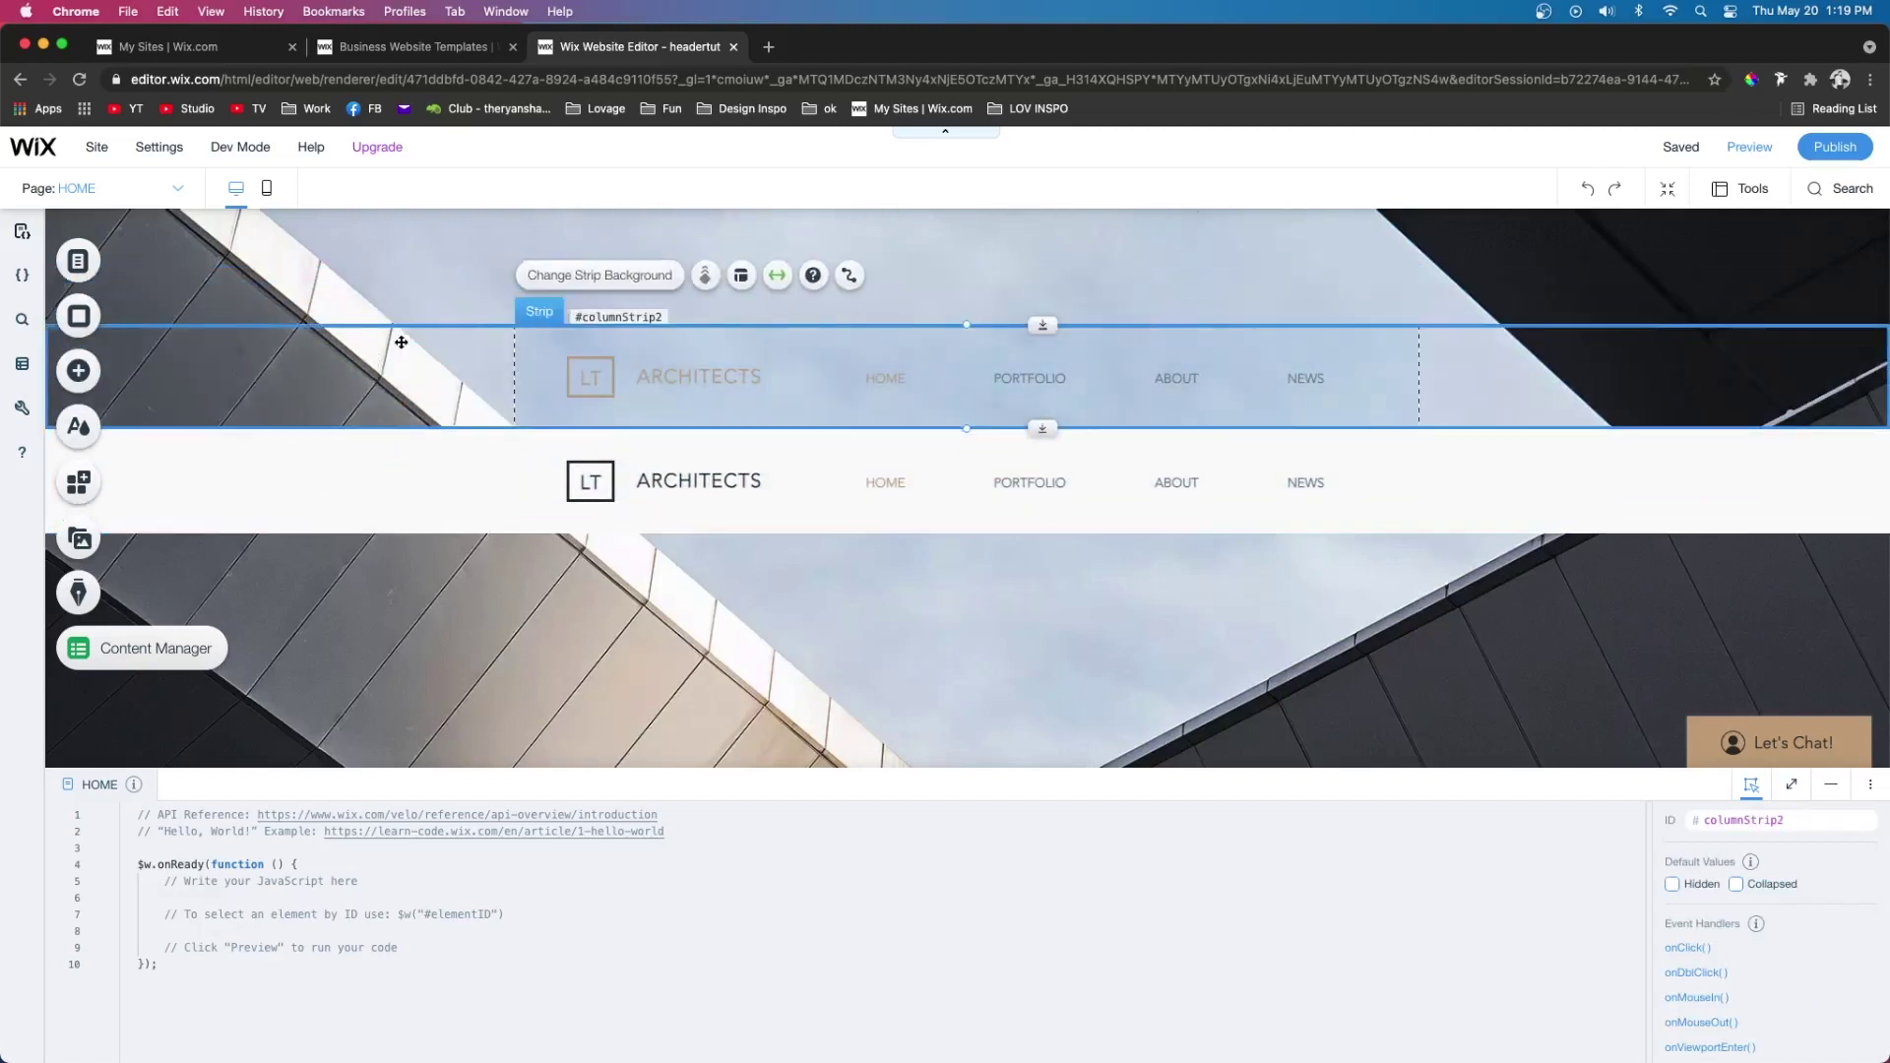
mouse_move(1770, 853)
click(1800, 821)
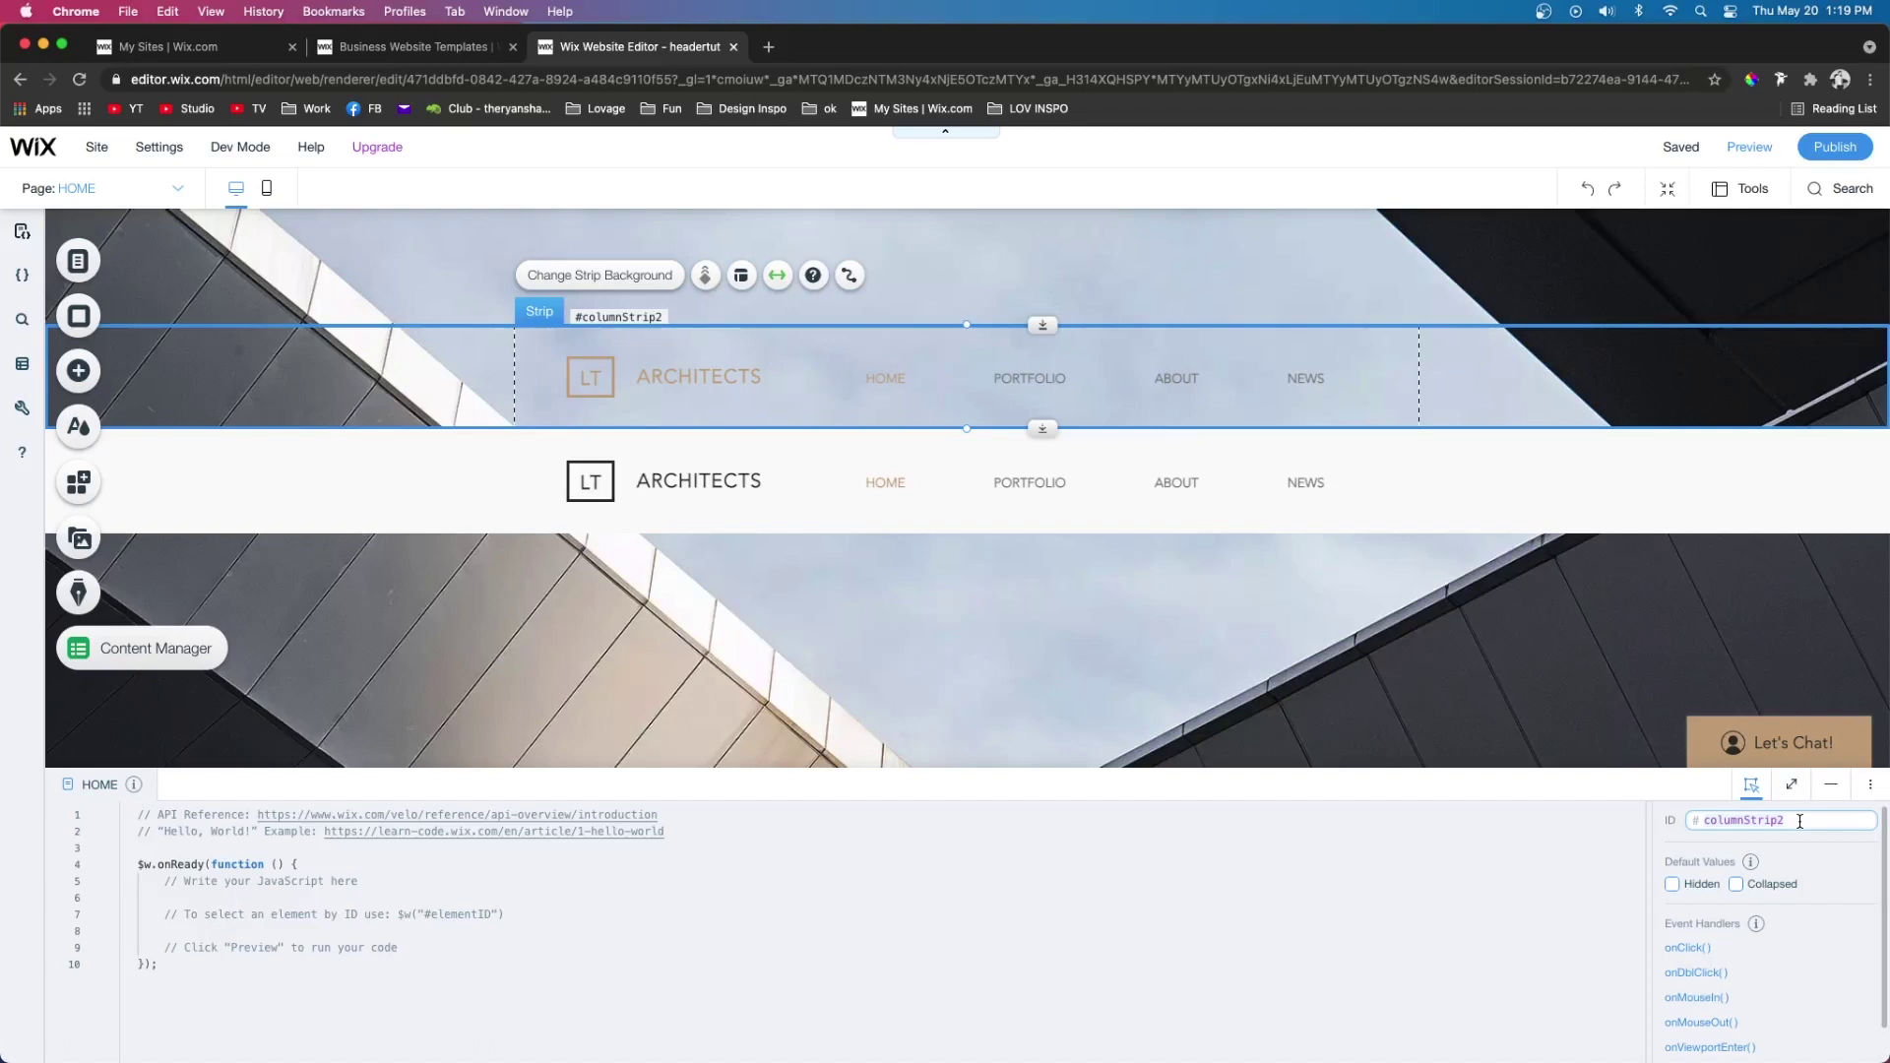
key(super+a)
text(defaultHeader)
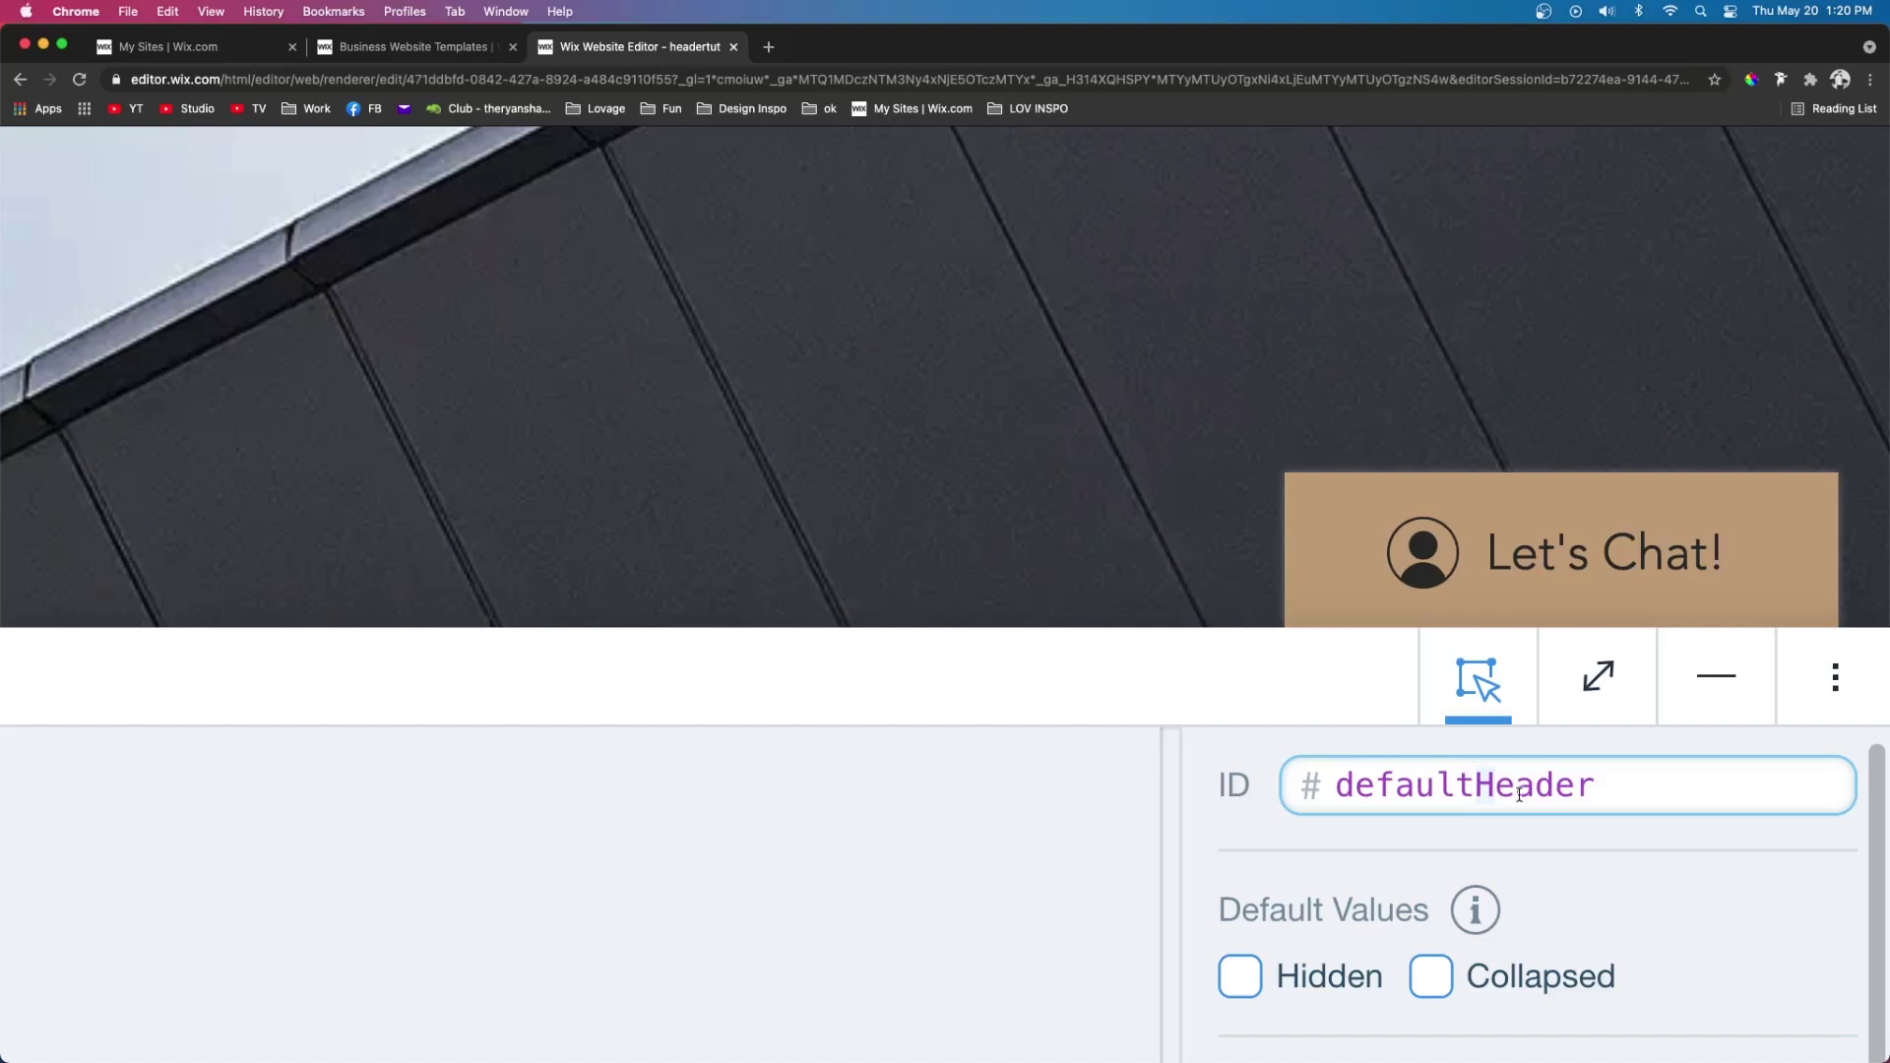
double_click(1587, 788)
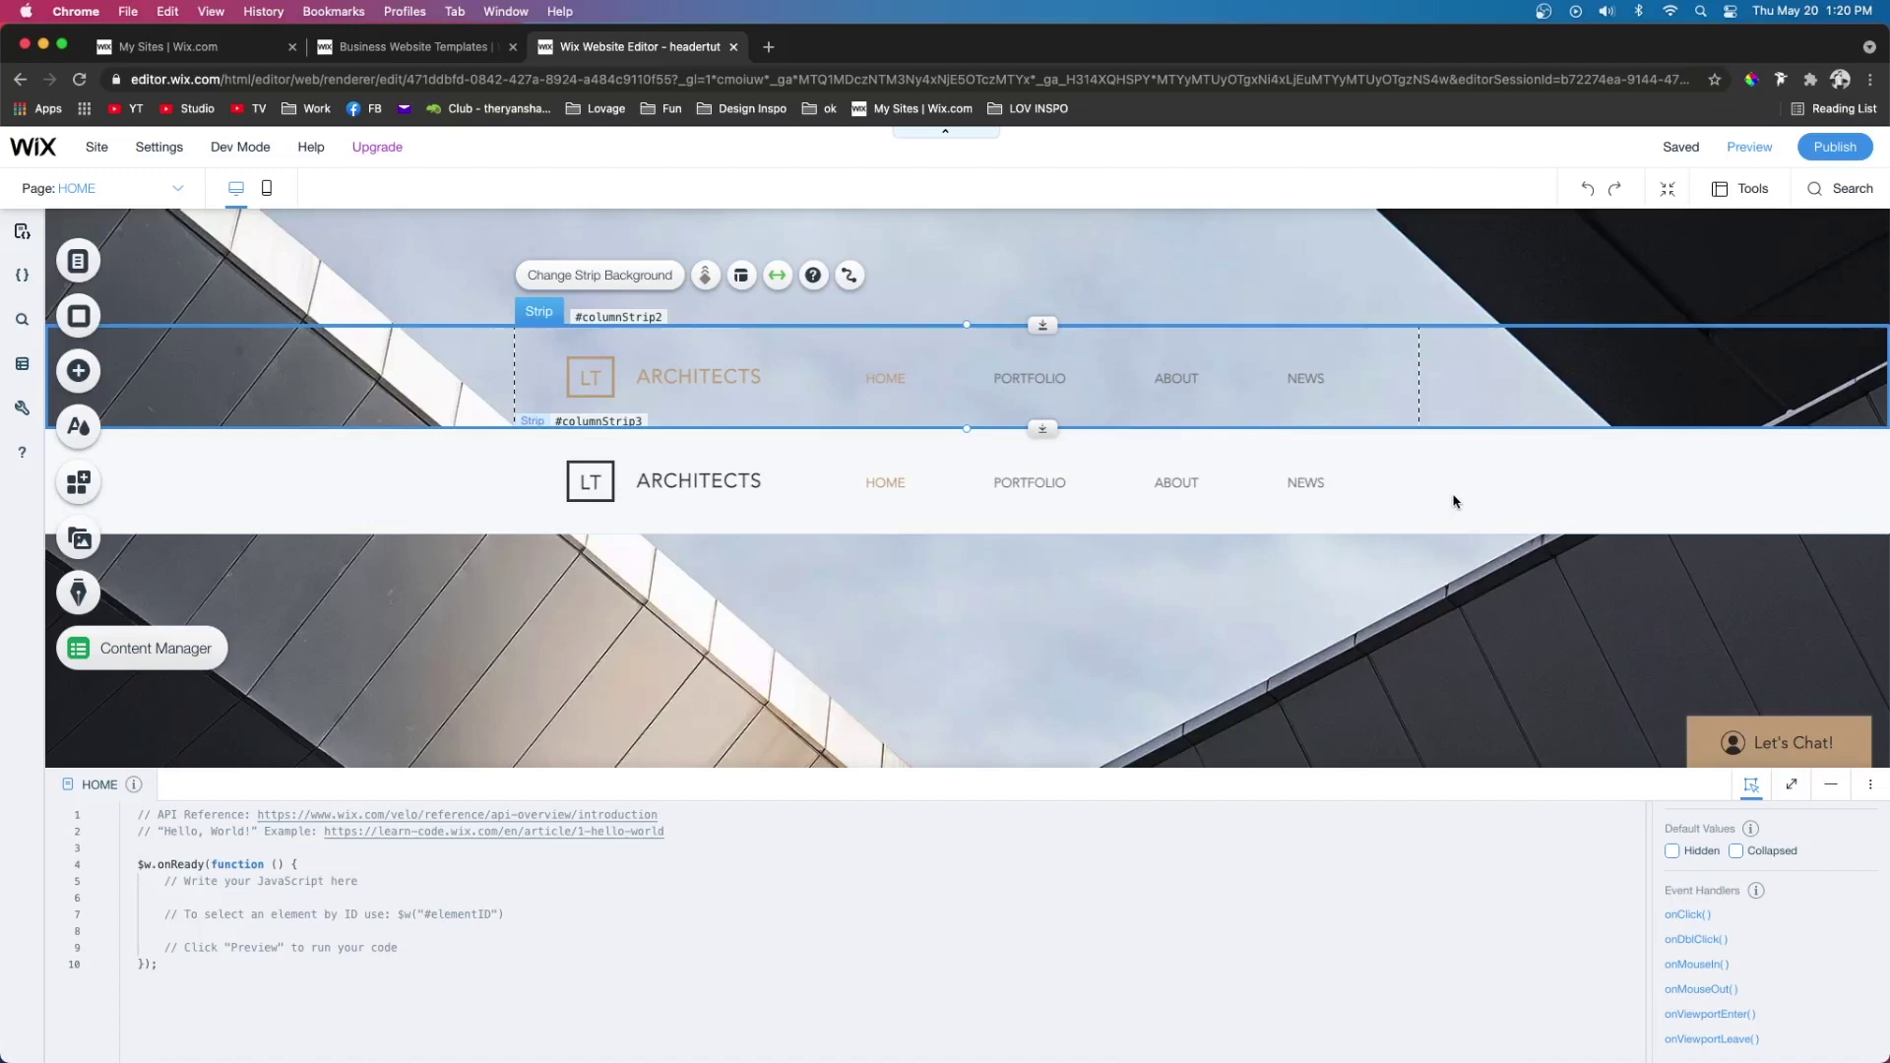
Rename the white strip columnStrip3 to newHeader and make it hidden on load
click(1455, 498)
scroll(1726, 896, up, 1)
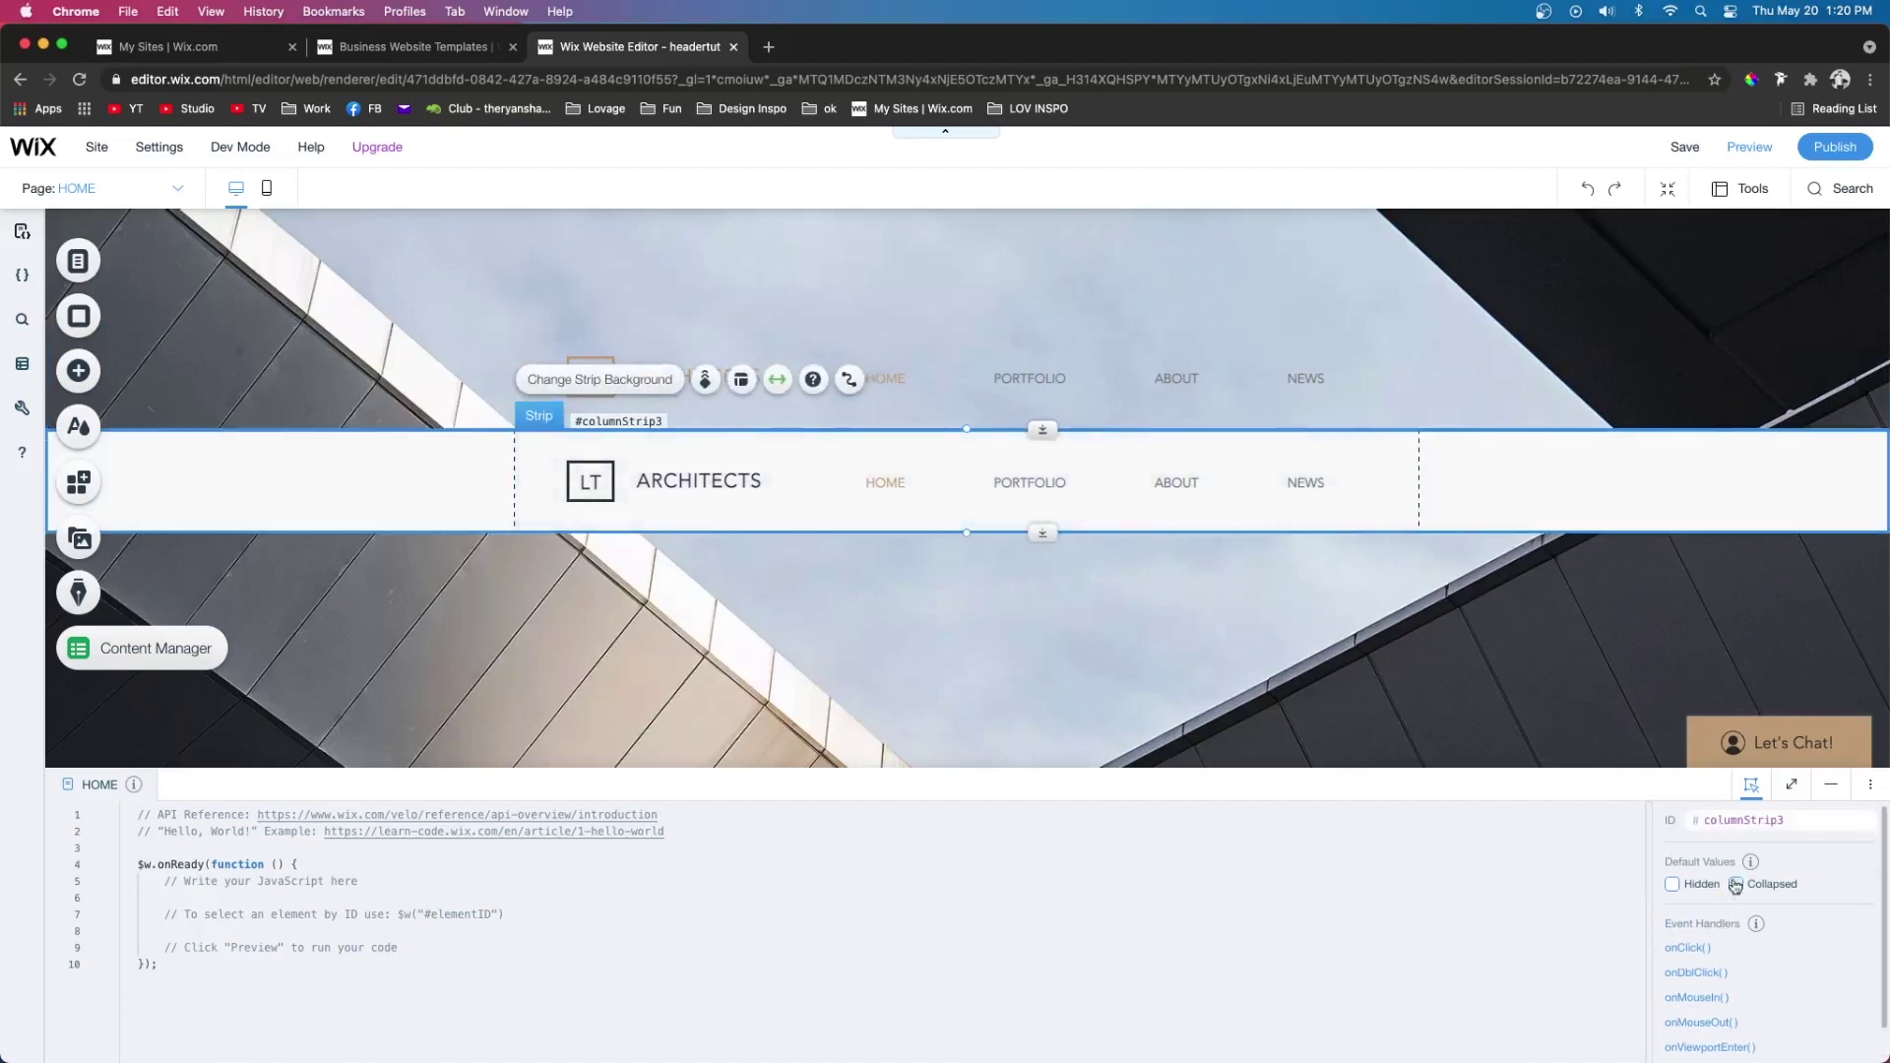
double_click(1794, 823)
text(newHeader)
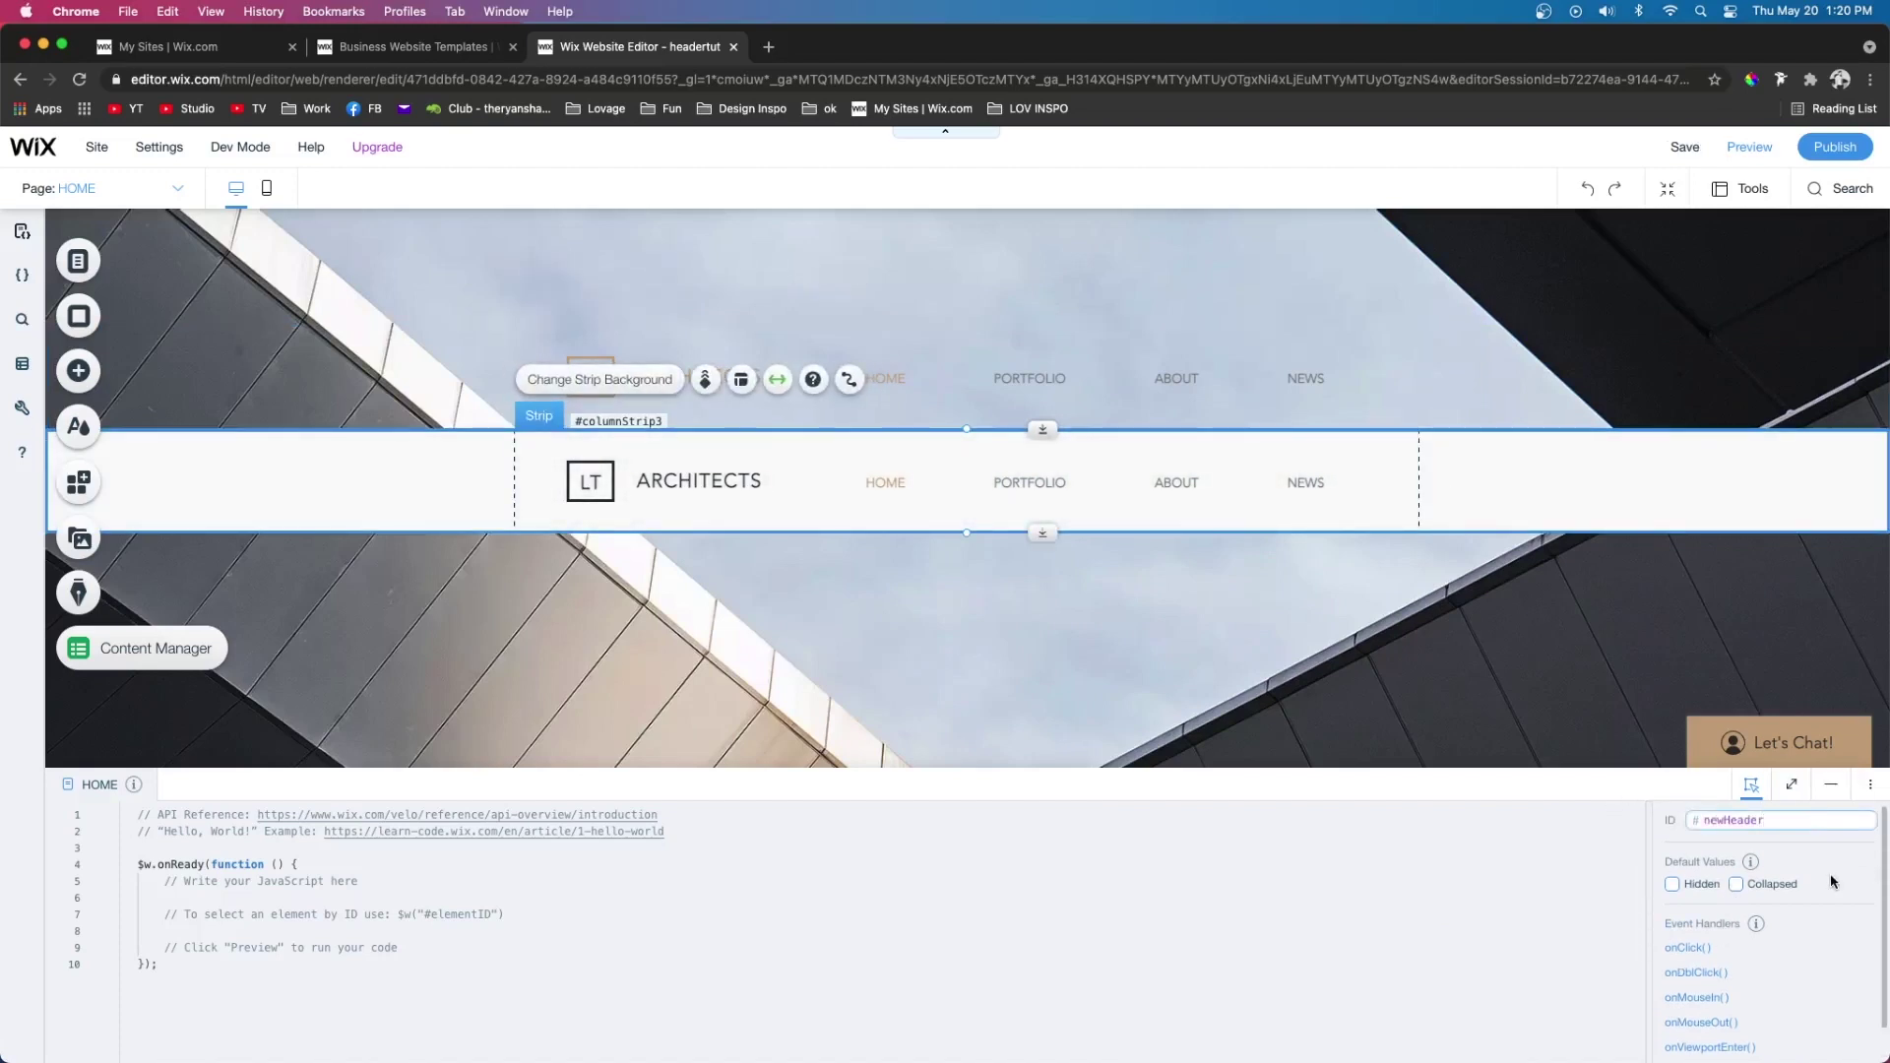
click(1673, 885)
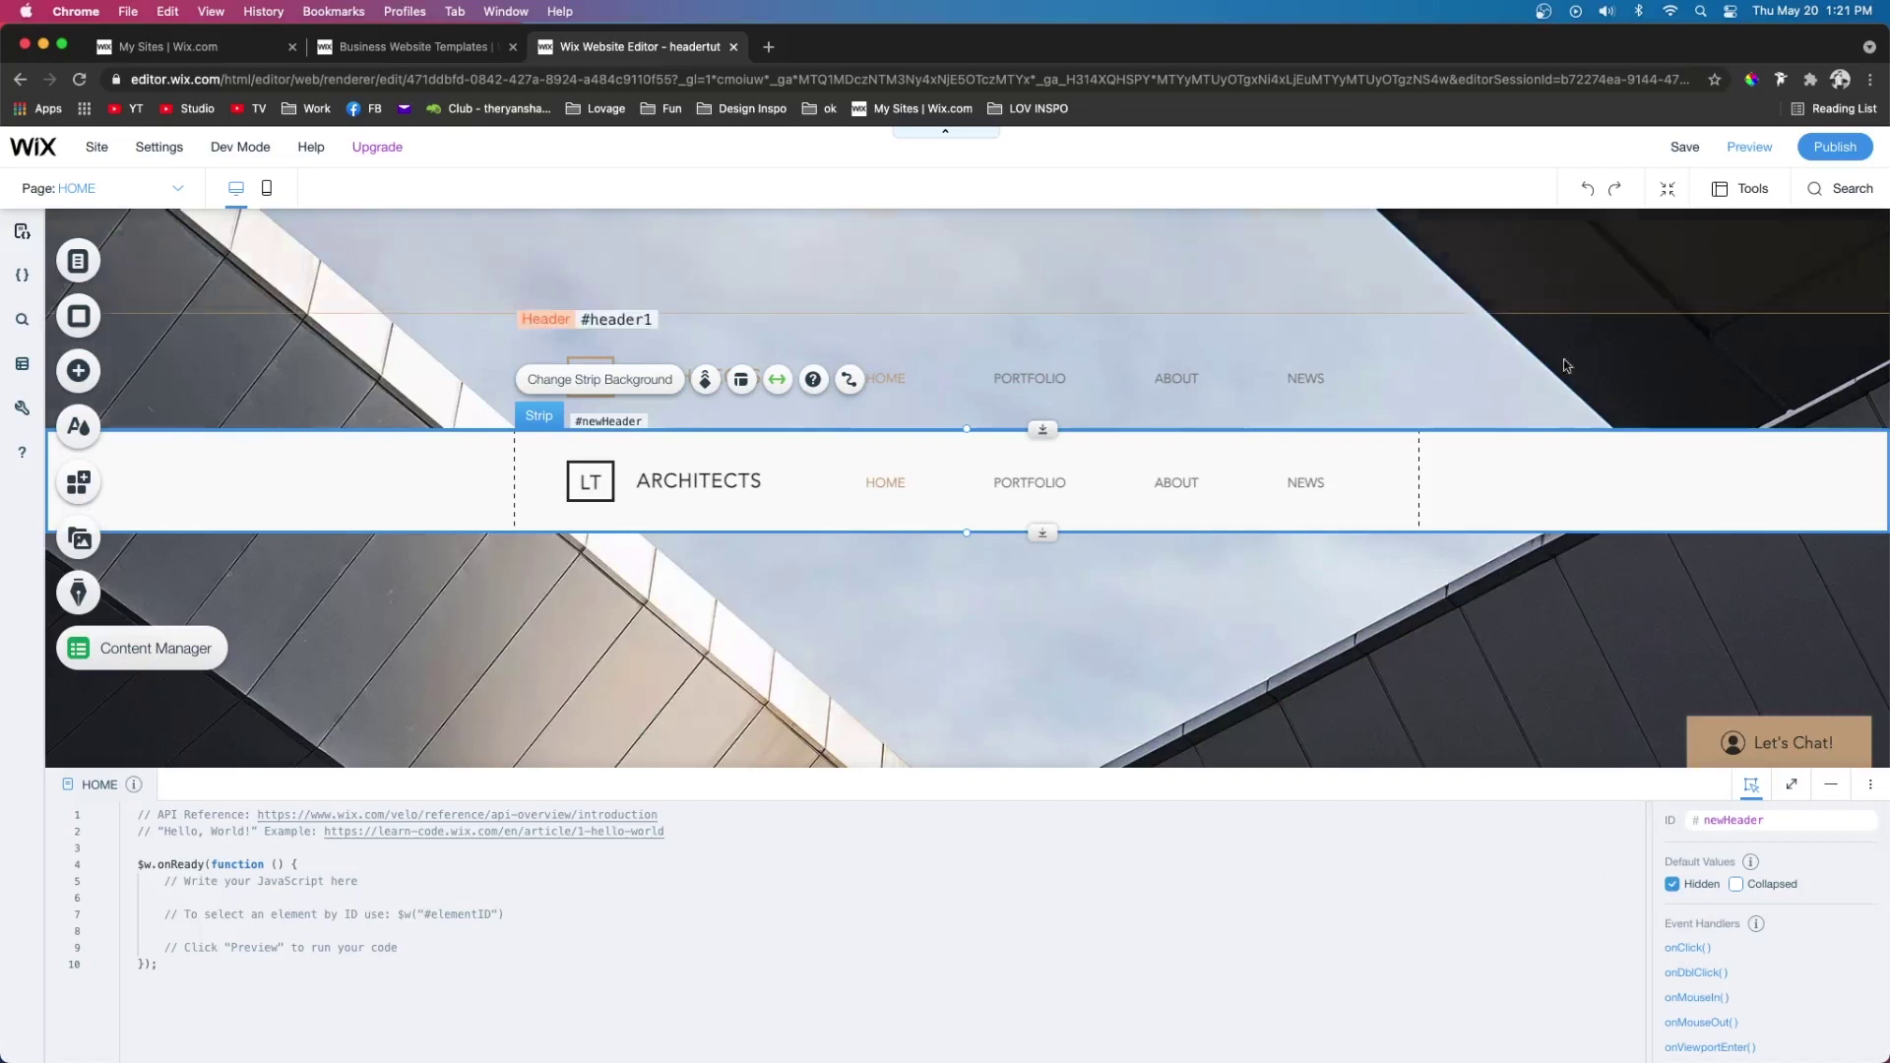
Select the thin strip columnStrip4 and undo the accidental deletion of the newHeader strip
key(Delete)
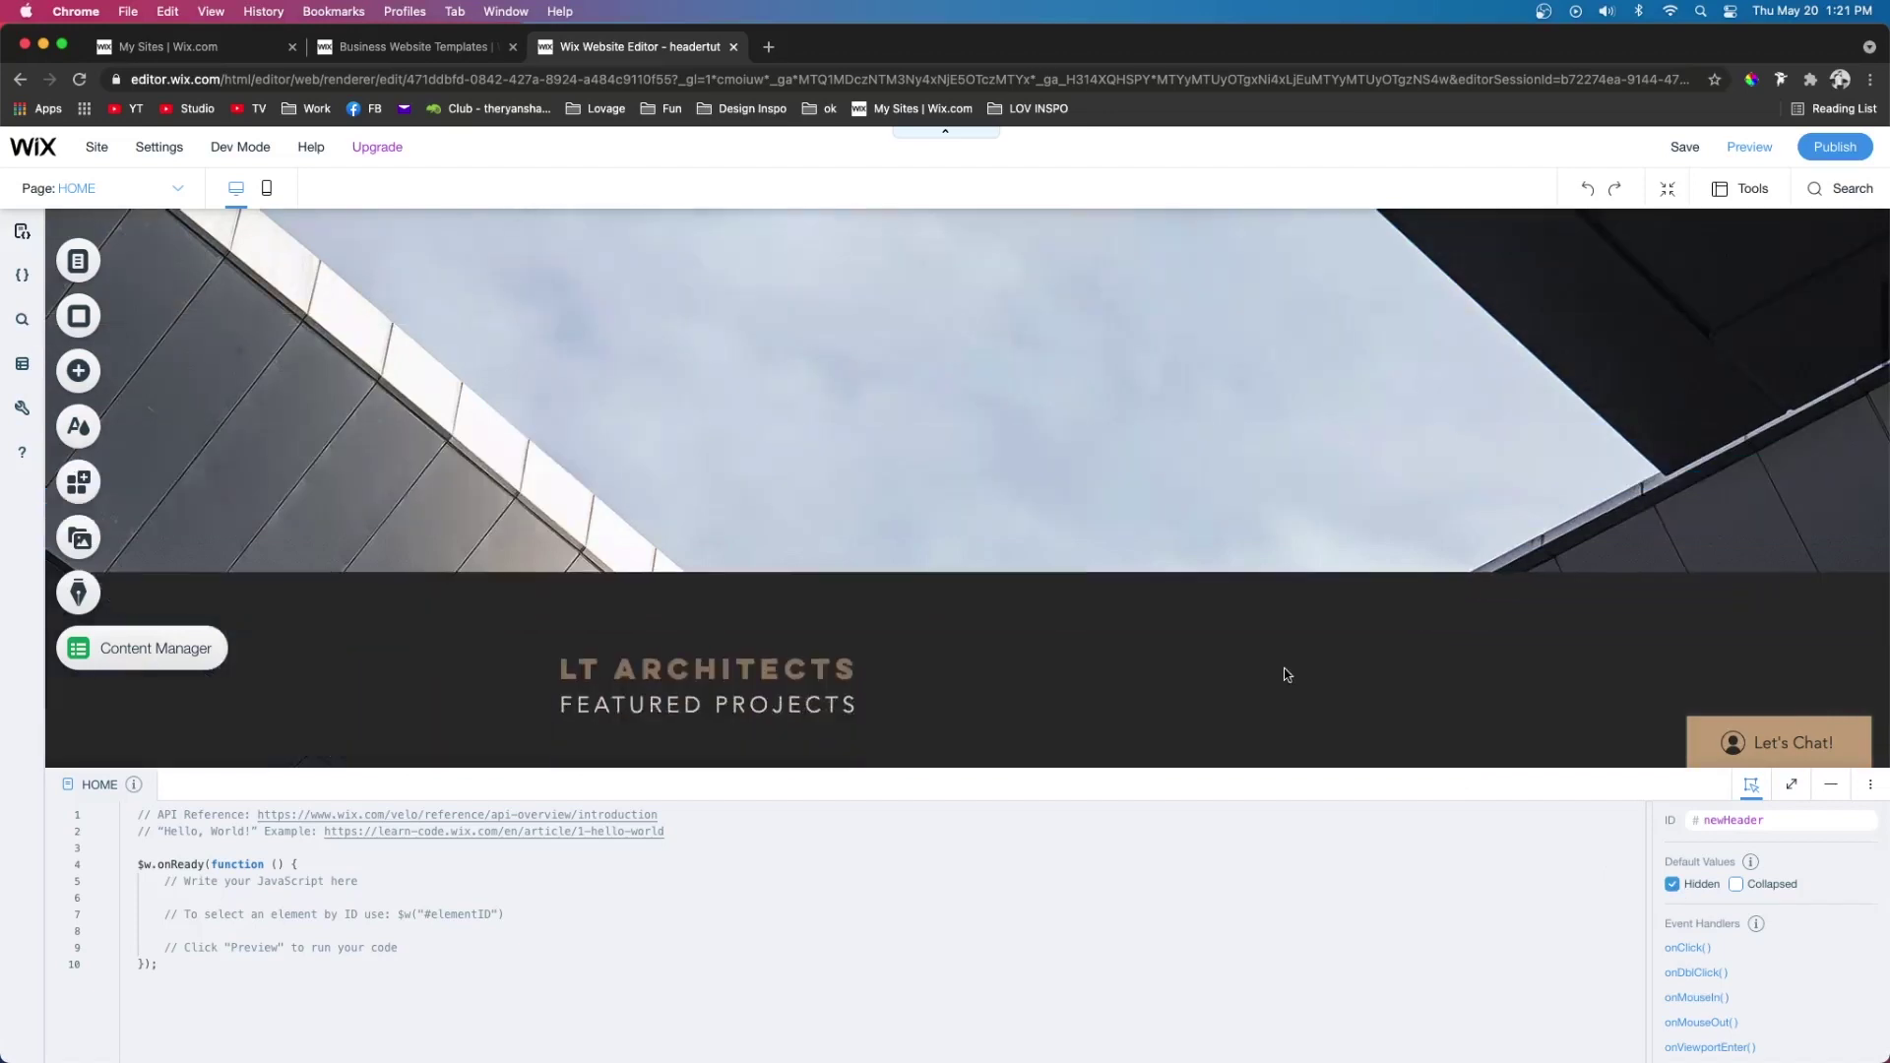
click(1069, 553)
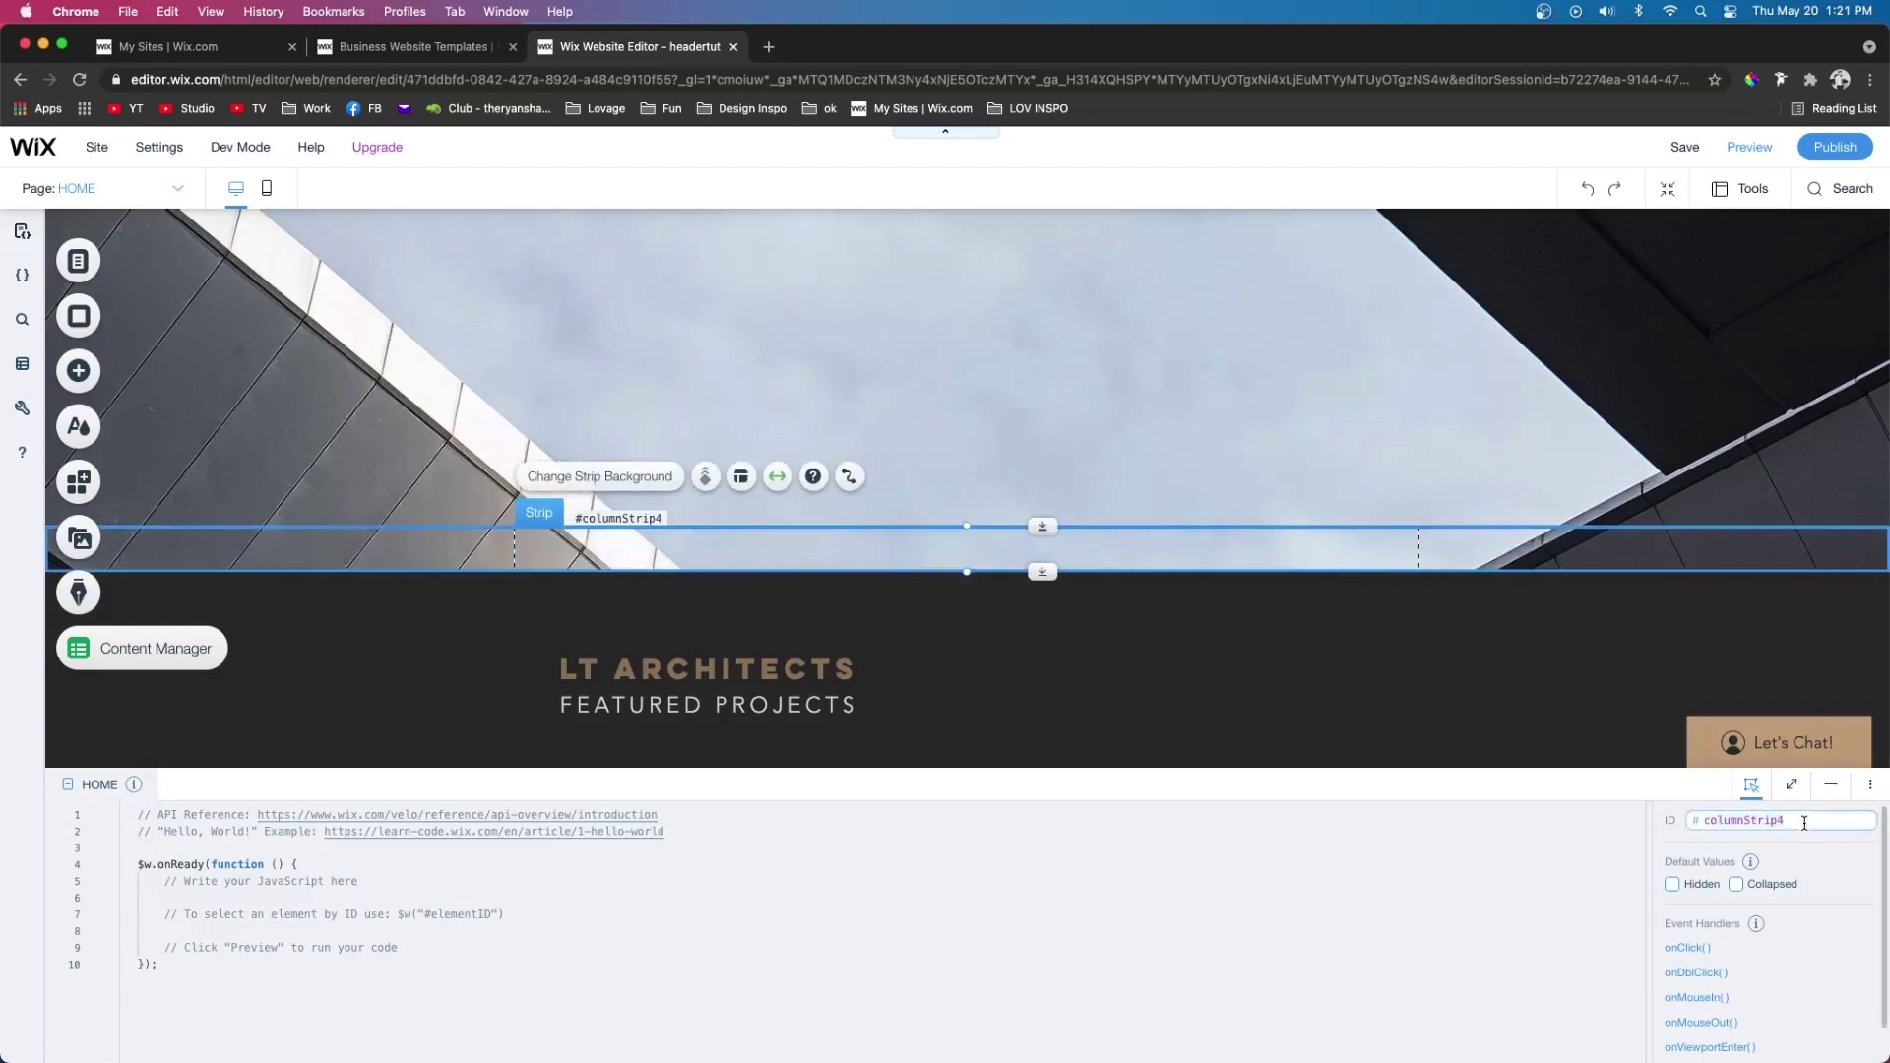
key(super+z)
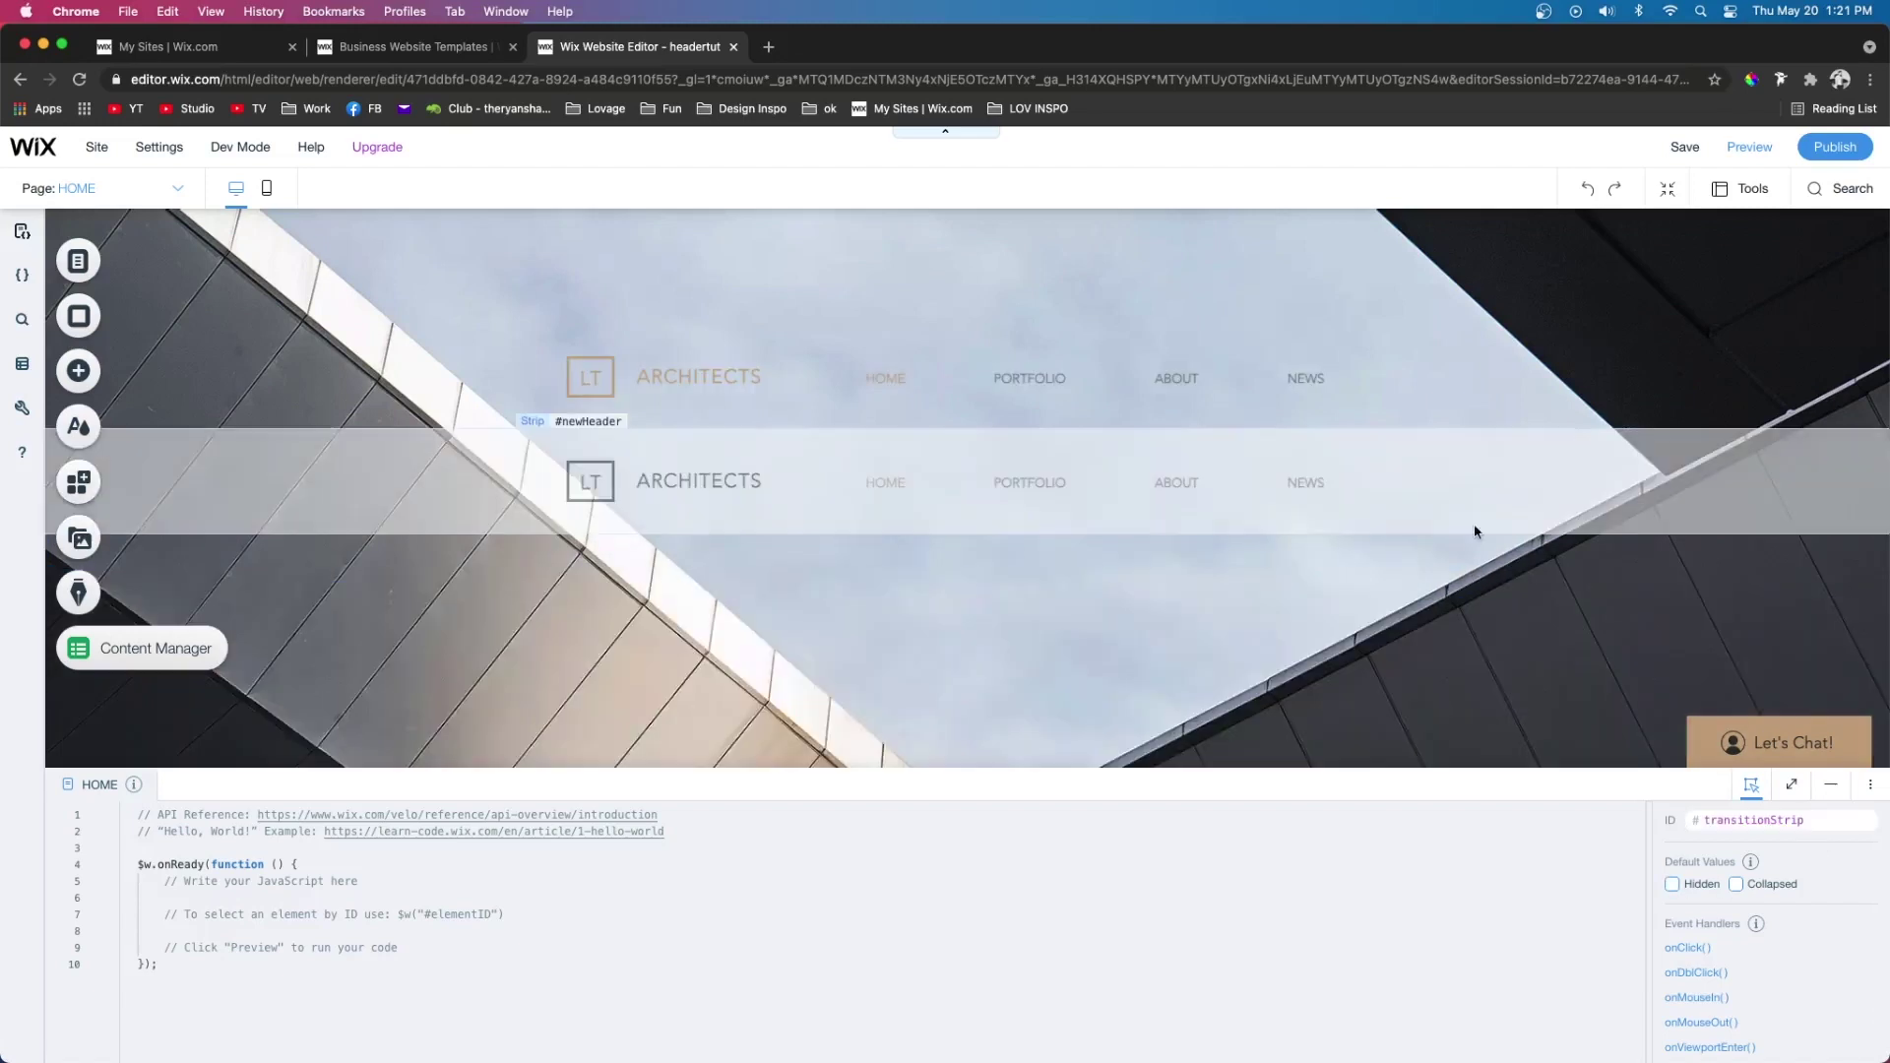
Stretch the site header taller, move the newHeader strip into it, and align it to the top
click(1170, 276)
drag(1038, 314, 1014, 582)
click(1396, 751)
drag(1396, 750, 1363, 380)
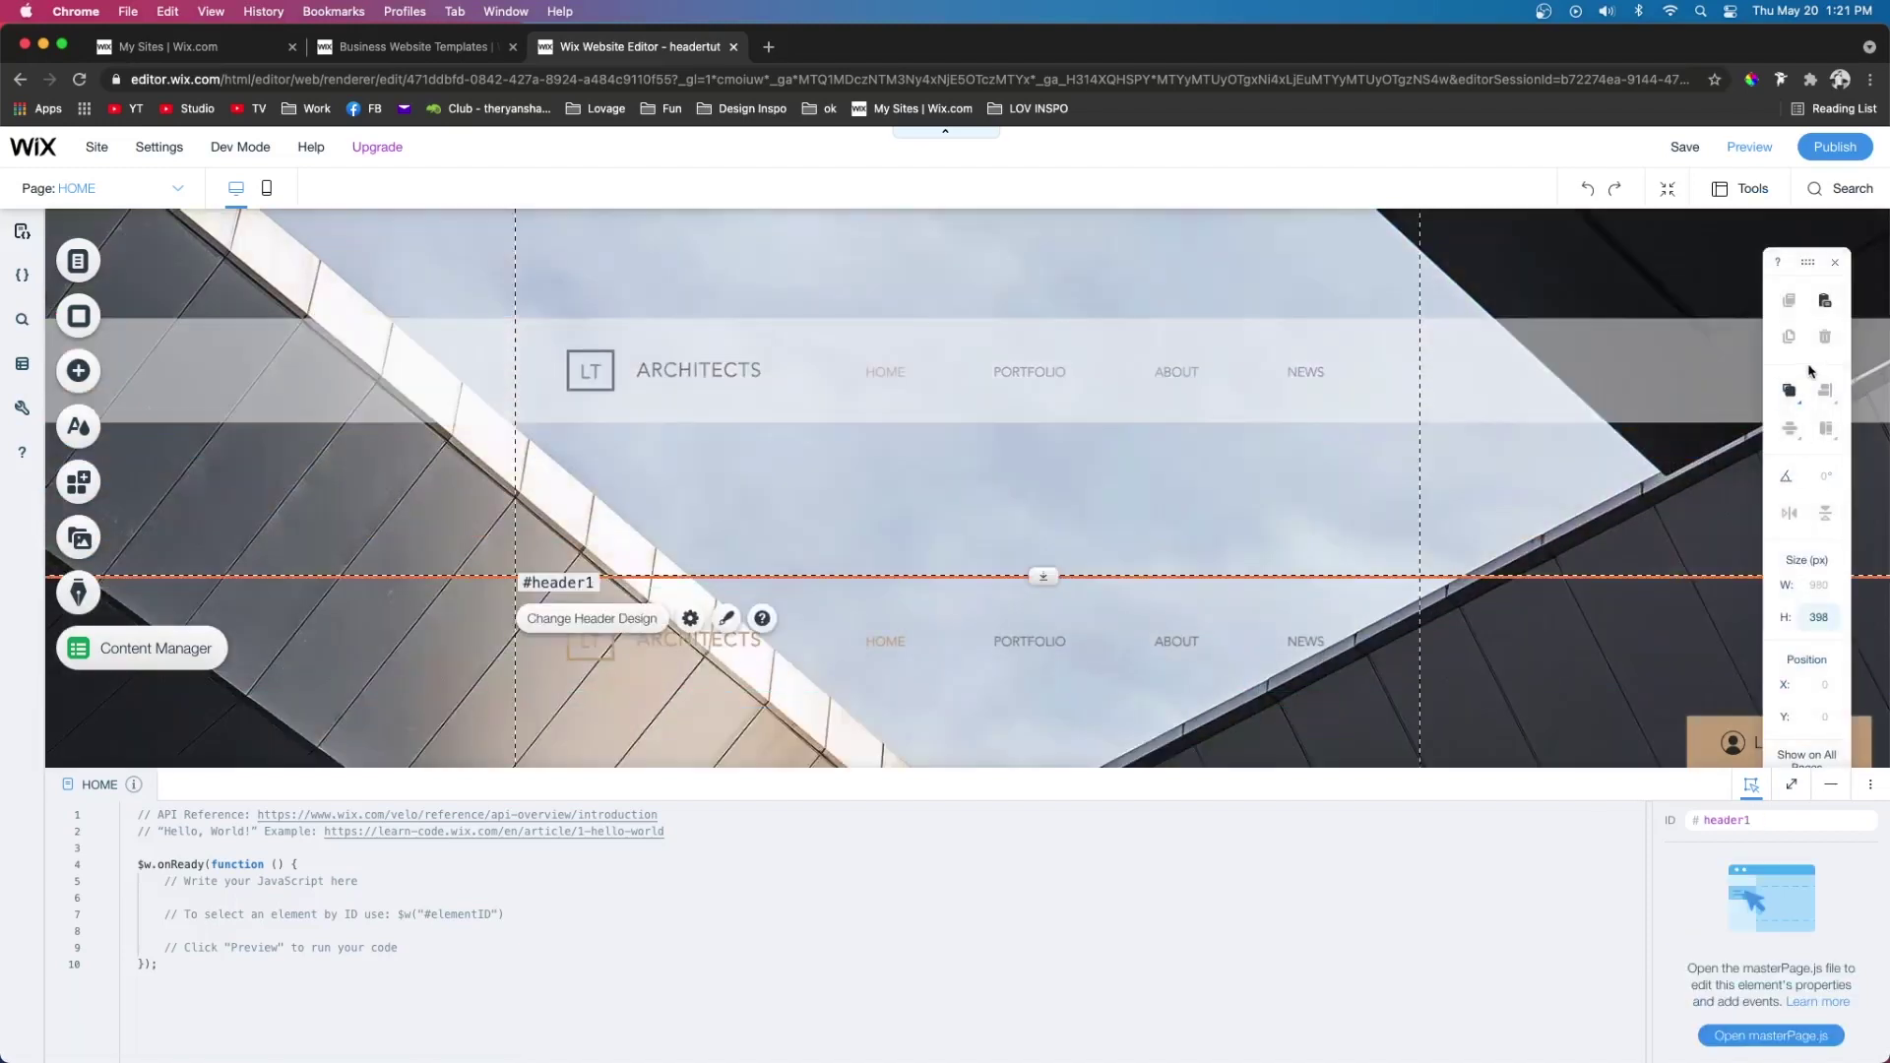
click(1791, 403)
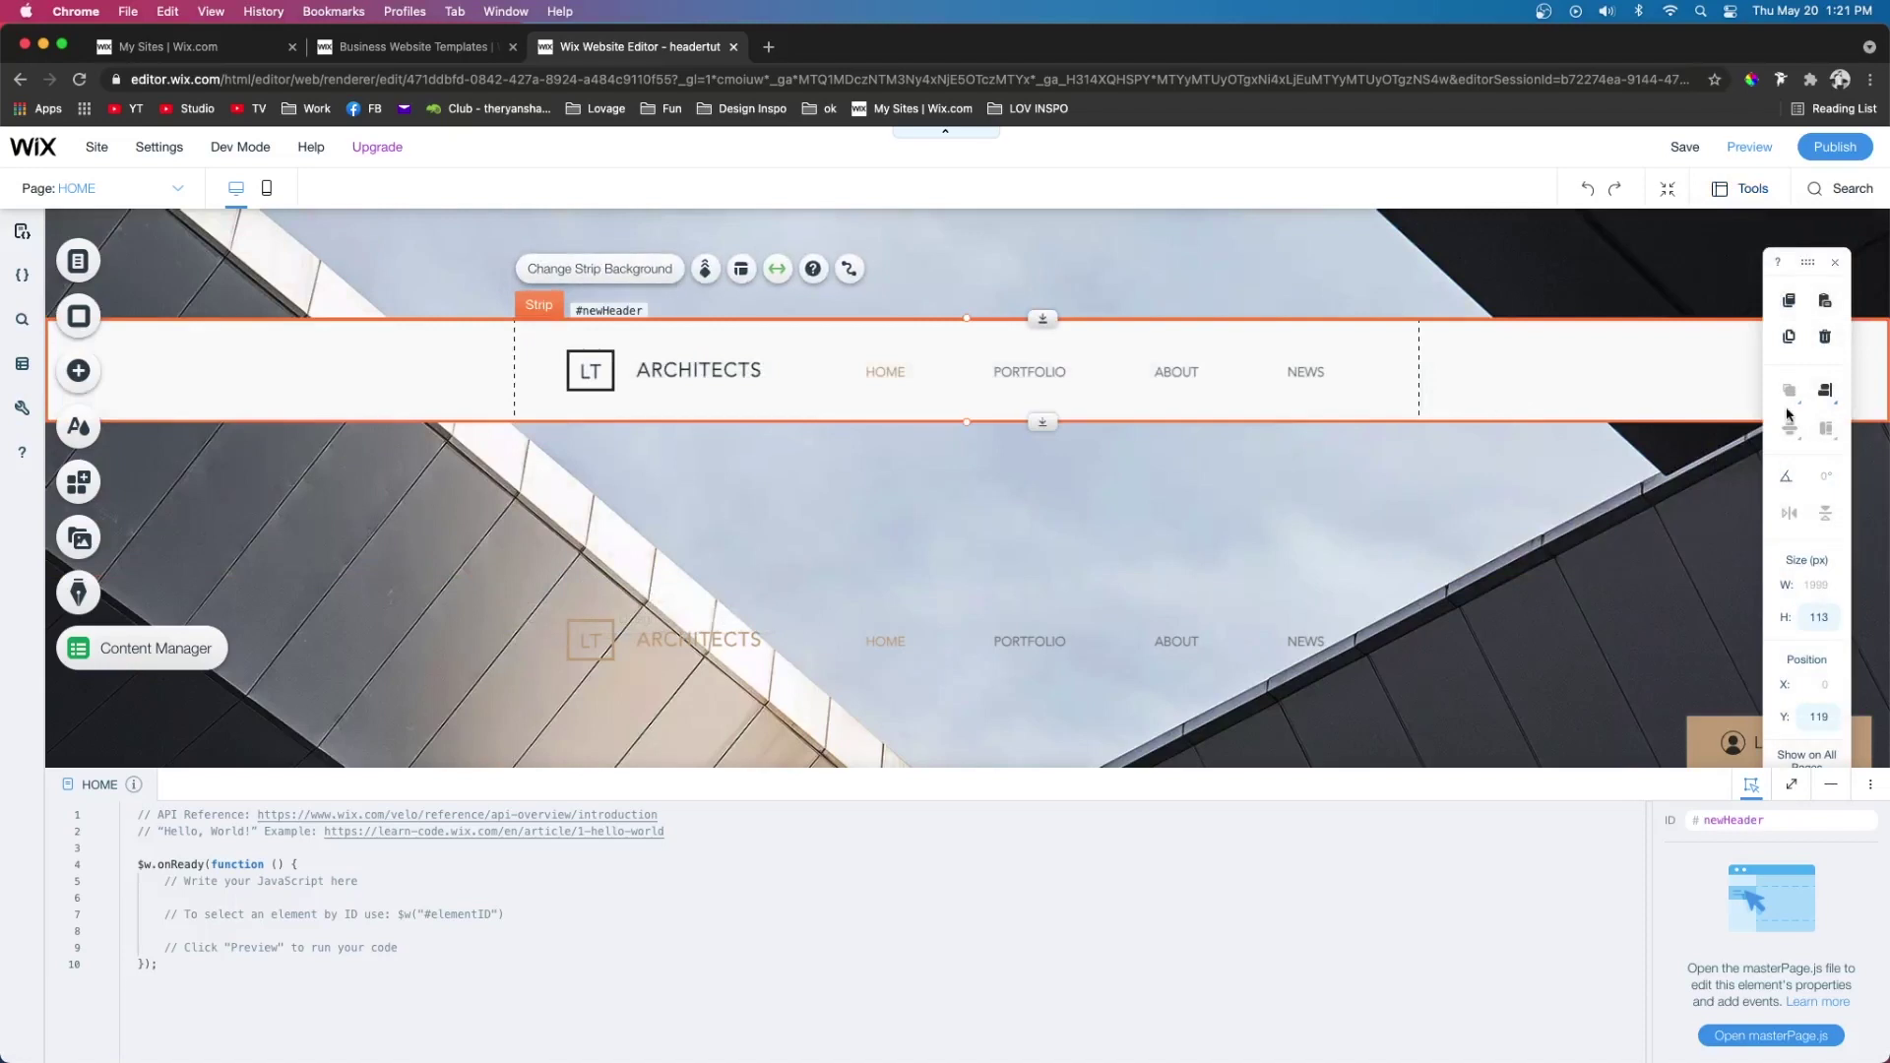
click(1824, 397)
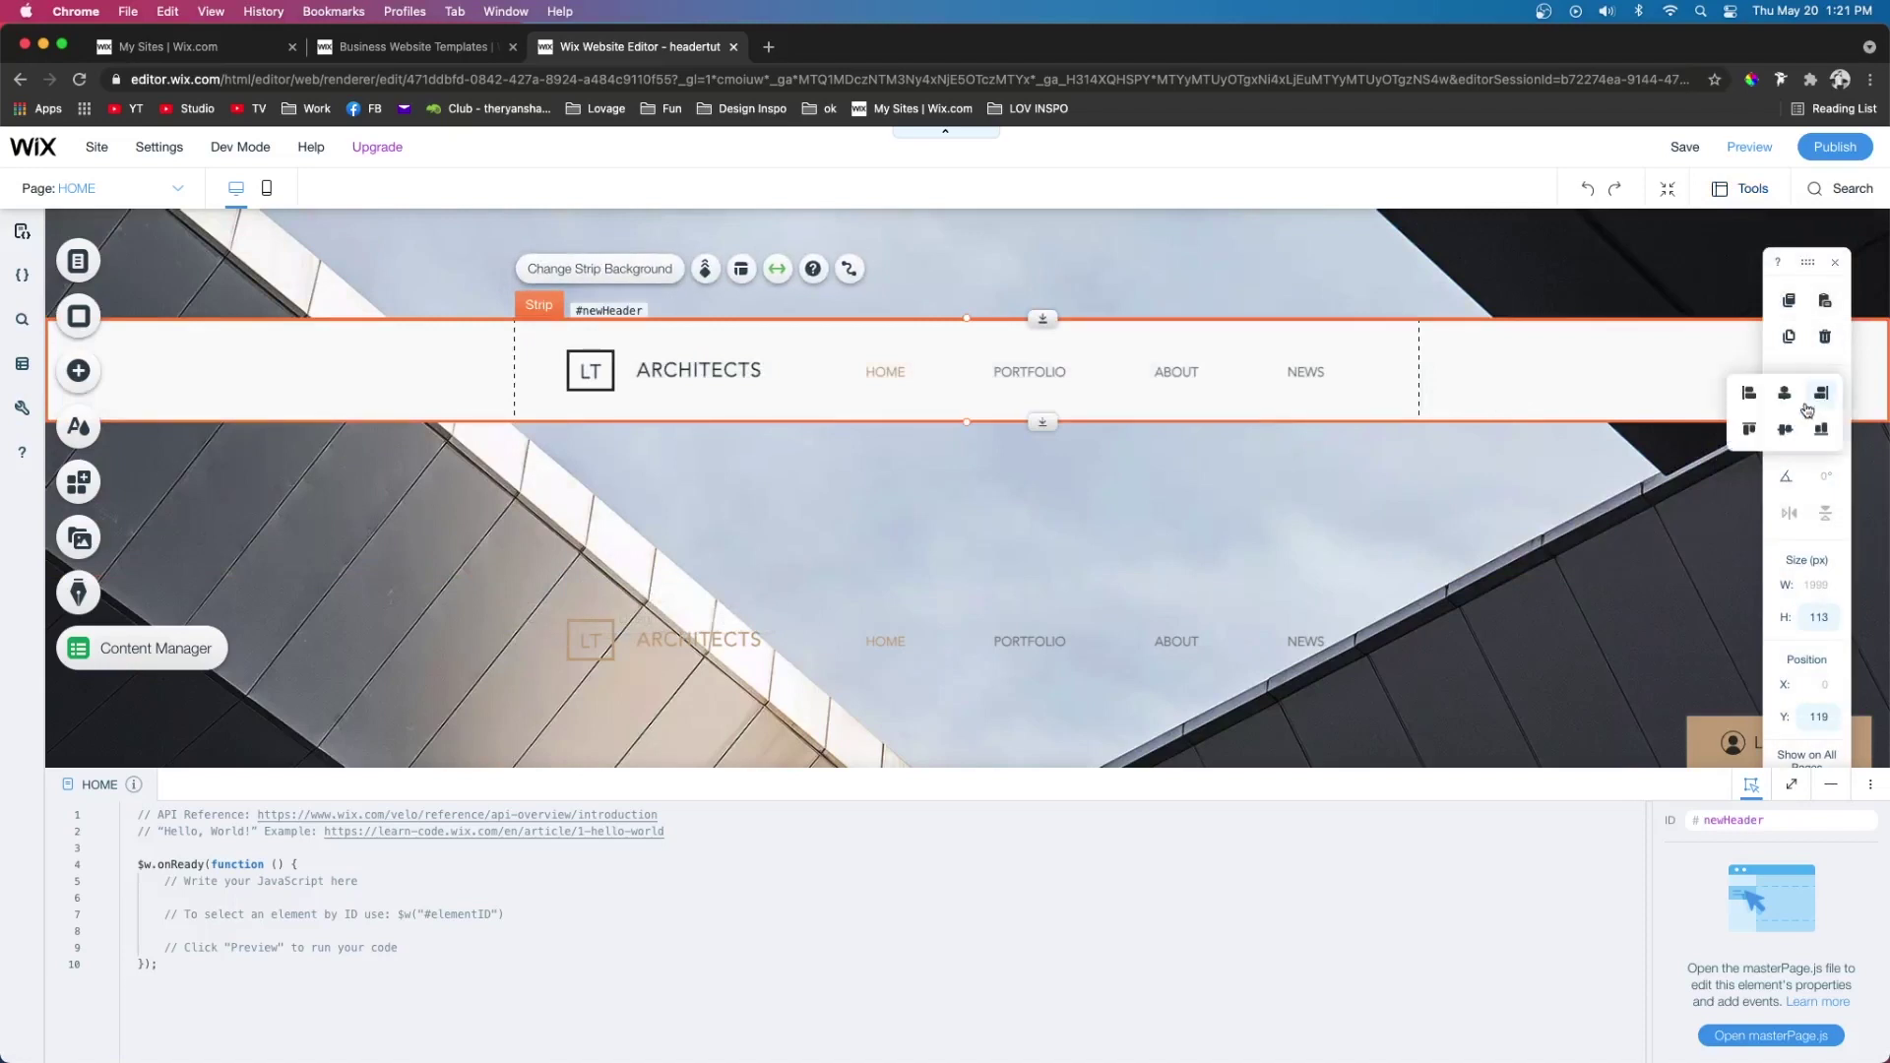
click(1750, 431)
Move the defaultHeader strip into the header and align it to the top
drag(1350, 231, 1351, 386)
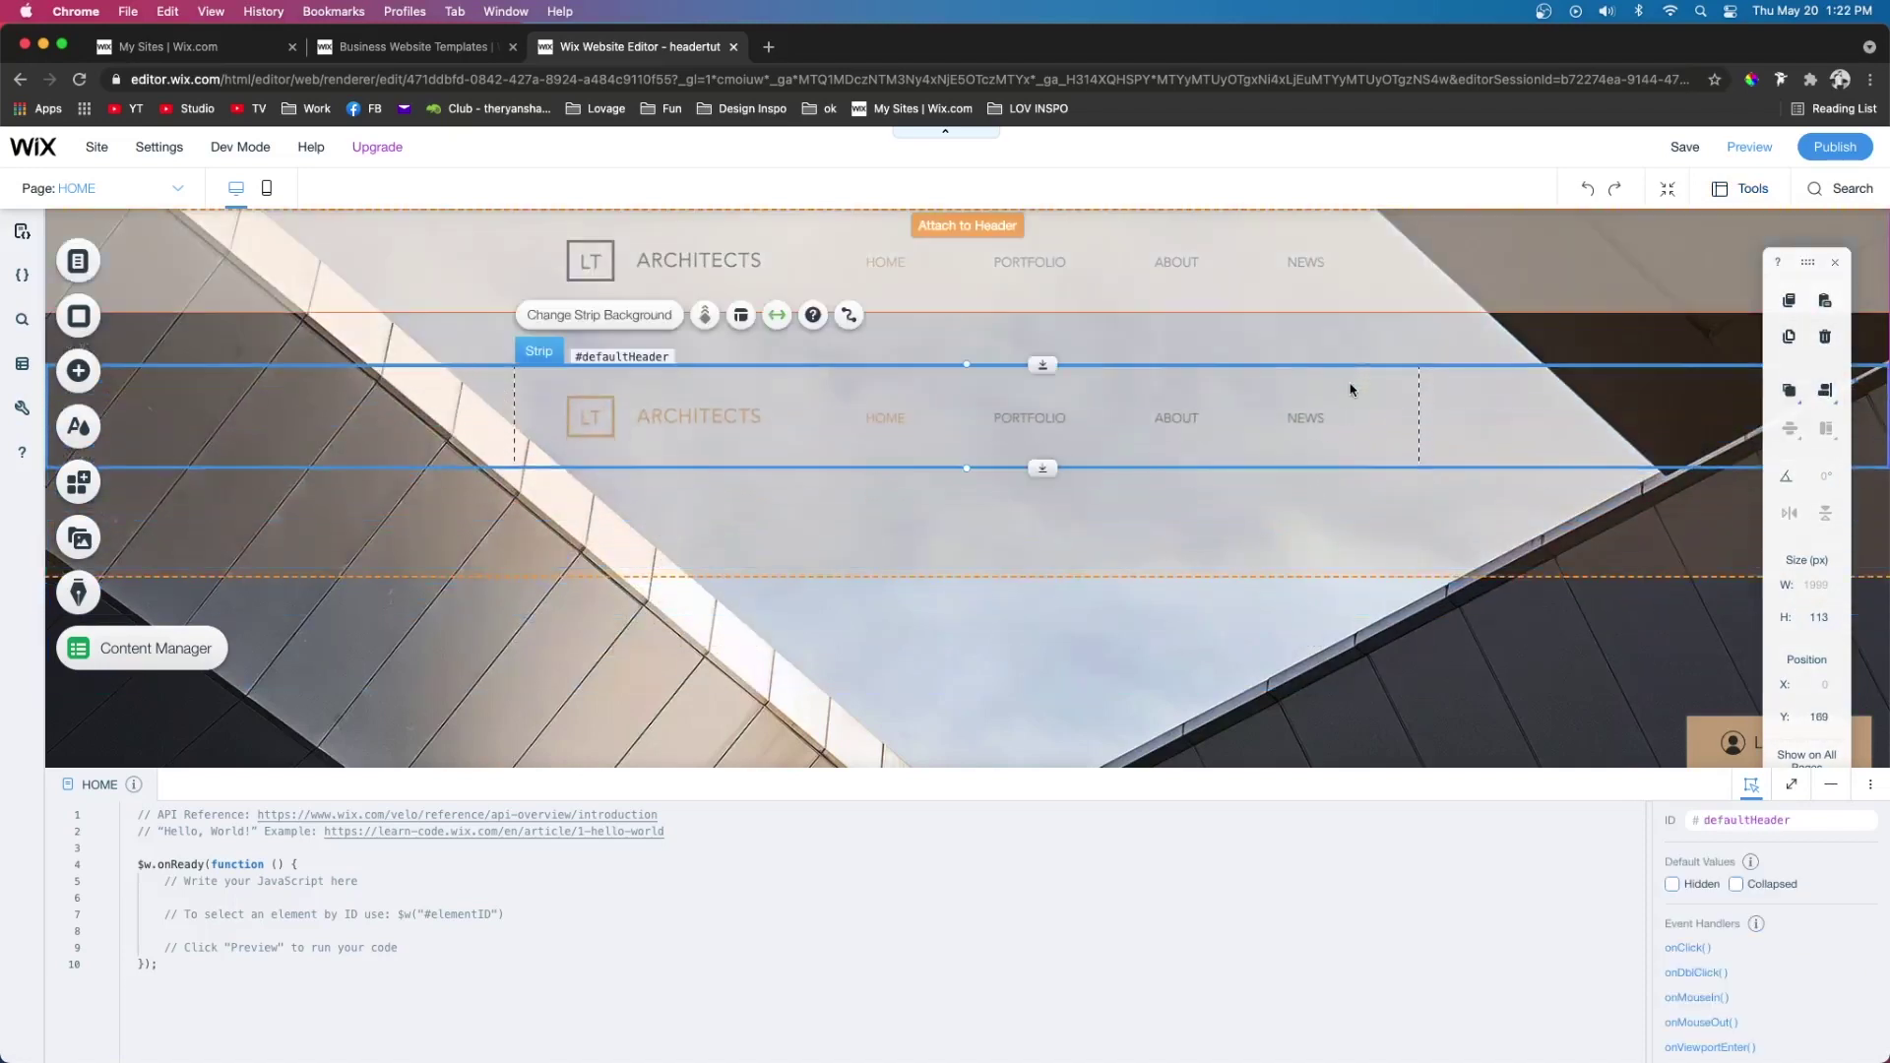
click(1829, 396)
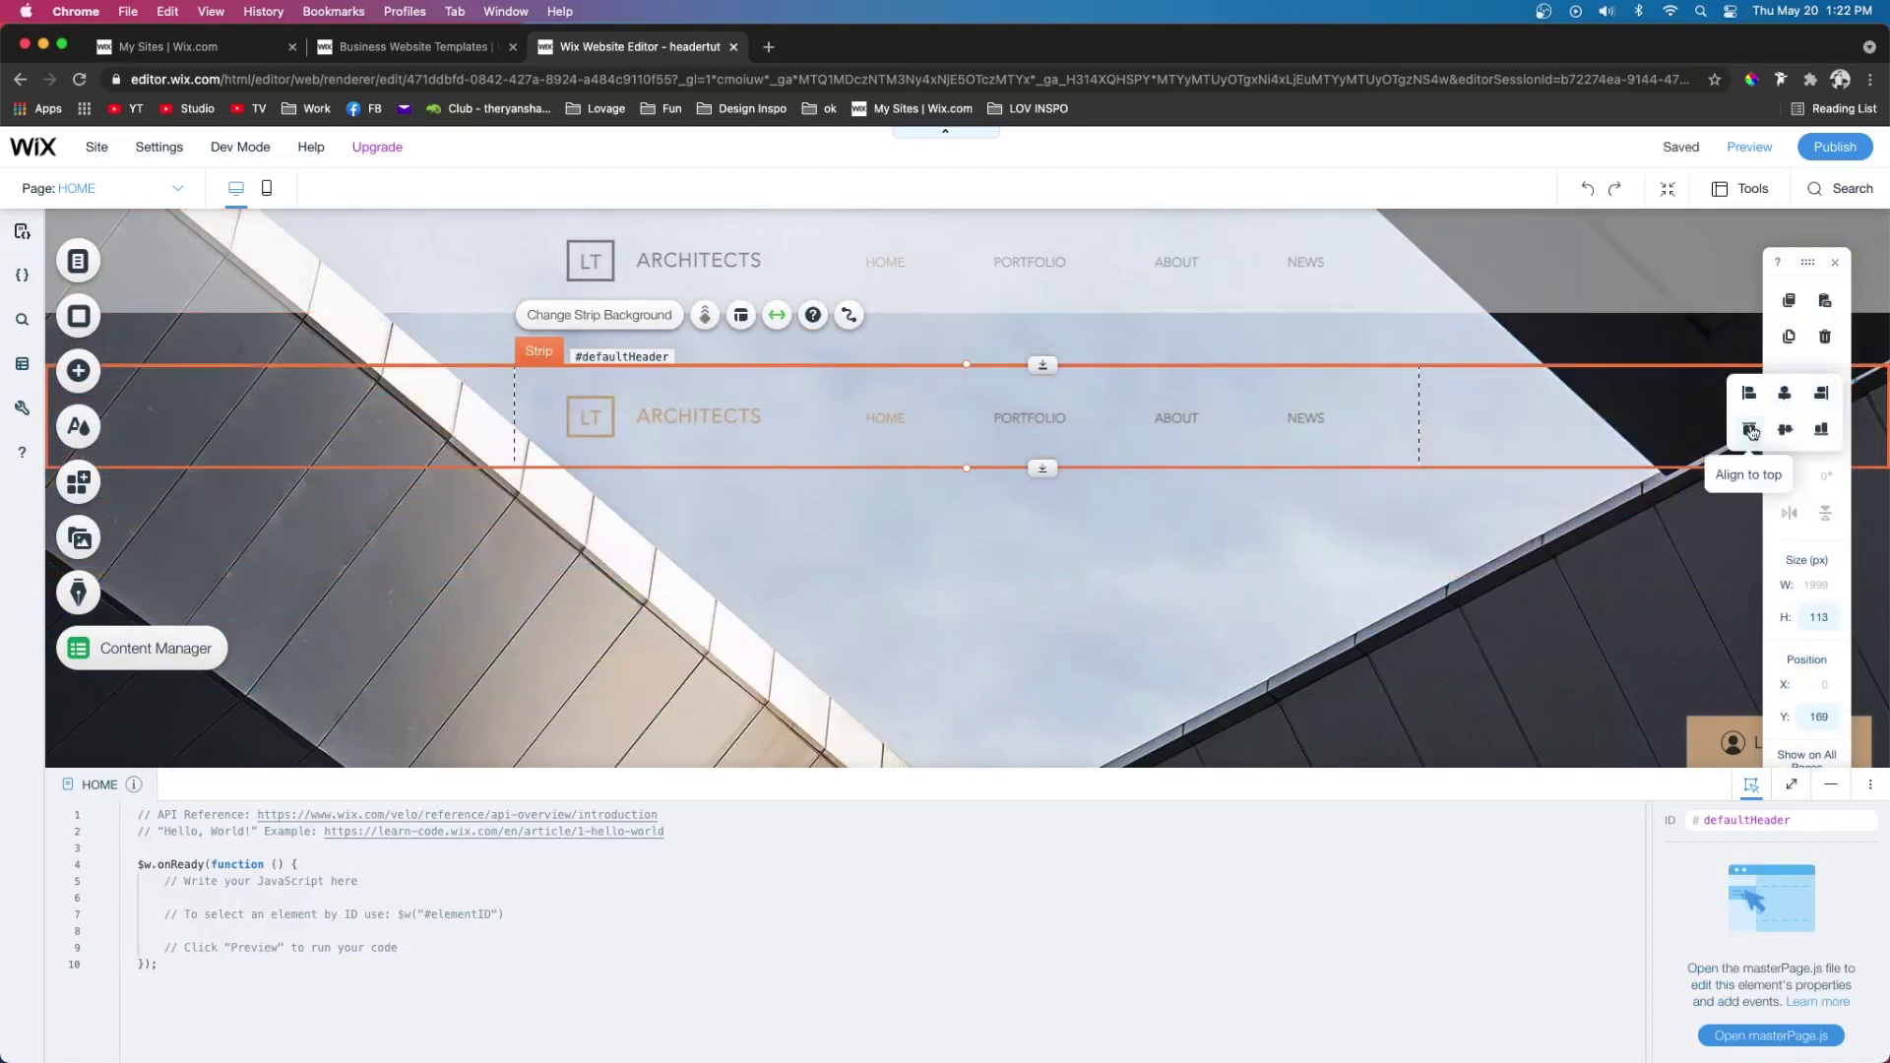
click(1751, 430)
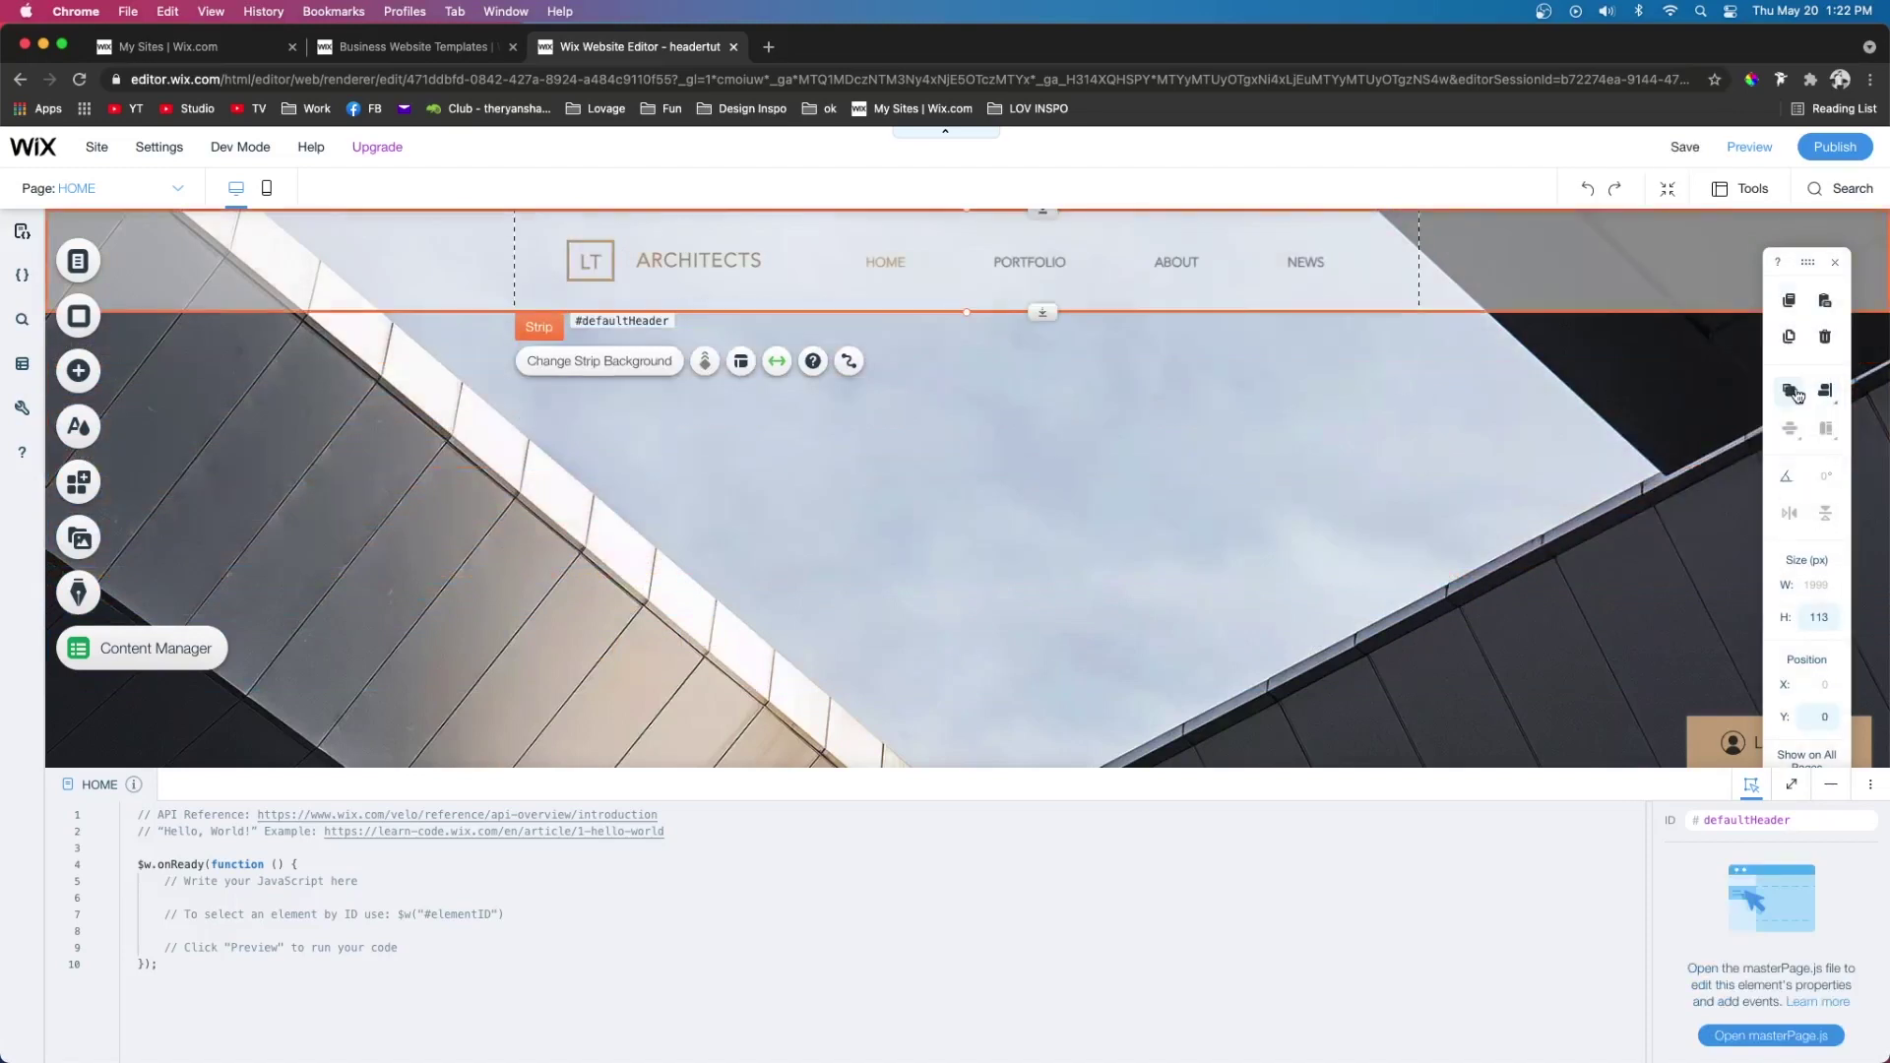
click(1797, 394)
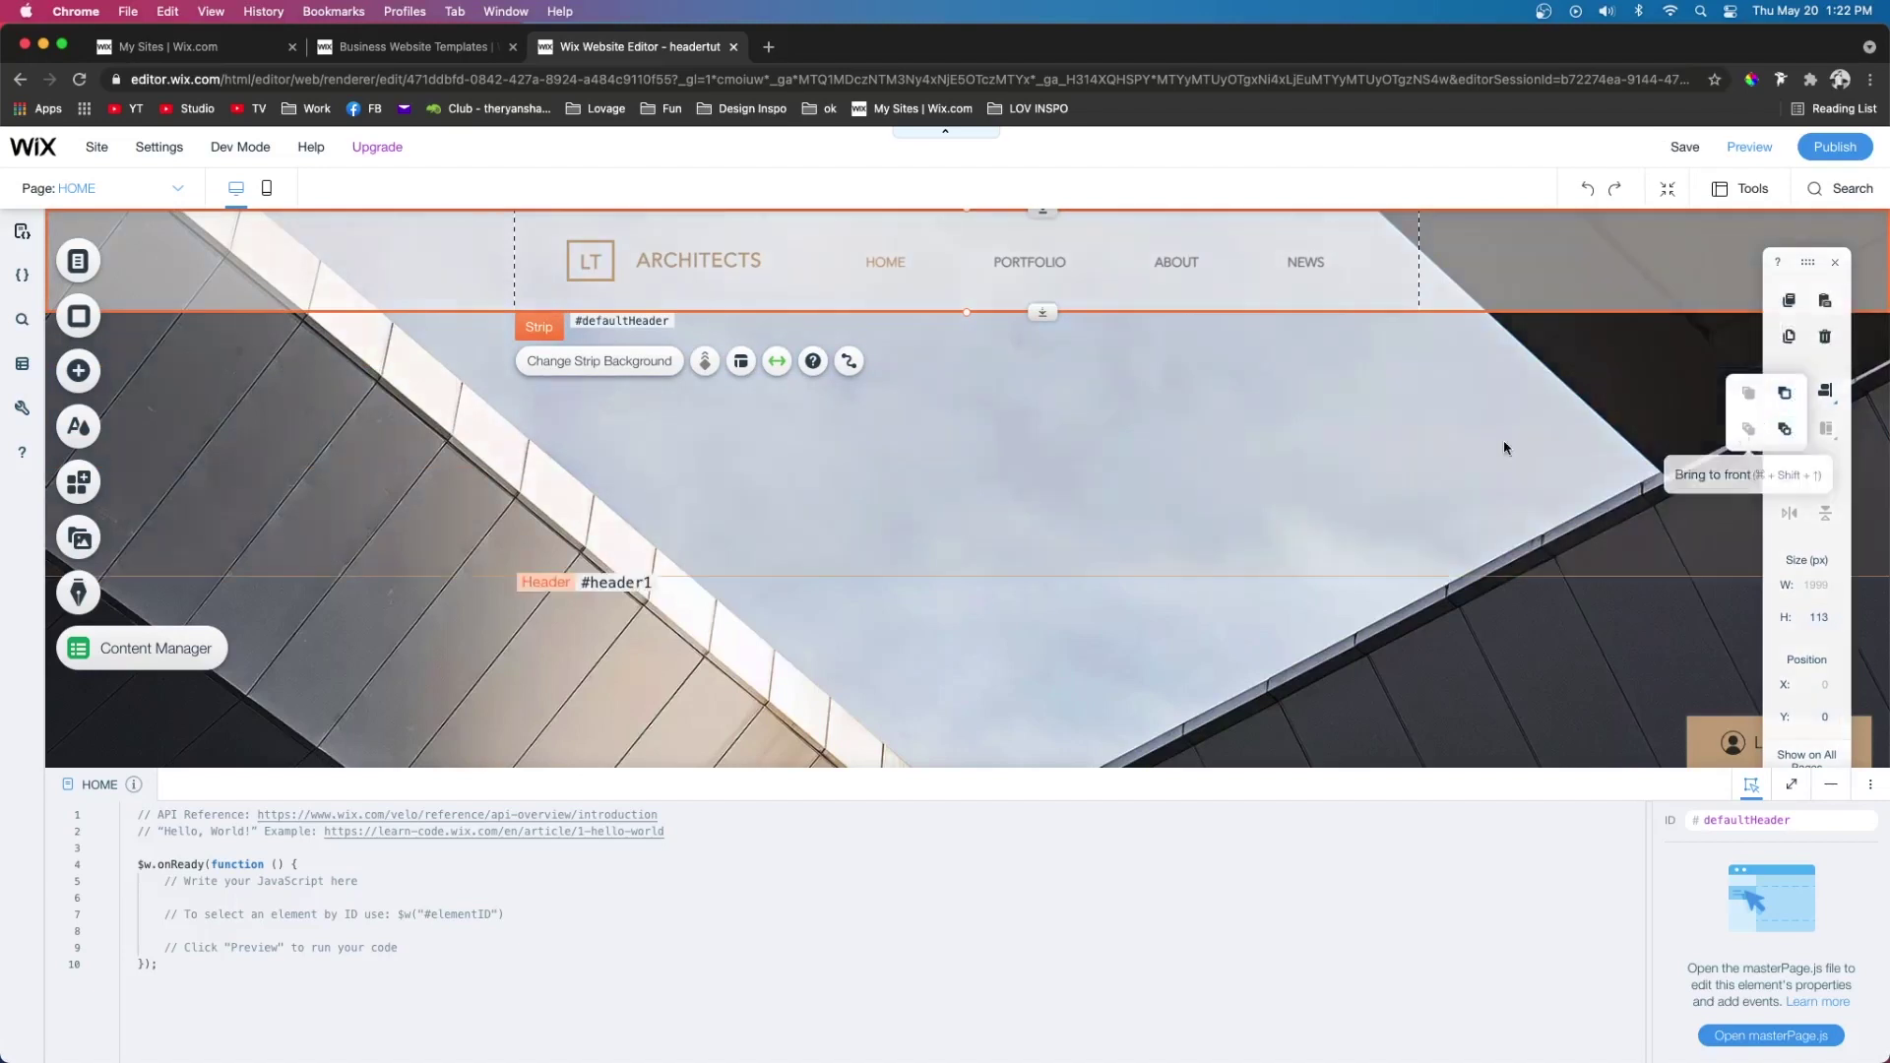
Set the site header height to 113 px and preview the site
click(1210, 455)
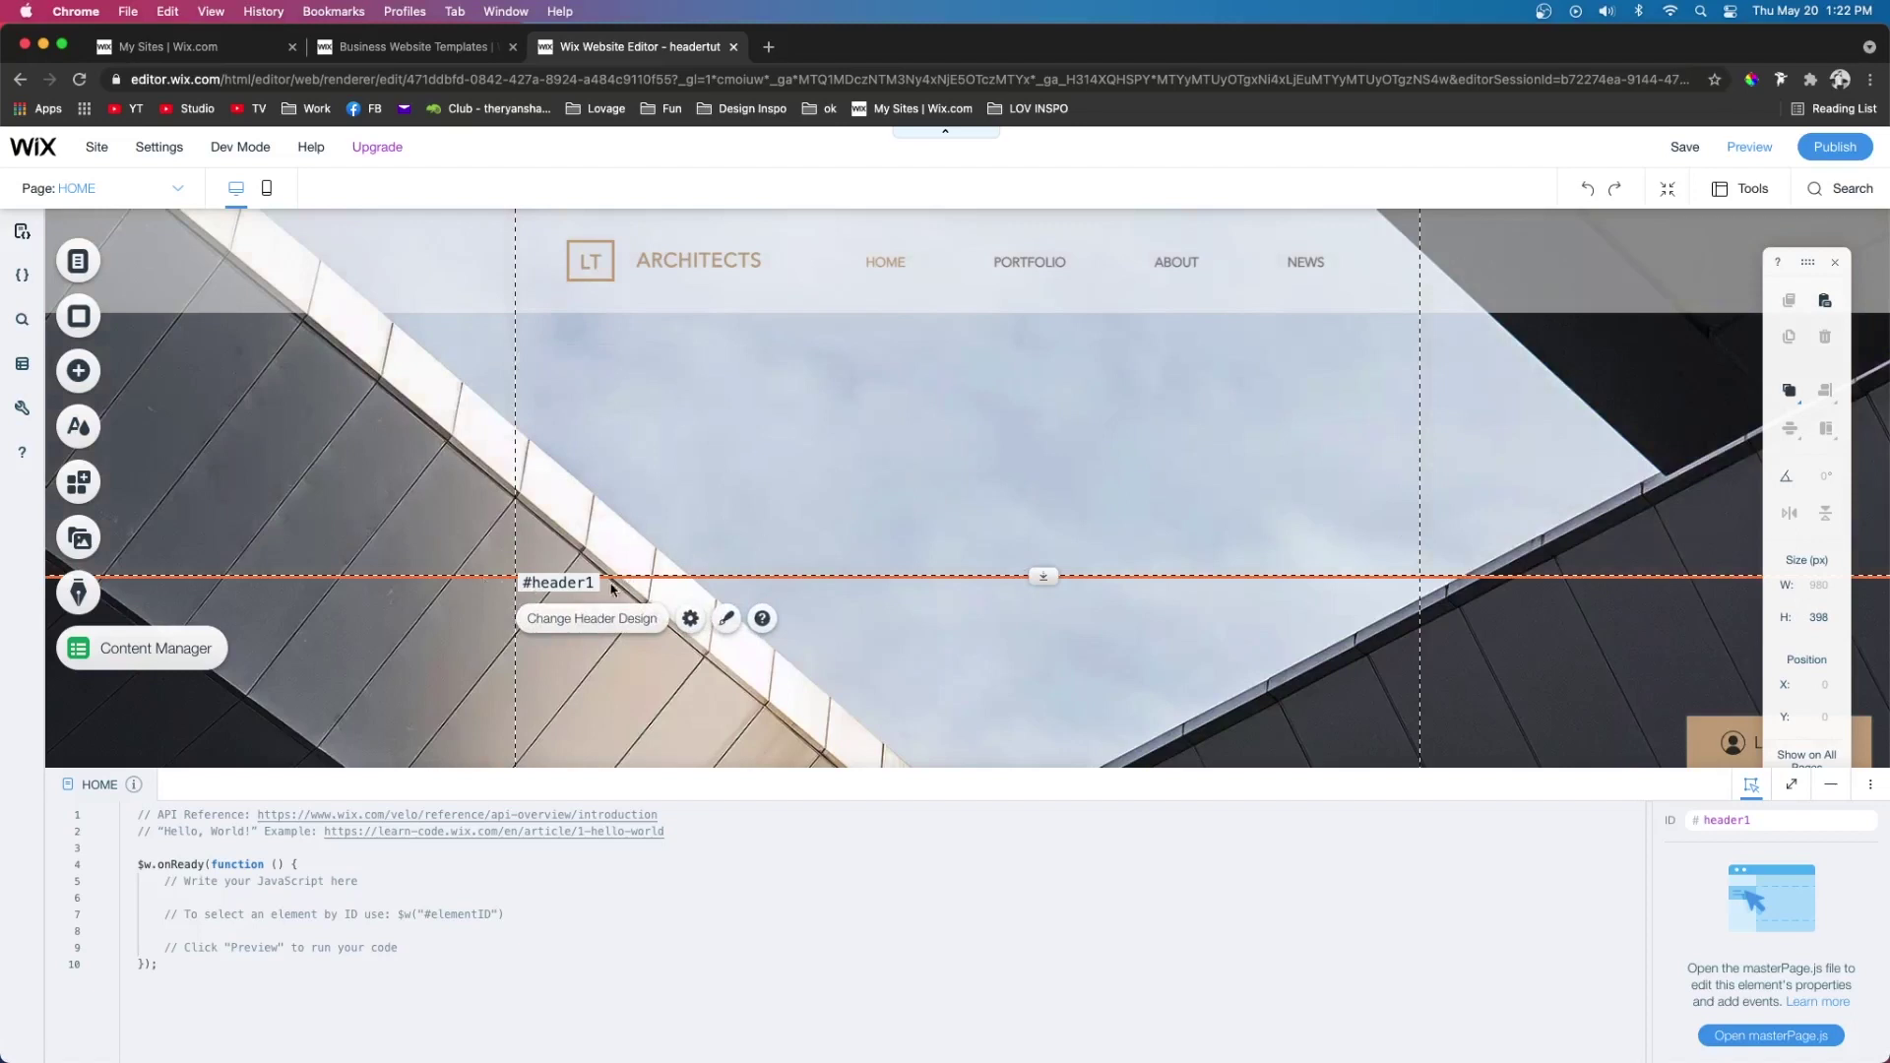
double_click(1829, 615)
text(113)
key(Return)
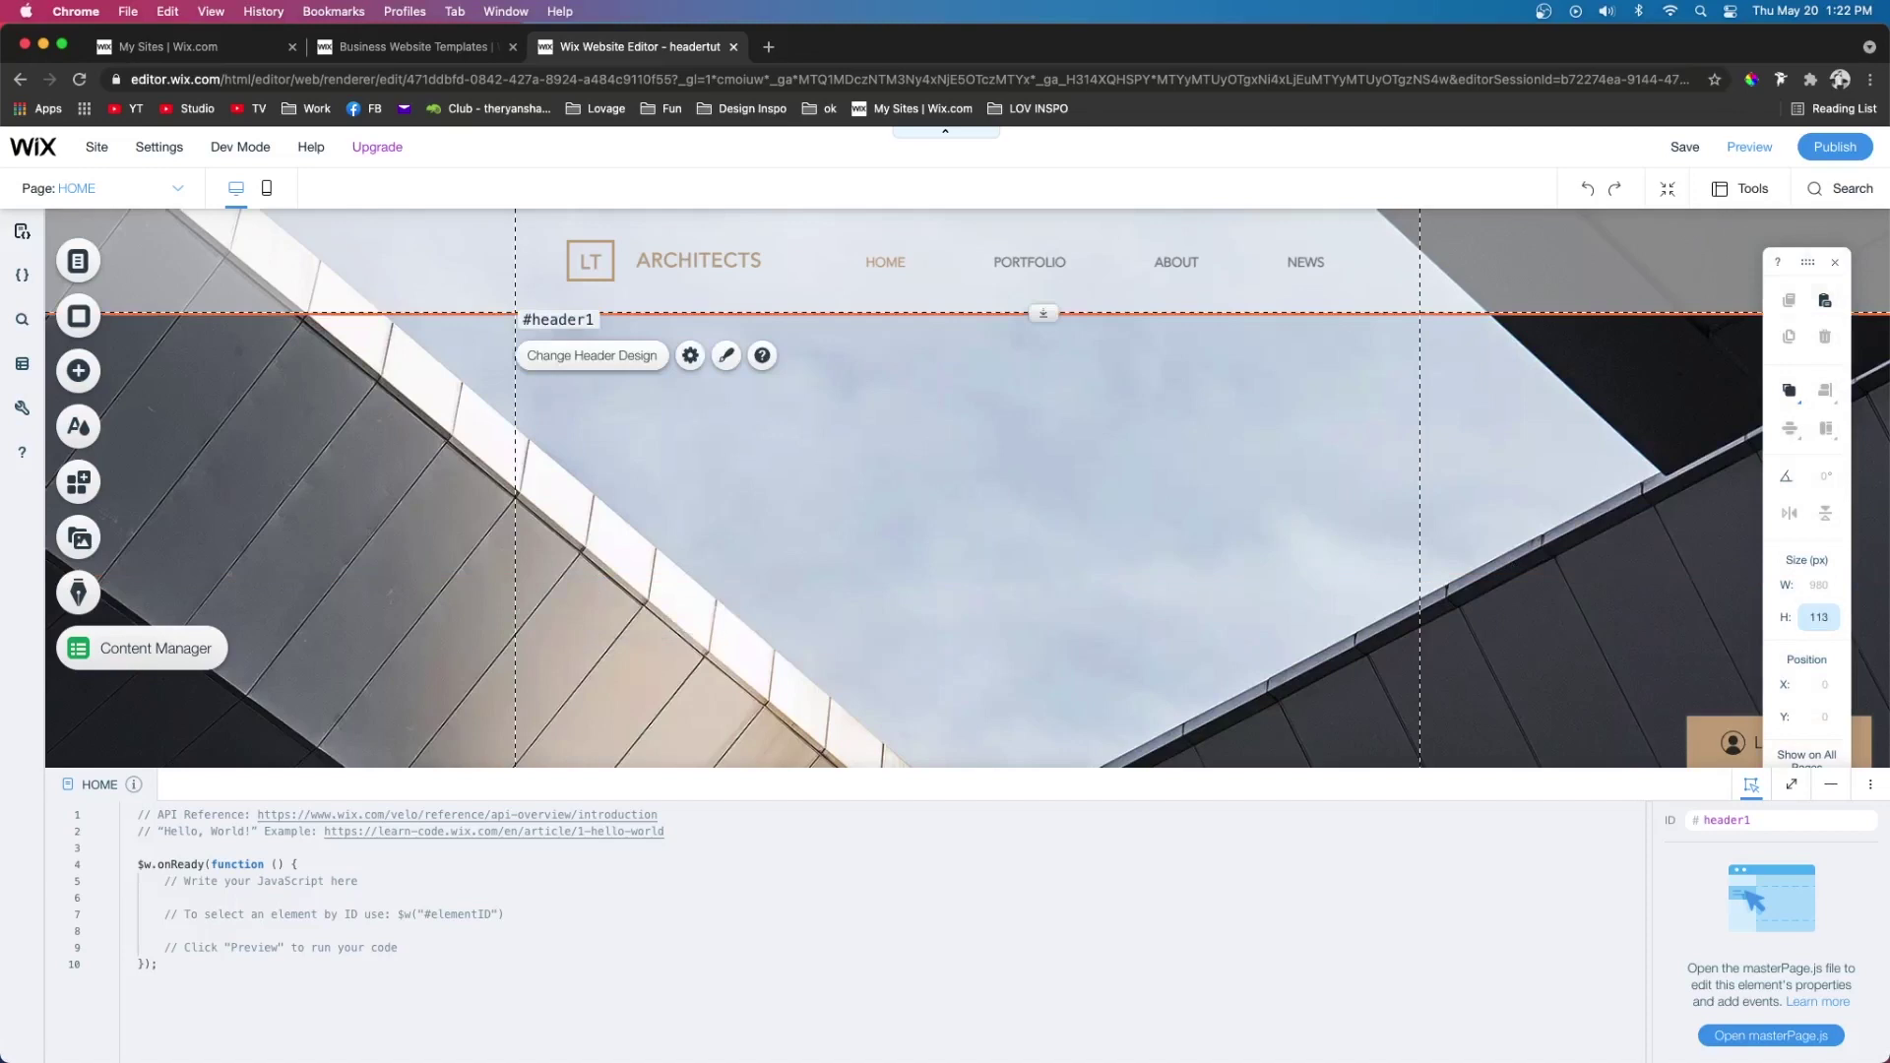
key(super+shift+p)
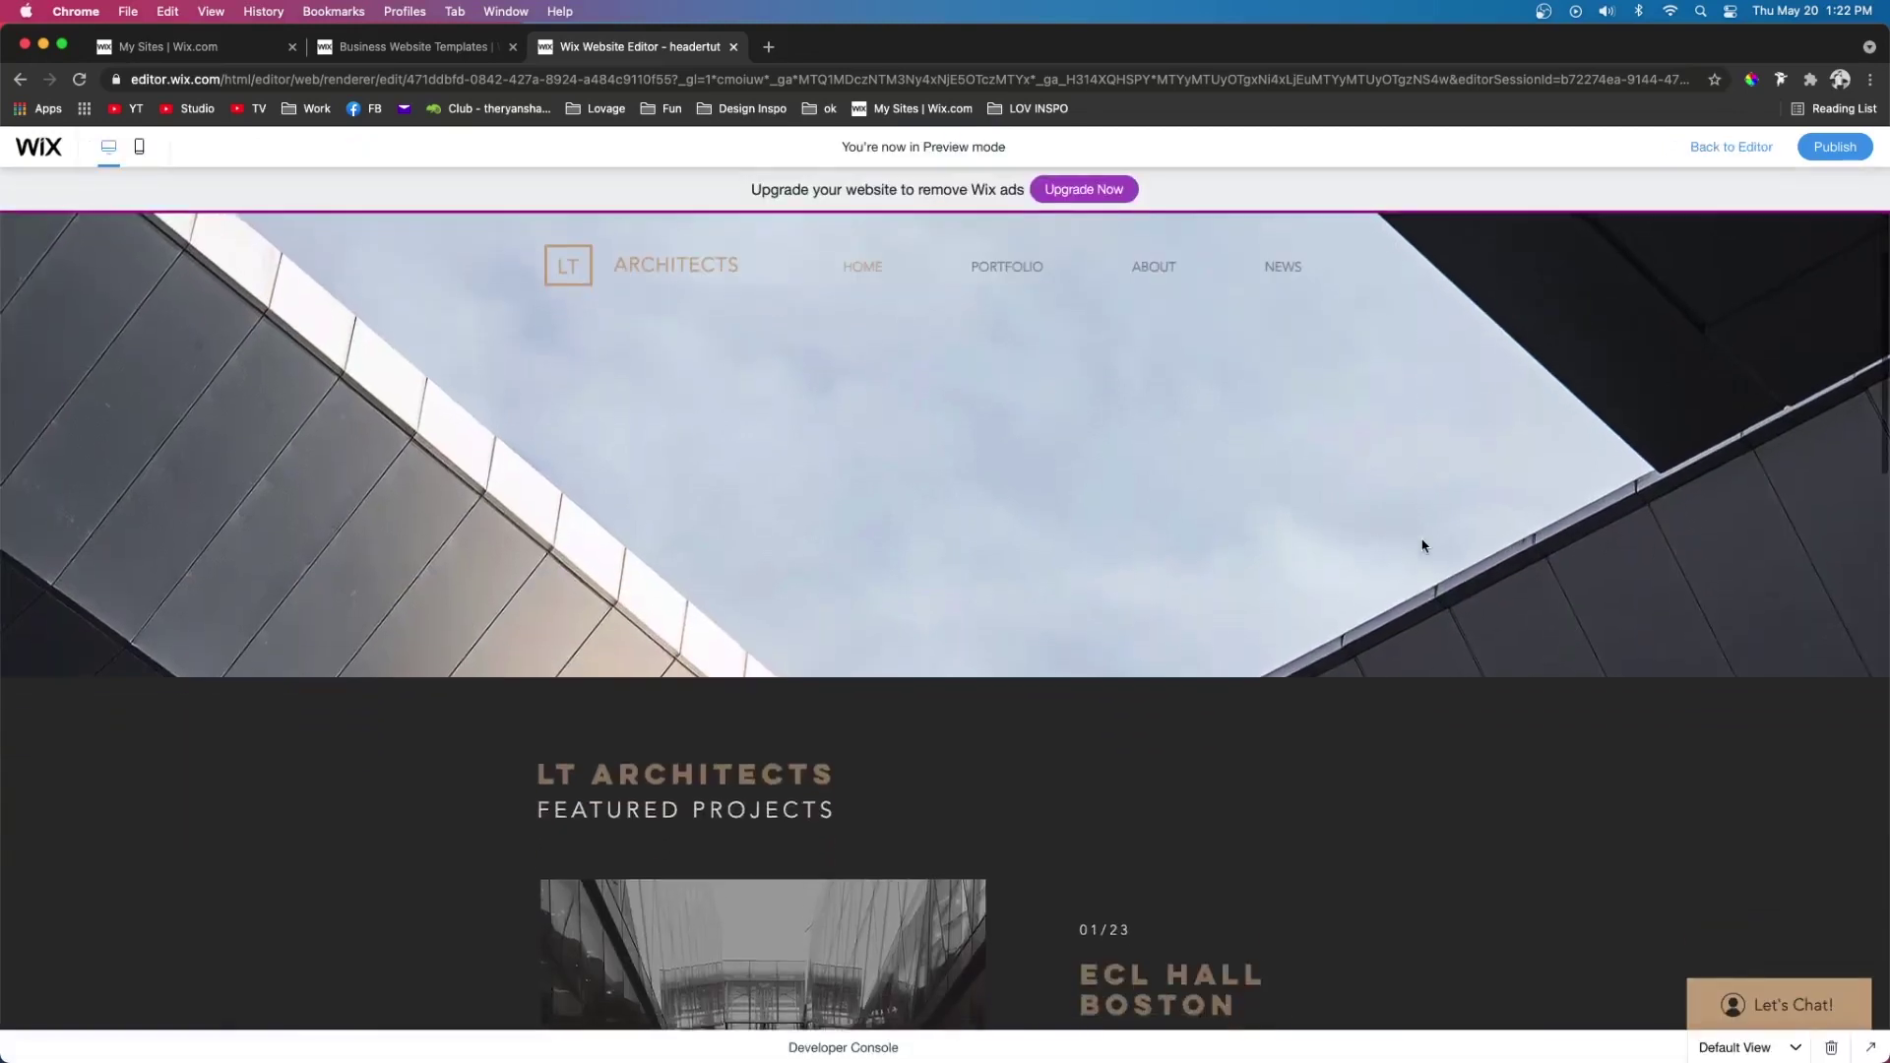